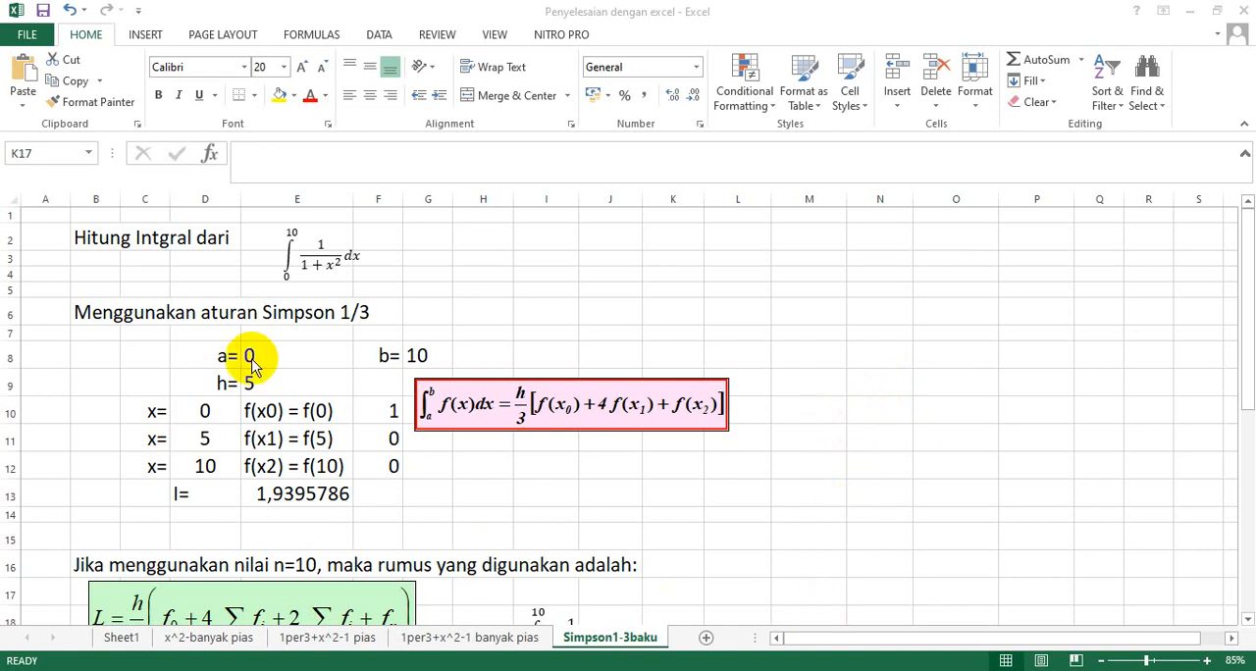
Correct the heading in cell B2 to read "Hitung Integral dari".
left_click(152, 240)
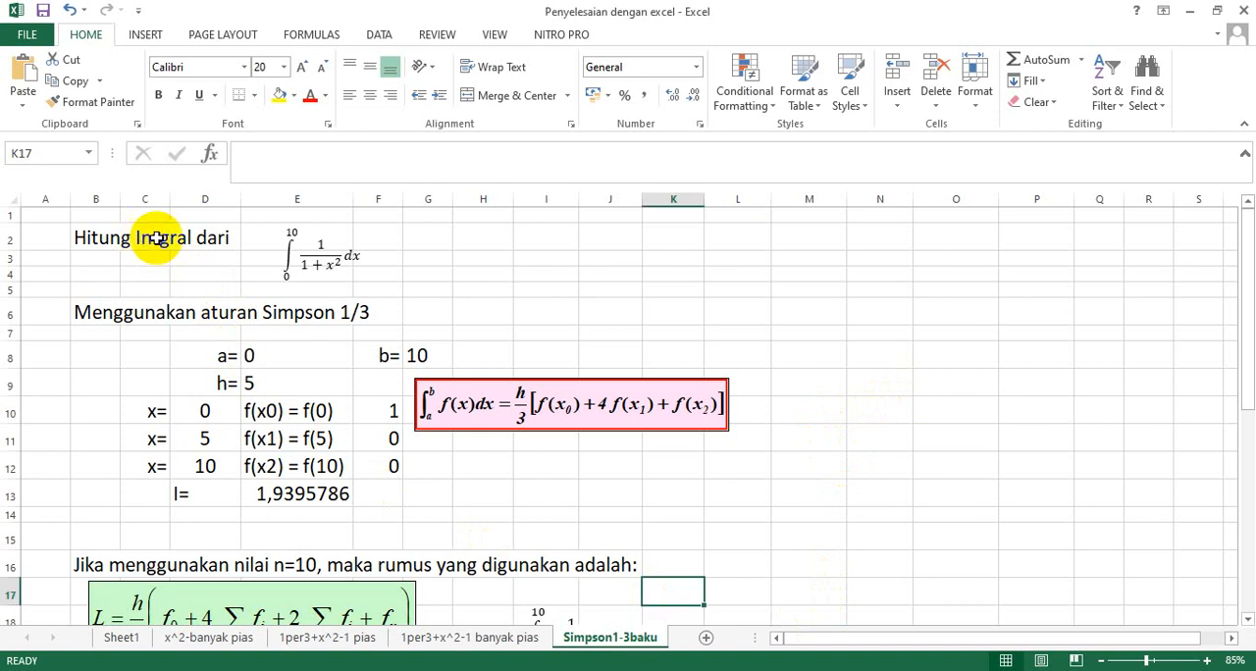
left_click(113, 241)
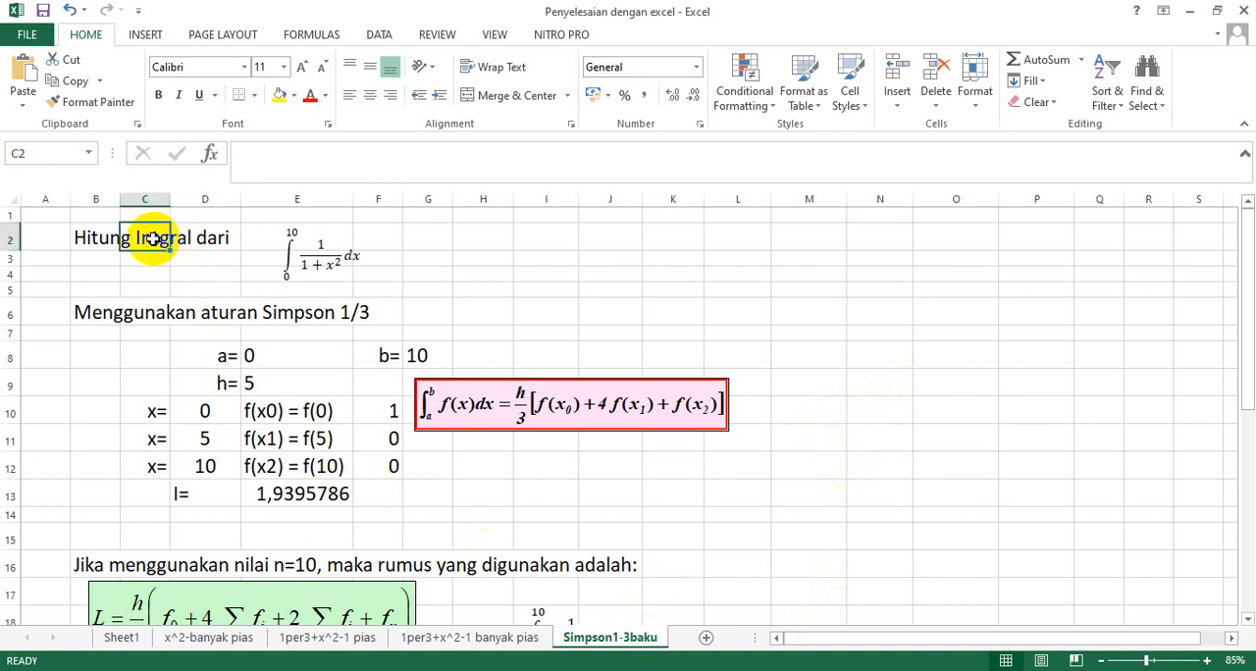
left_click(302, 158)
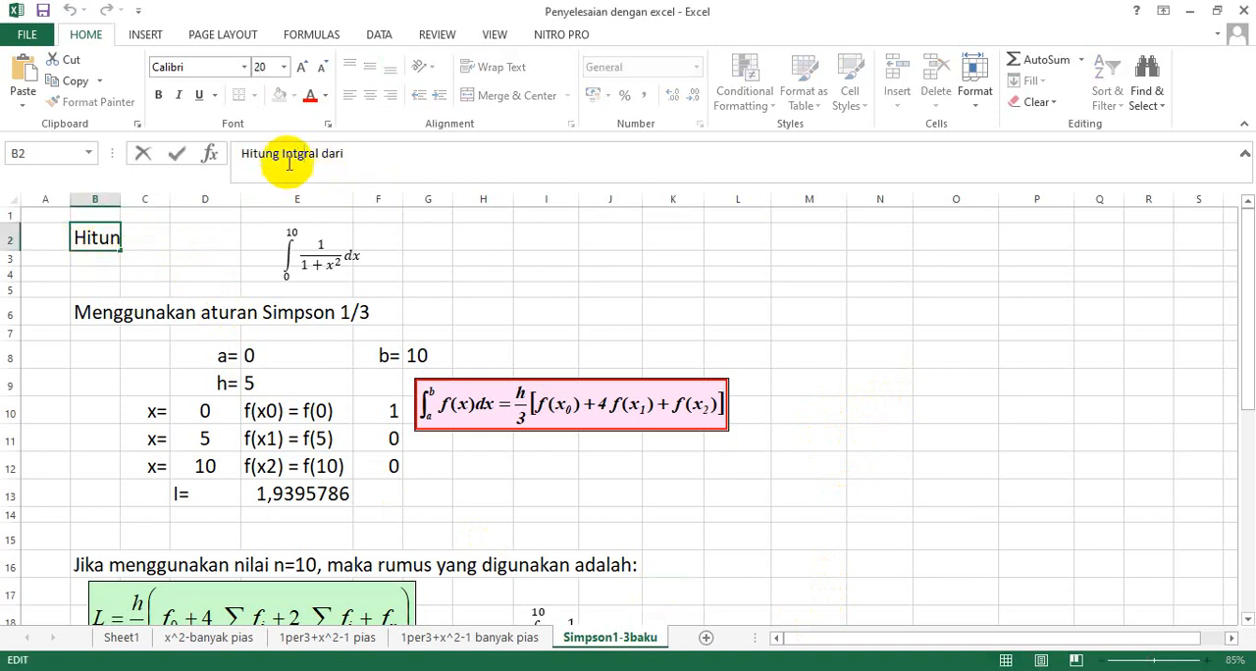
type("e")
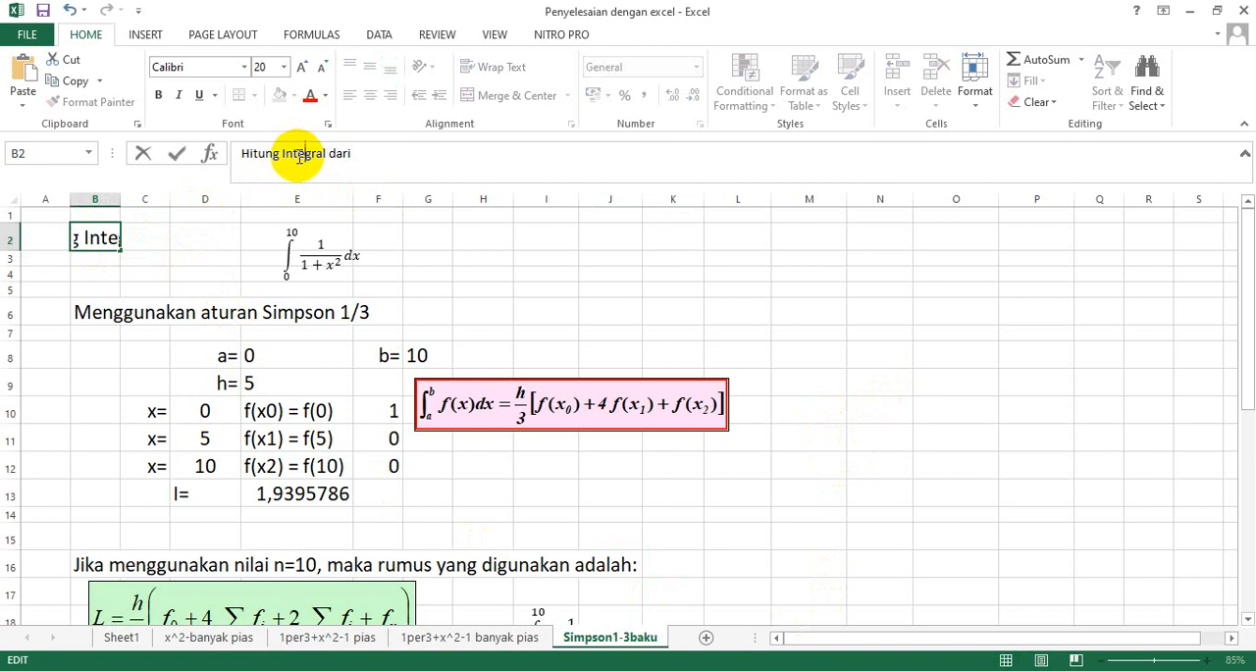
key("Return")
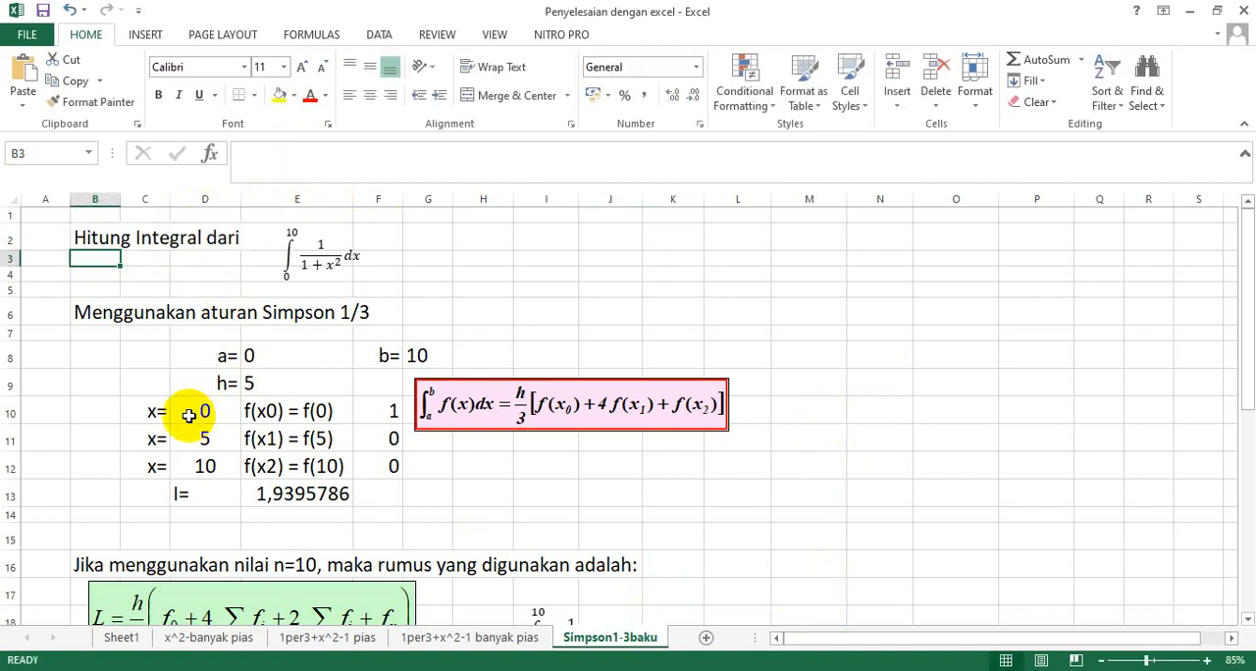
left_click(326, 253)
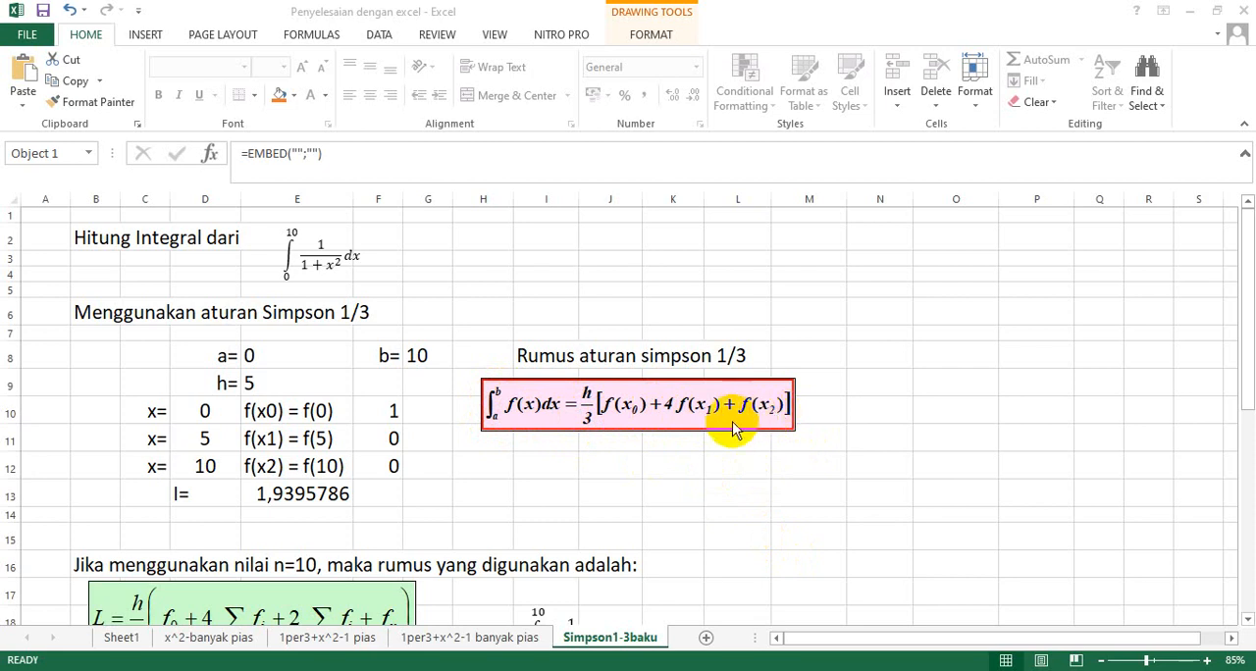
Below the Simpson 1/3 formula, enter the label "h=" in I12 and the text "(b-a)/2" in J12.
left_click(526, 469)
type("h=")
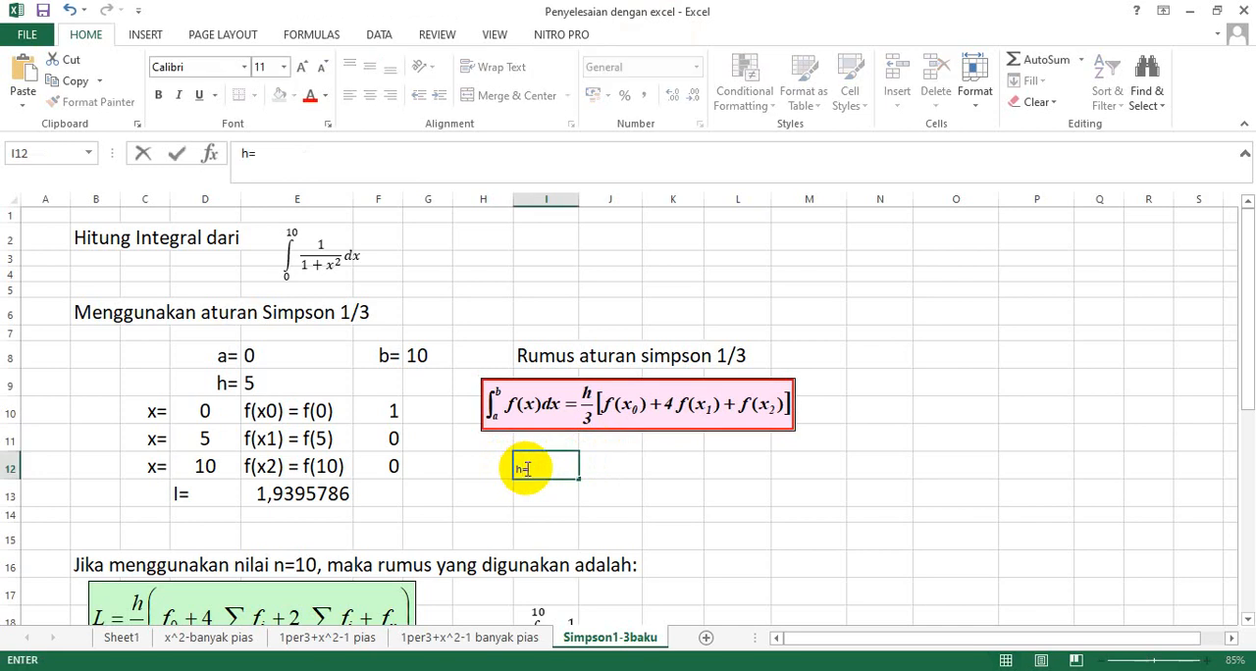
key("Tab")
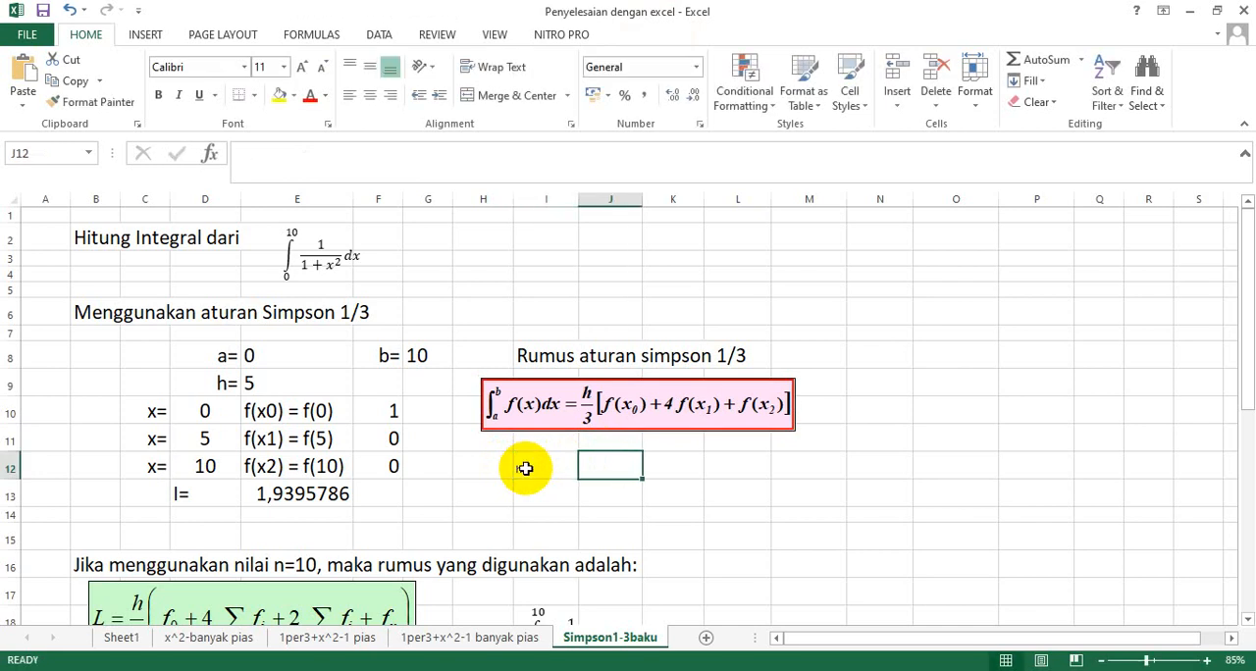
type("'(b-a)/2")
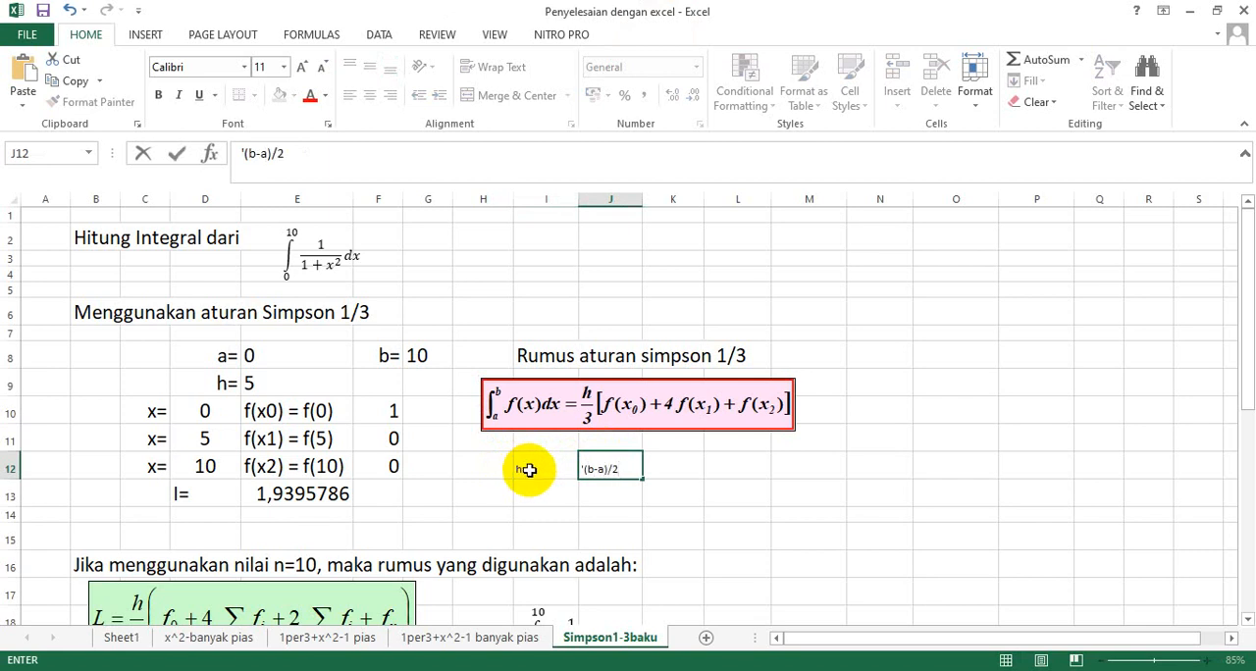
Right-align the "h=" label in I12 and set the font size of I12:J12 to 22.
left_click(526, 469)
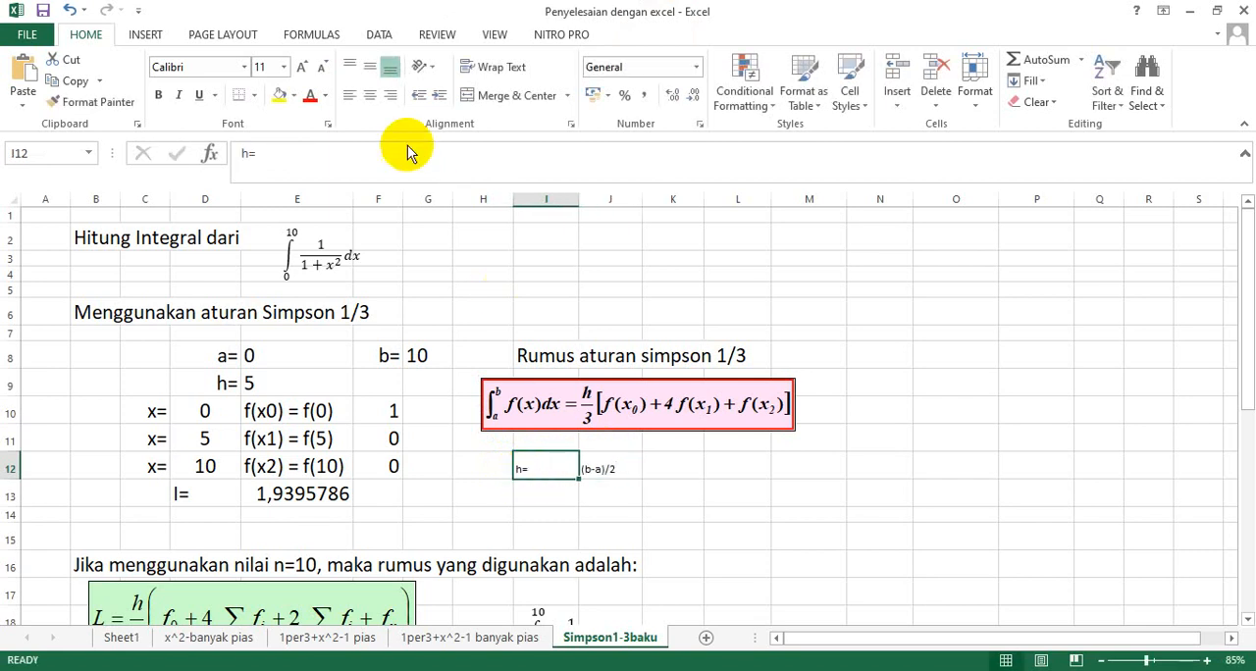
left_click(390, 98)
left_click_drag(559, 469, 598, 470)
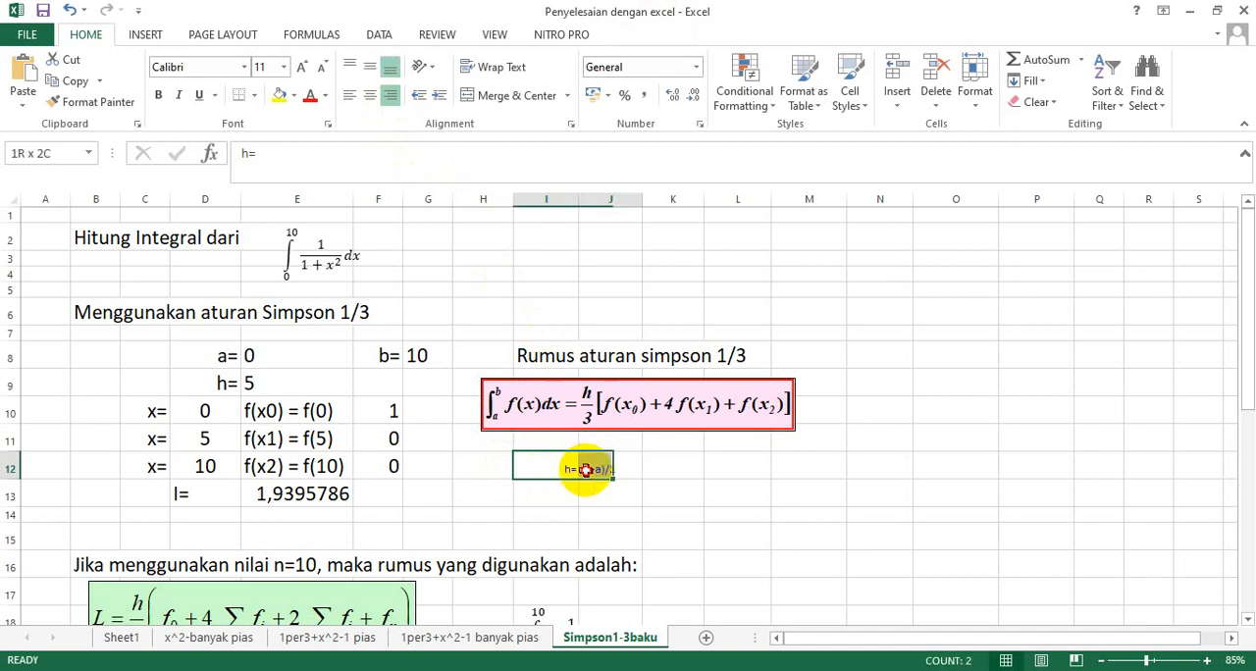
left_click(284, 67)
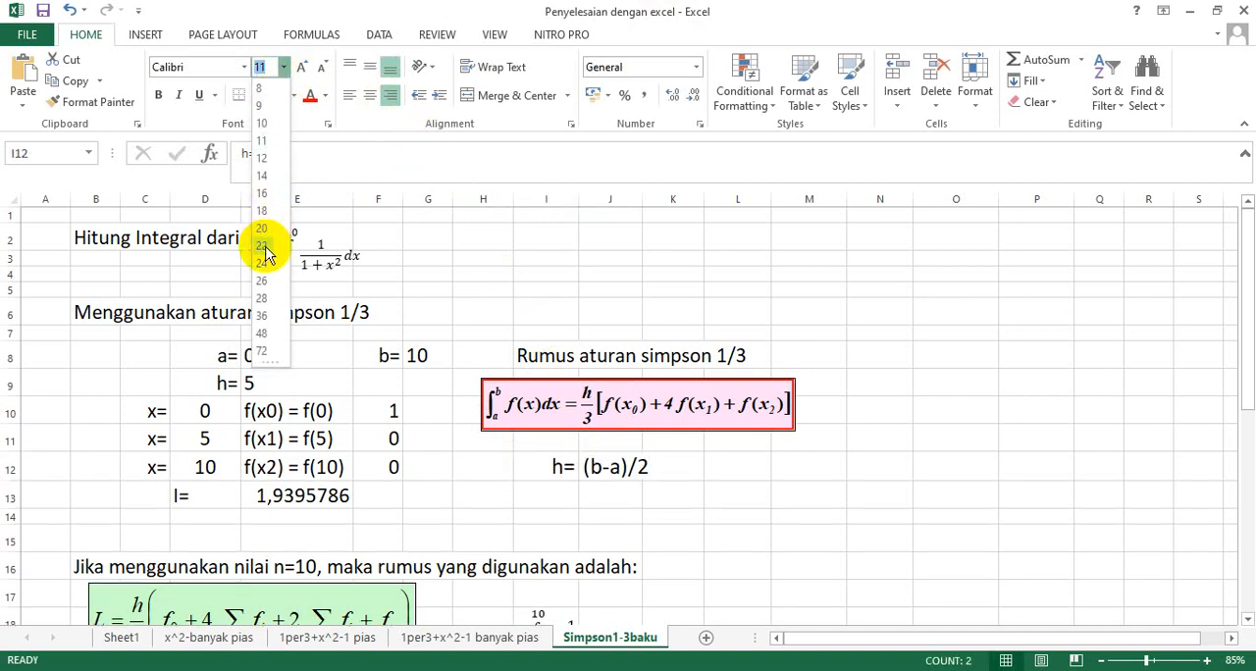
key("Escape")
left_click(687, 493)
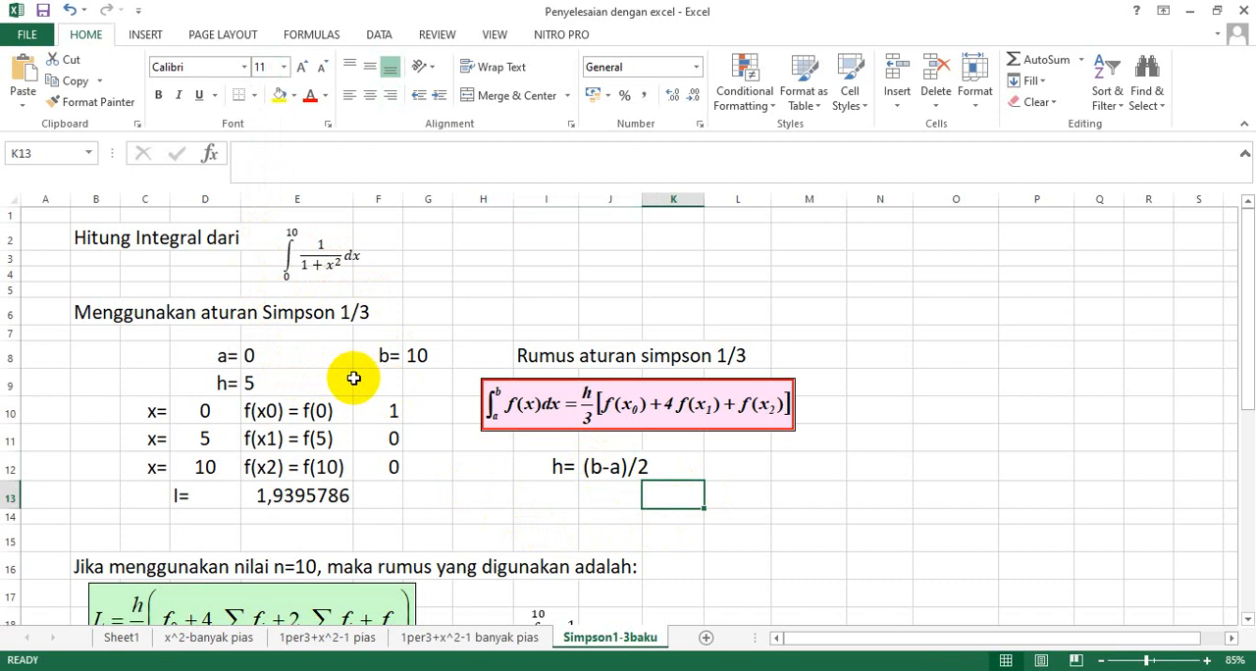
Examine the limits a and b and compare the formula behind h in E9 with the written rule for h.
left_click(217, 360)
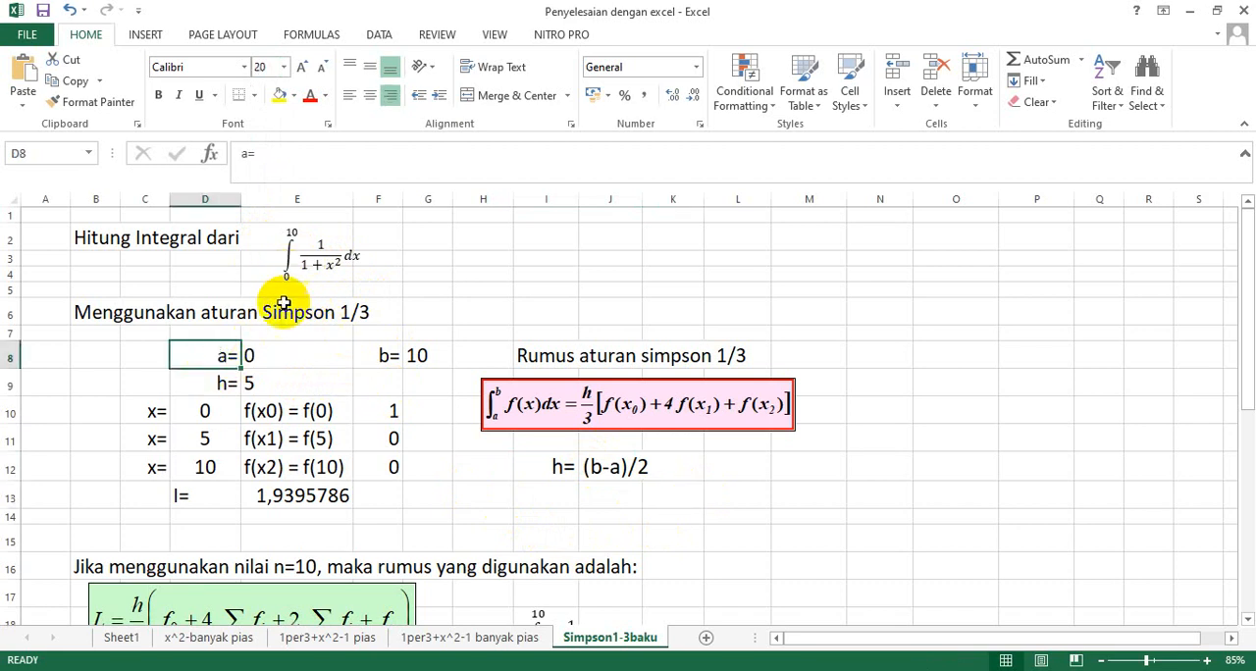
left_click(255, 354)
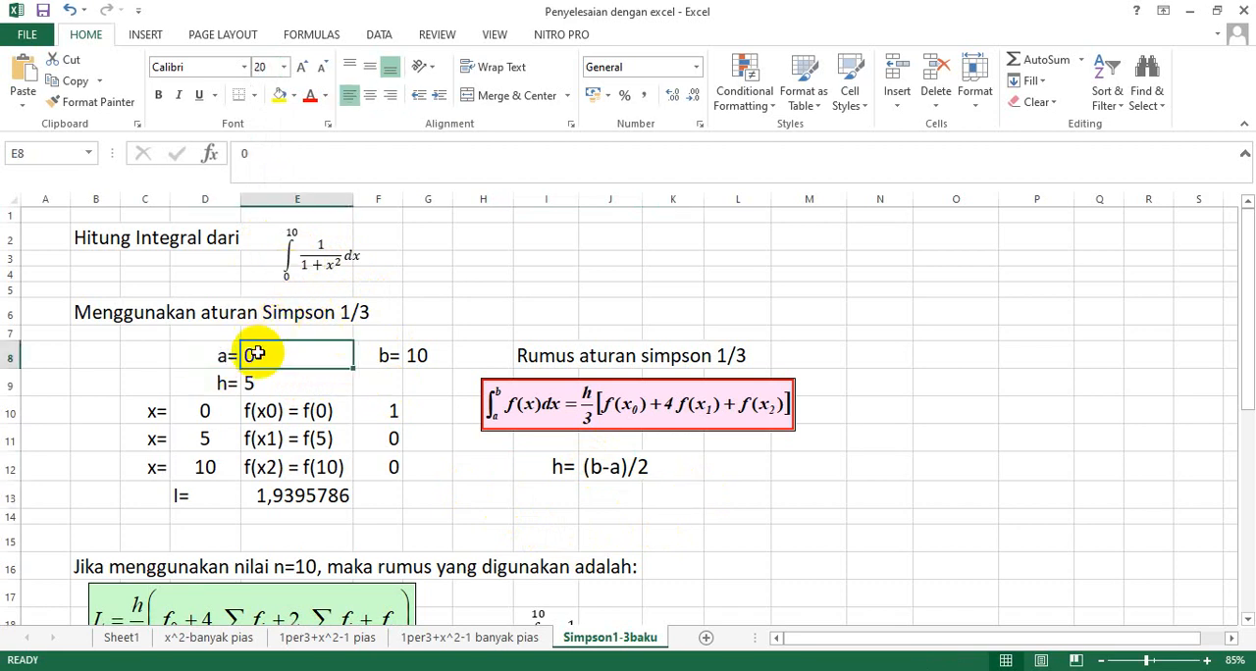
left_click(385, 356)
left_click(412, 353)
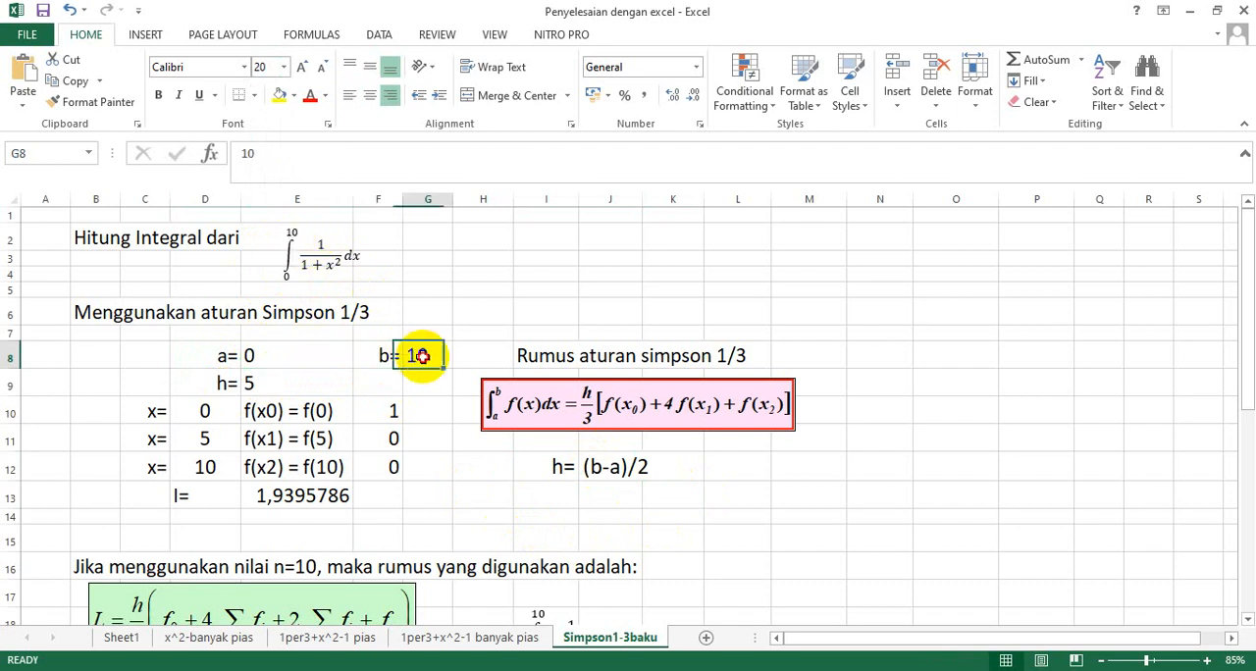
left_click(225, 385)
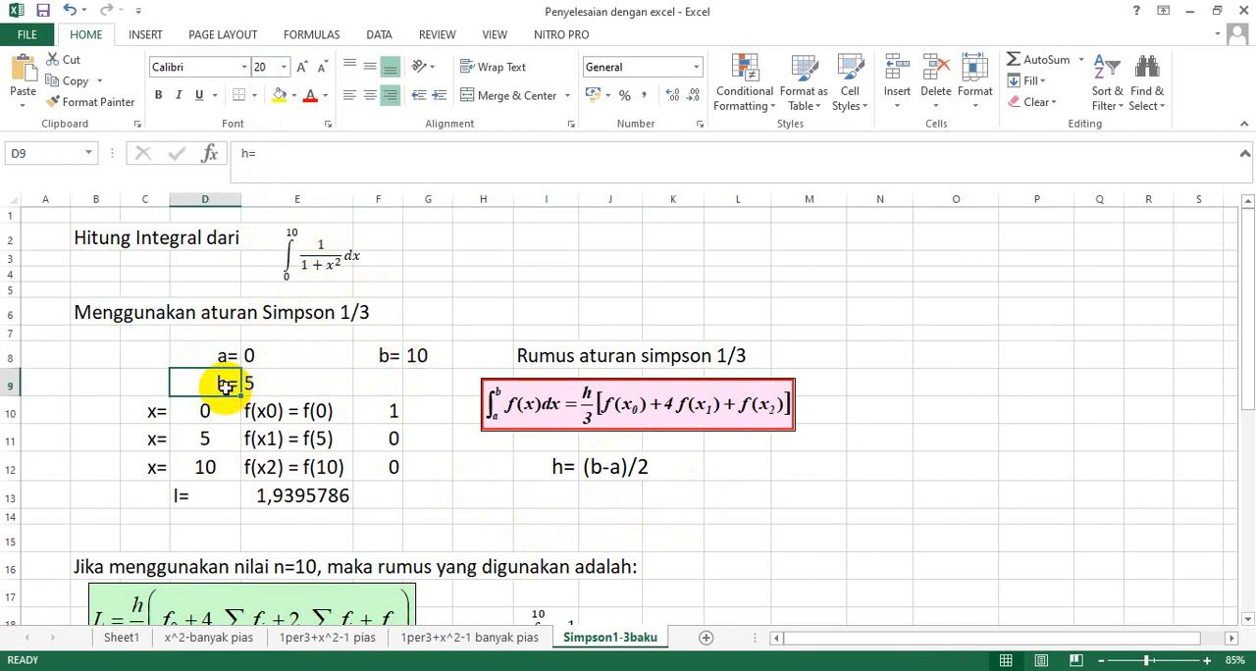
left_click_drag(575, 465, 645, 471)
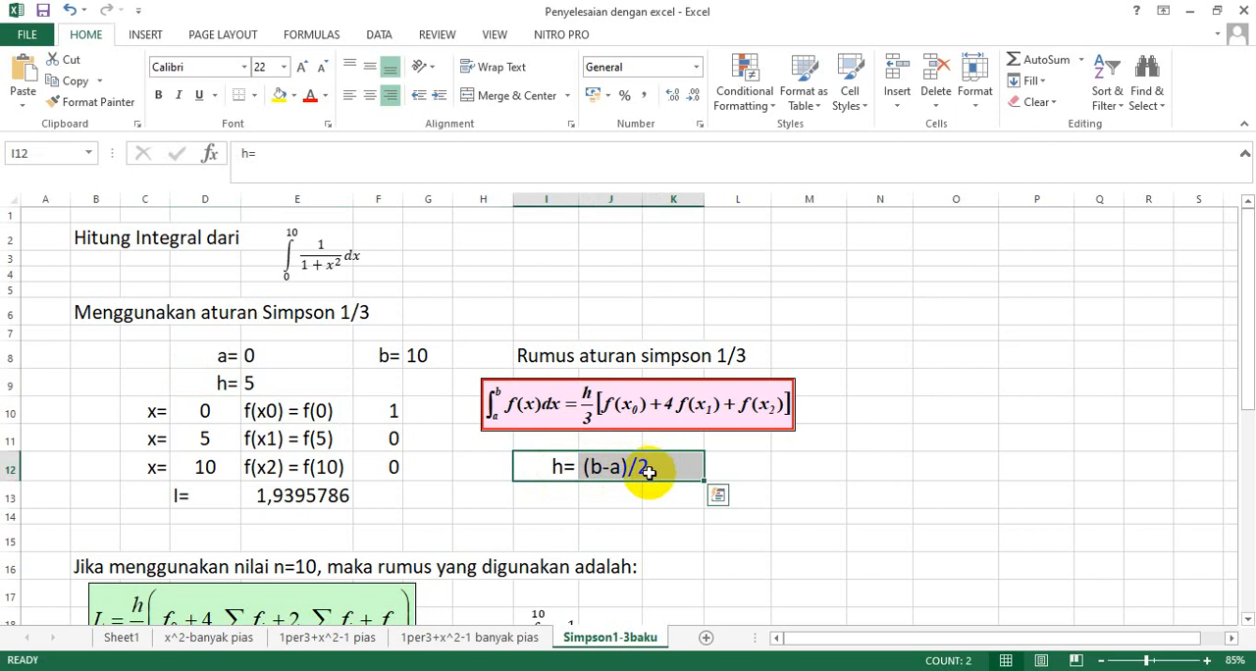
left_click(271, 385)
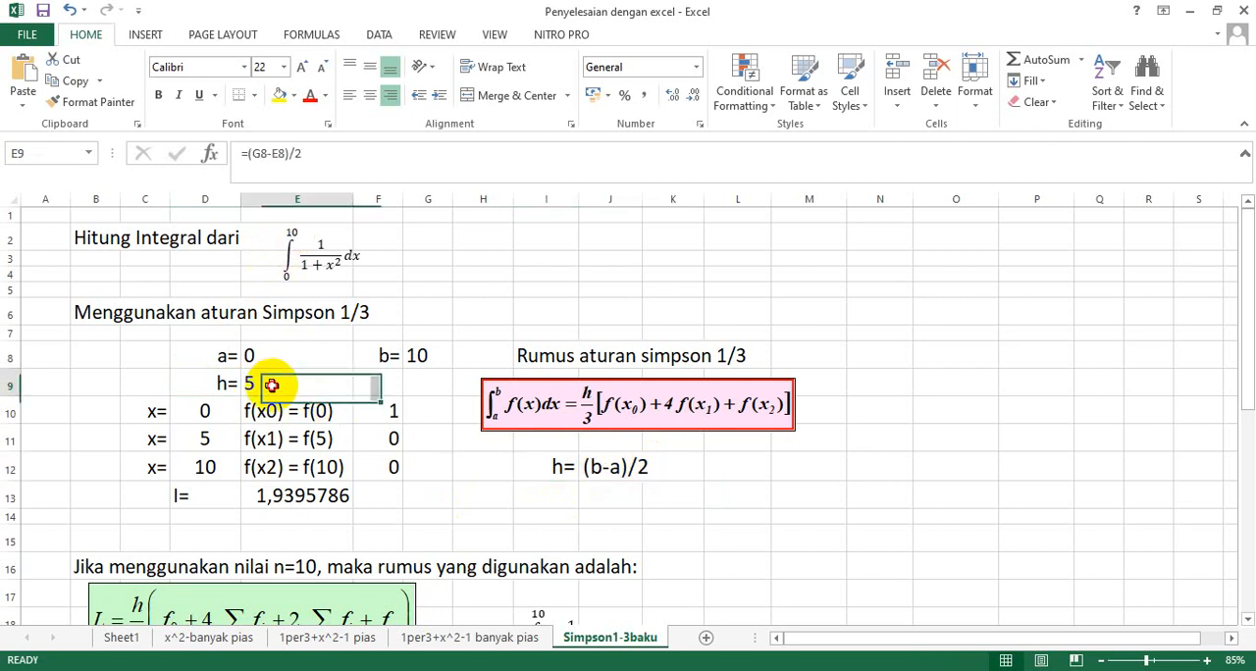
double_click(271, 384)
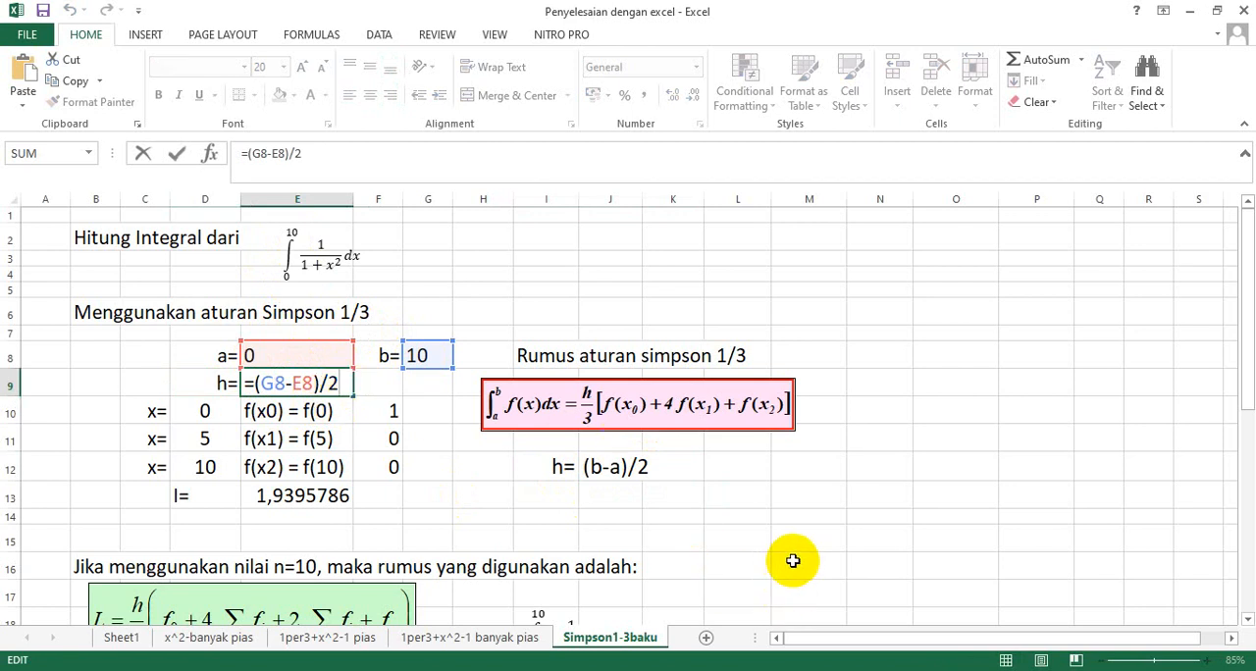
key("Return")
scroll(669, 529, "up", 2, "ctrl")
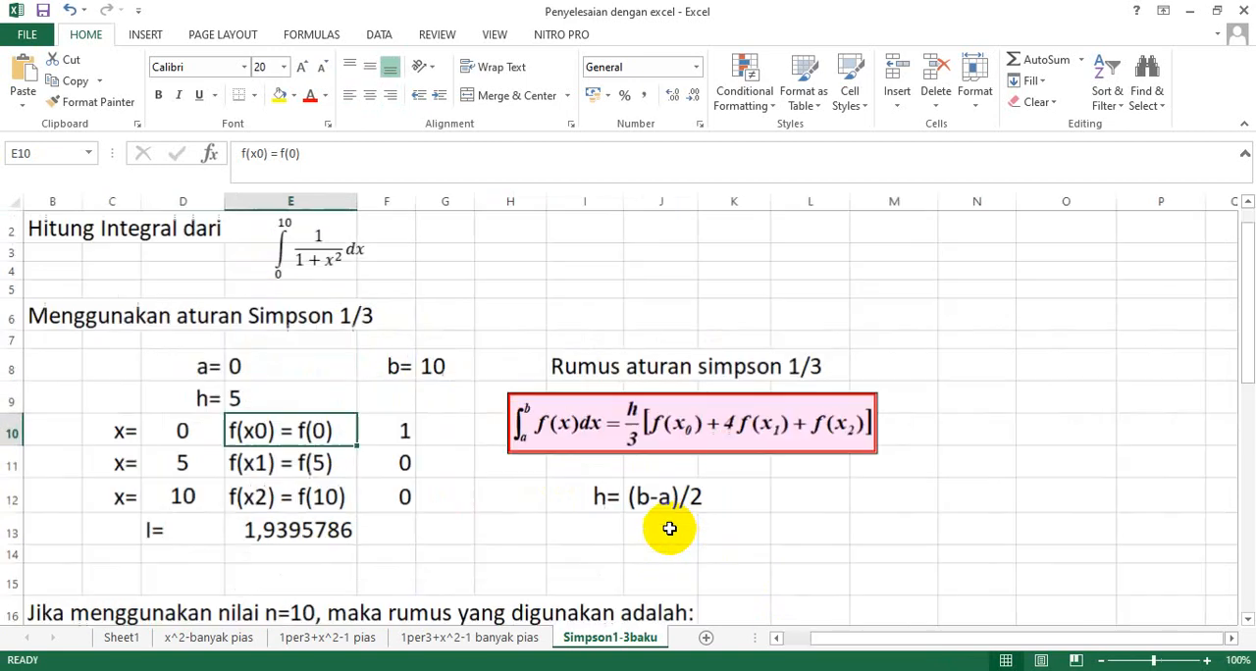
left_click_drag(879, 643, 794, 639)
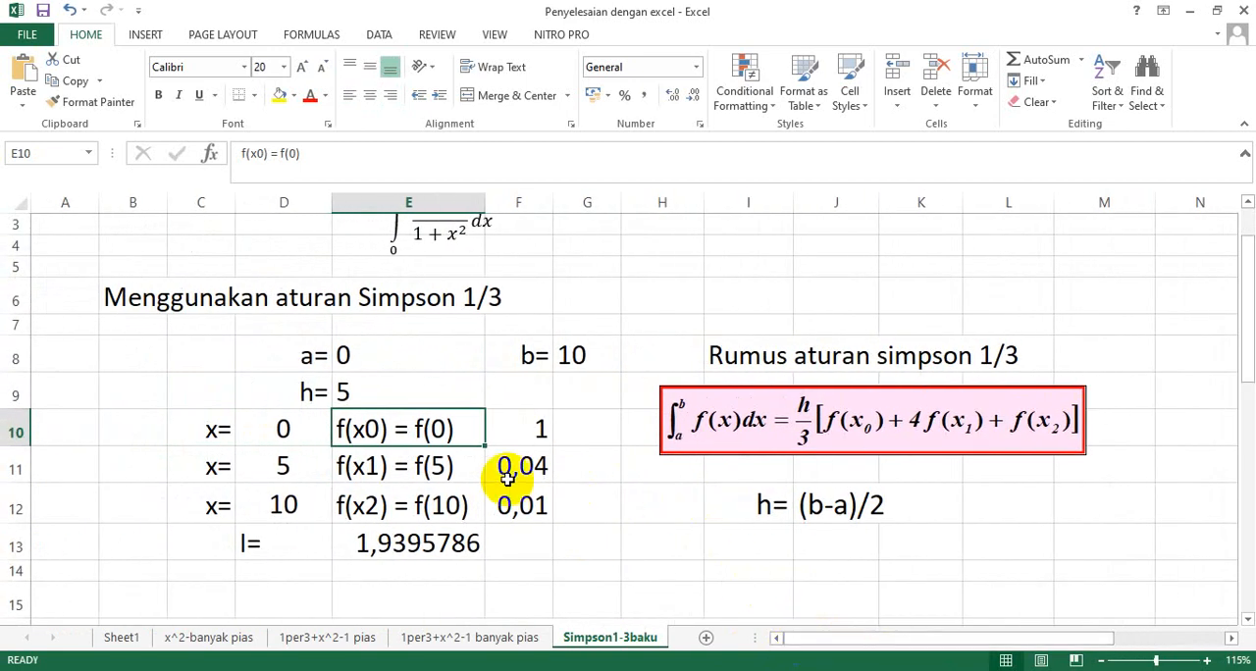
scroll(507, 477, "up", 1)
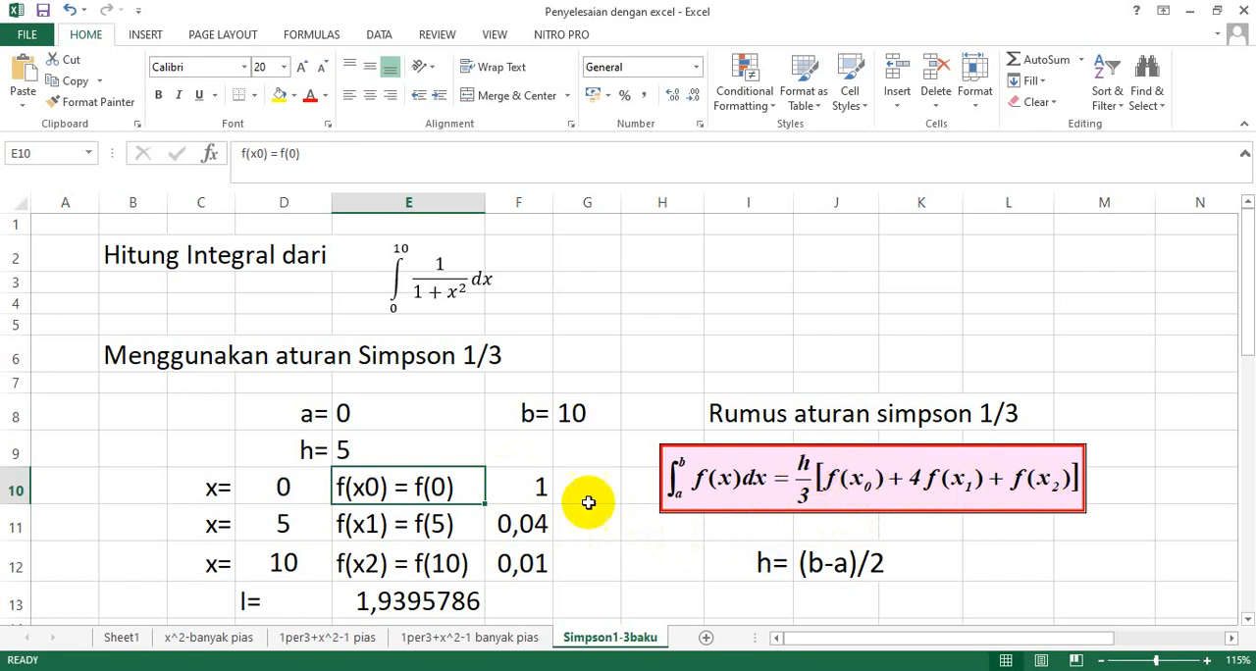
left_click(360, 451)
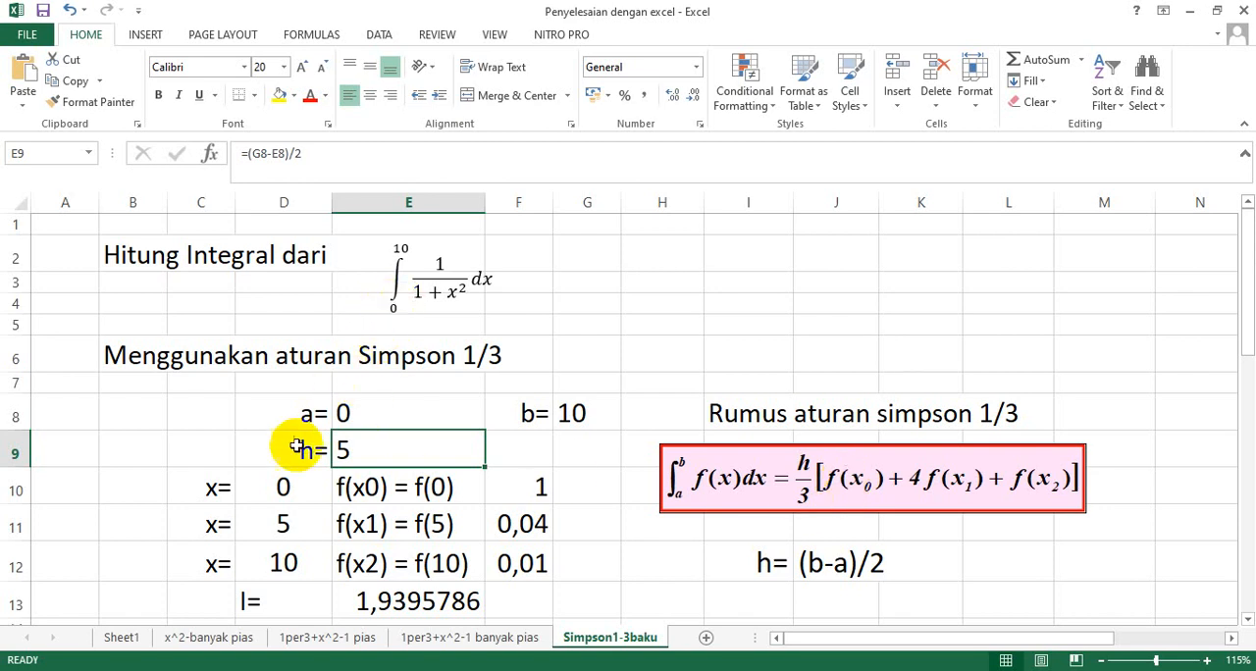
Square the x term in the f(x0) formula so F10 reads =1/(1+D10^2), matching the integrand.
left_click(279, 492)
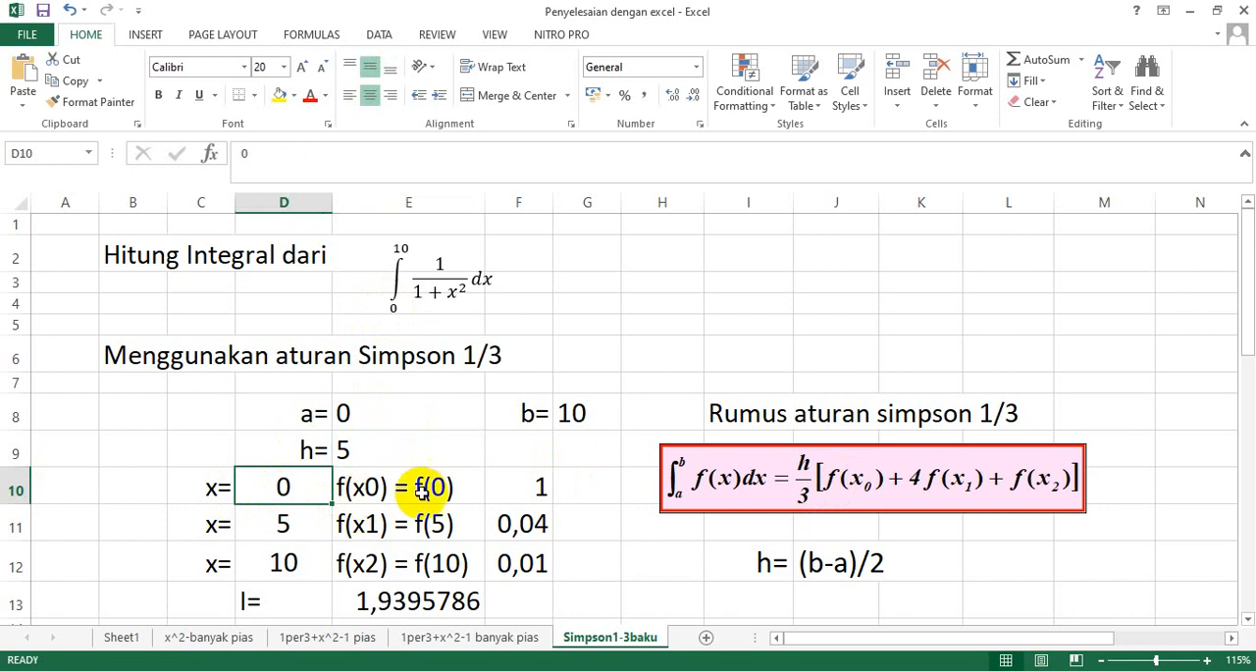
left_click(536, 486)
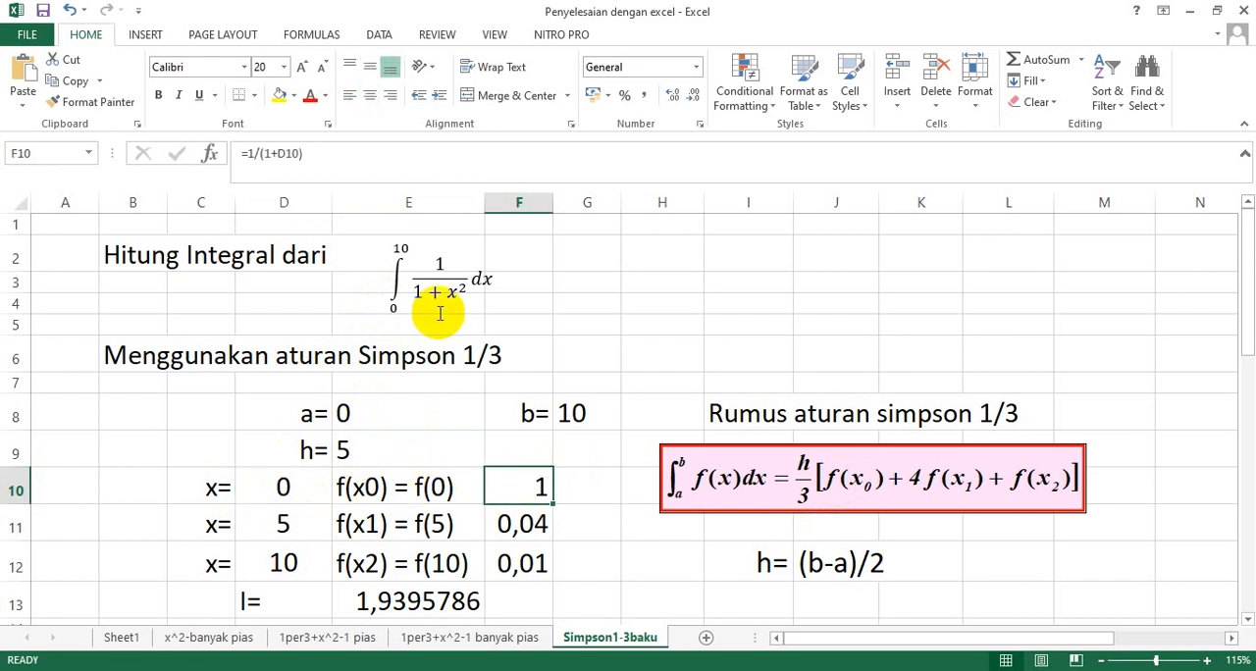
left_click(440, 263)
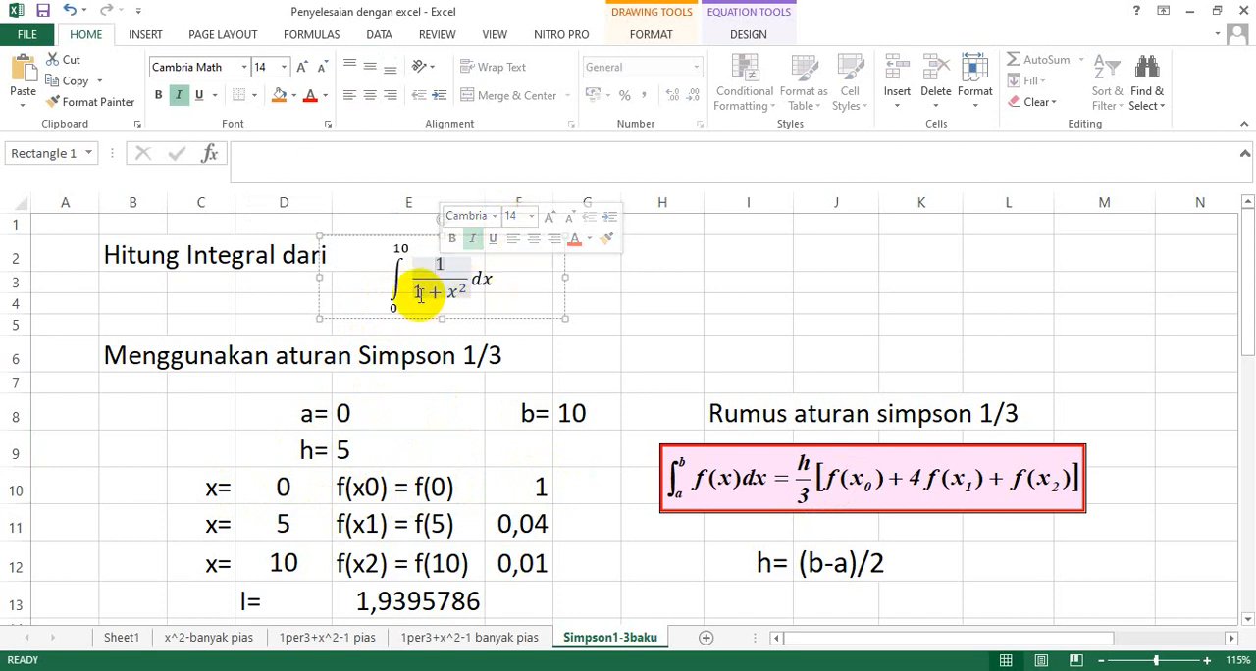
double_click(537, 487)
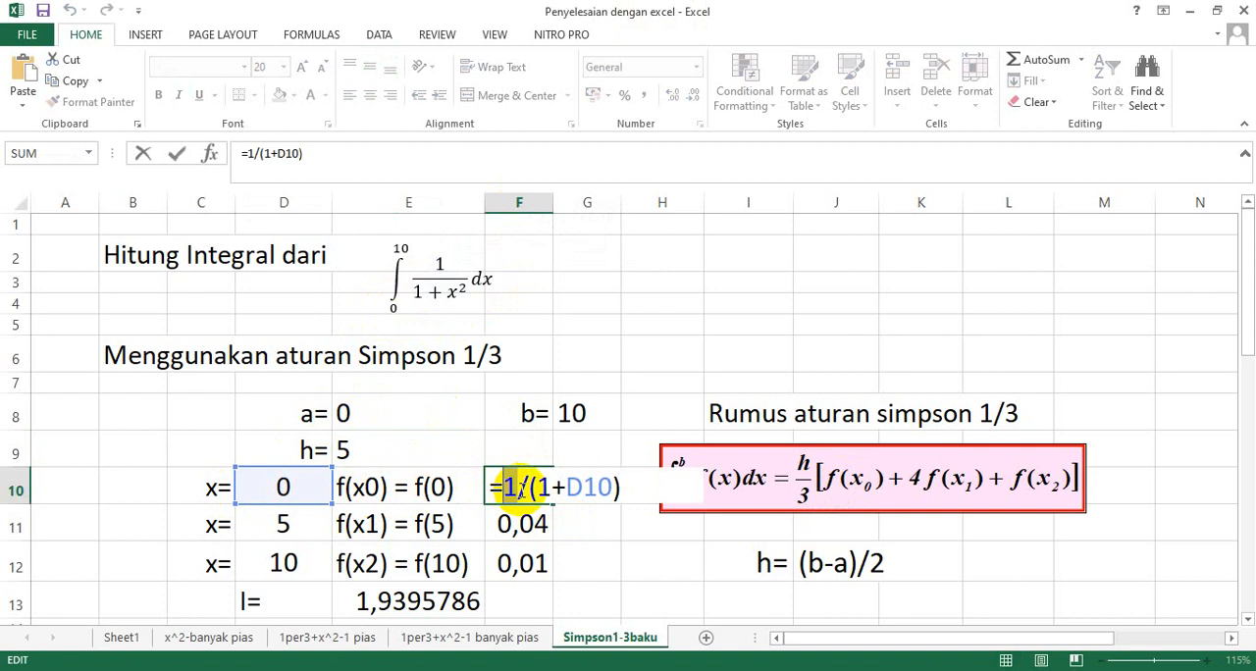
double_click(543, 487)
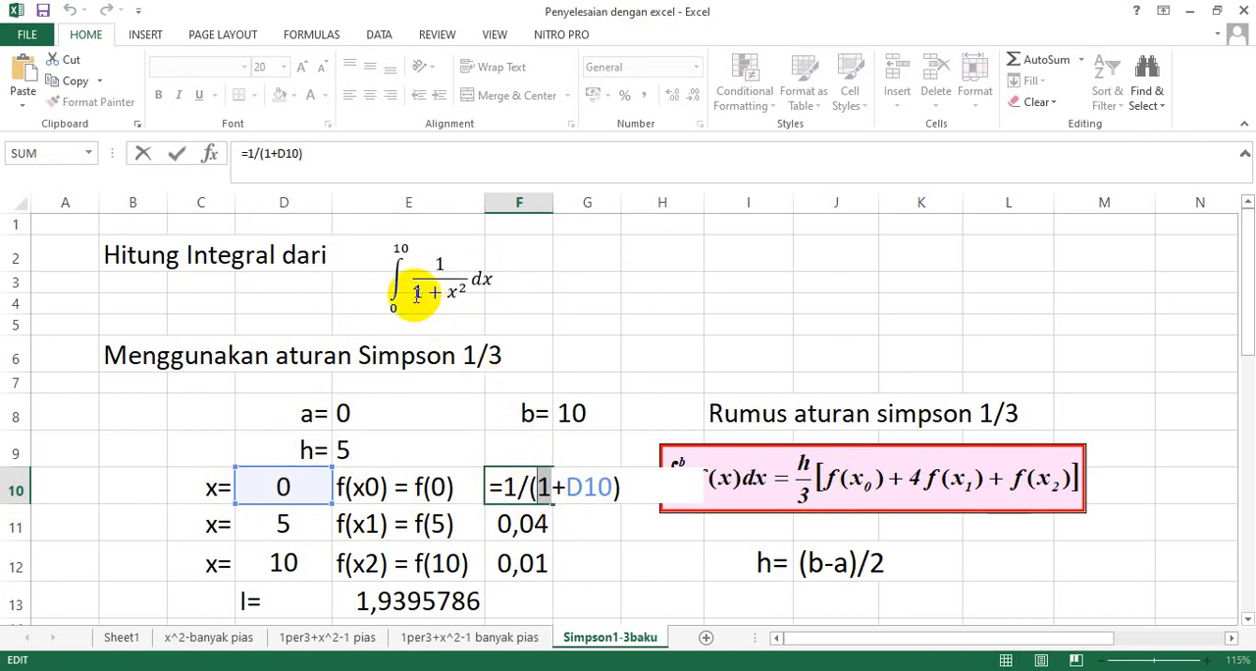
left_click_drag(538, 487, 601, 484)
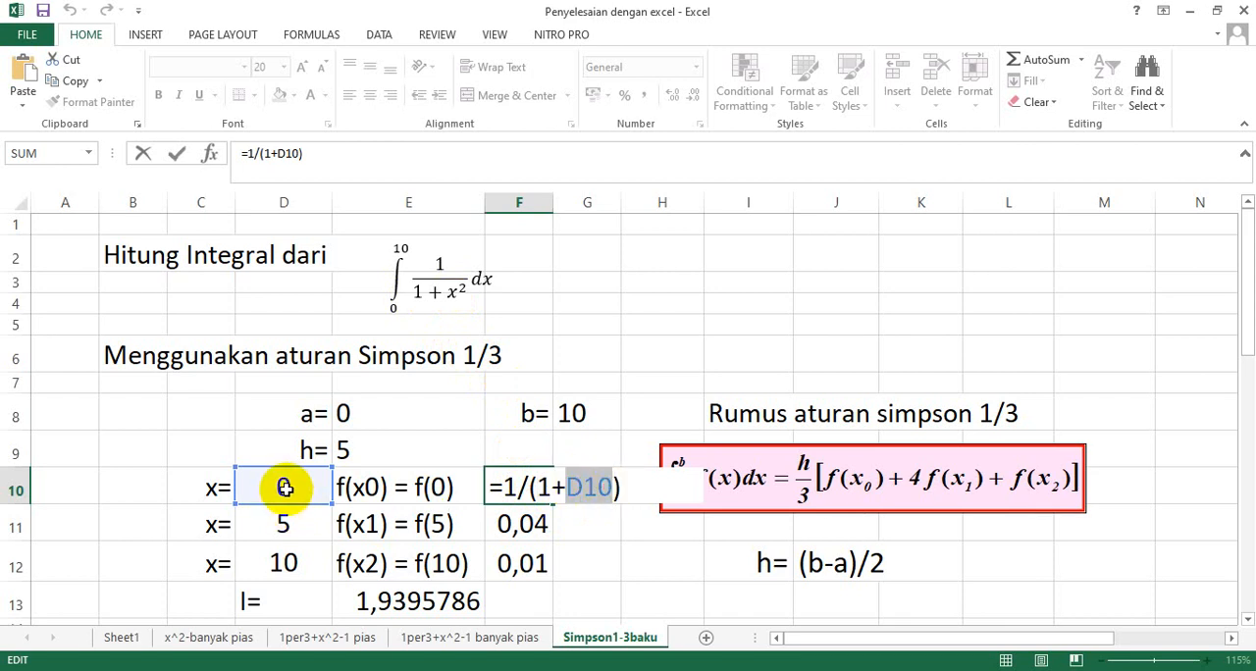
left_click(614, 486)
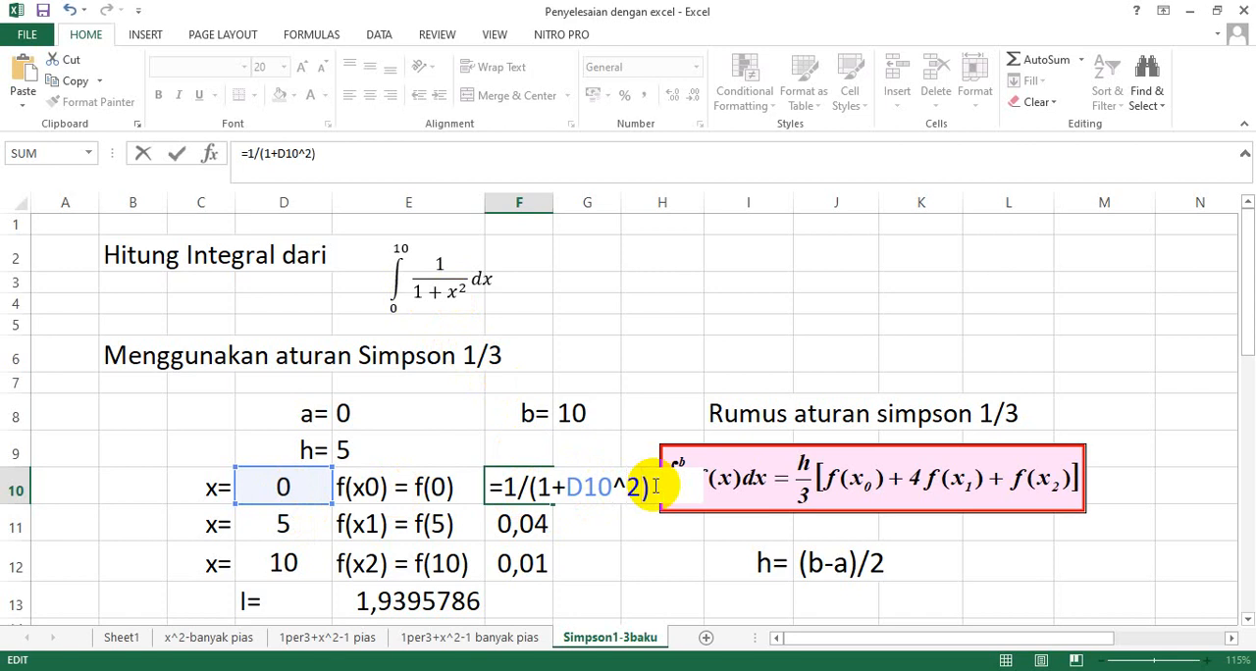
key("Return")
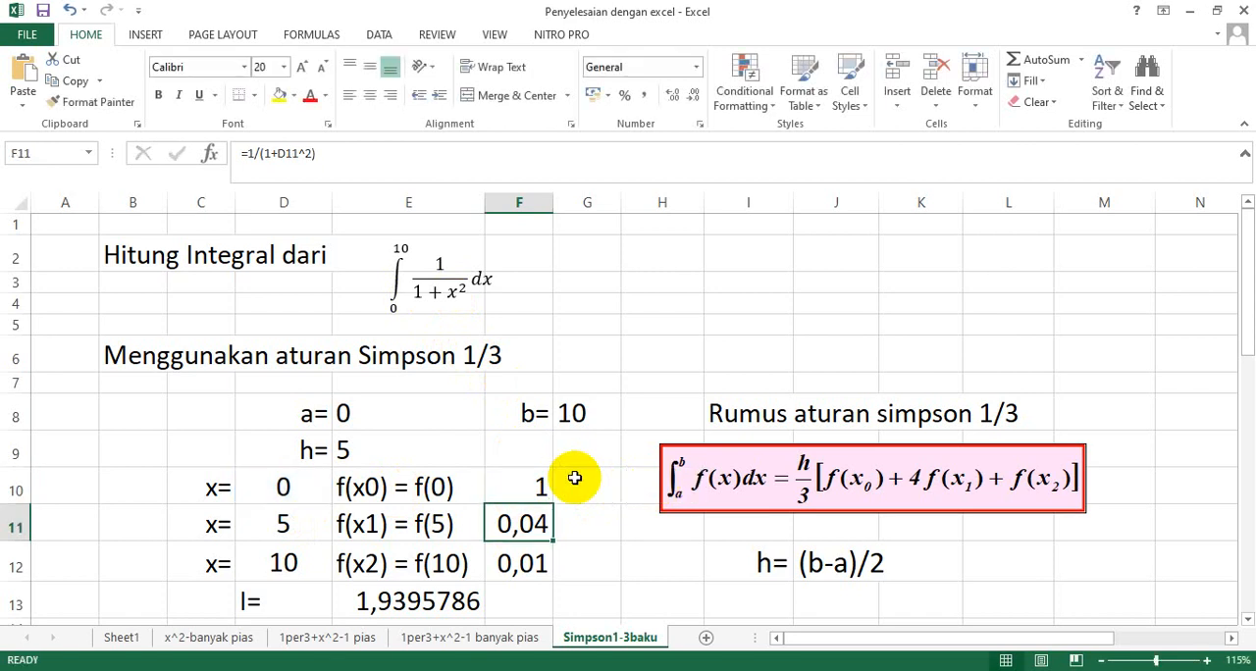
left_click(527, 489)
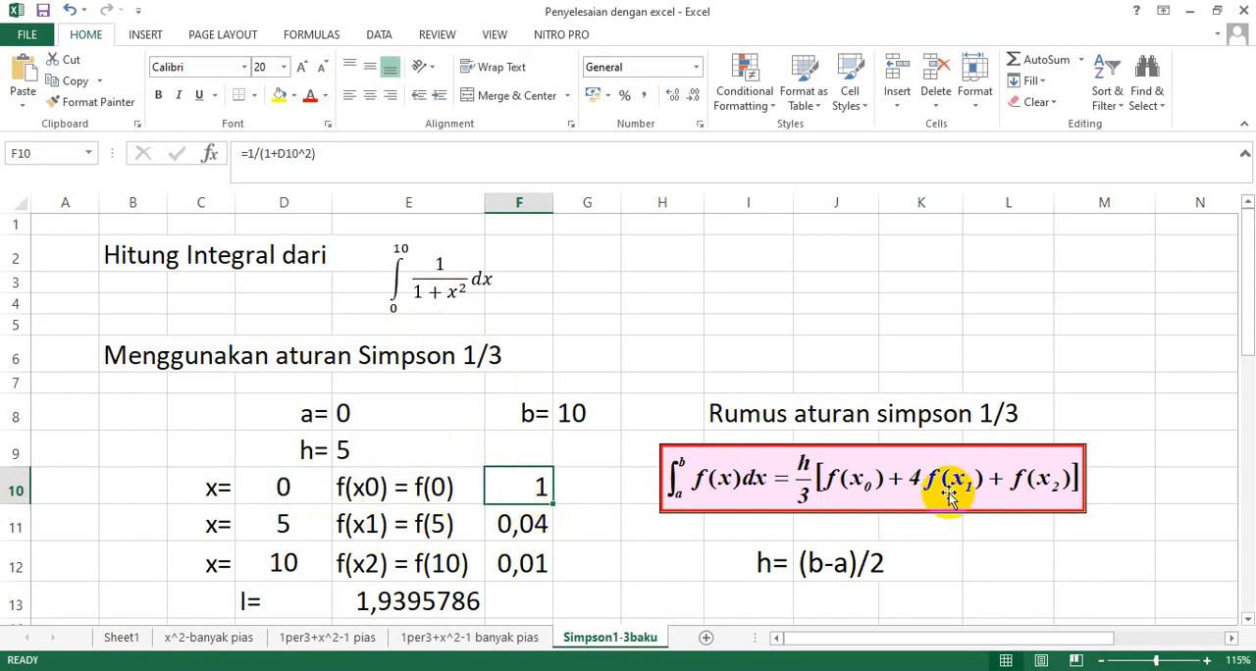
Enter the formula =D10+E9 in D11 so that x1 is calculated from x0 plus h.
left_click(282, 525)
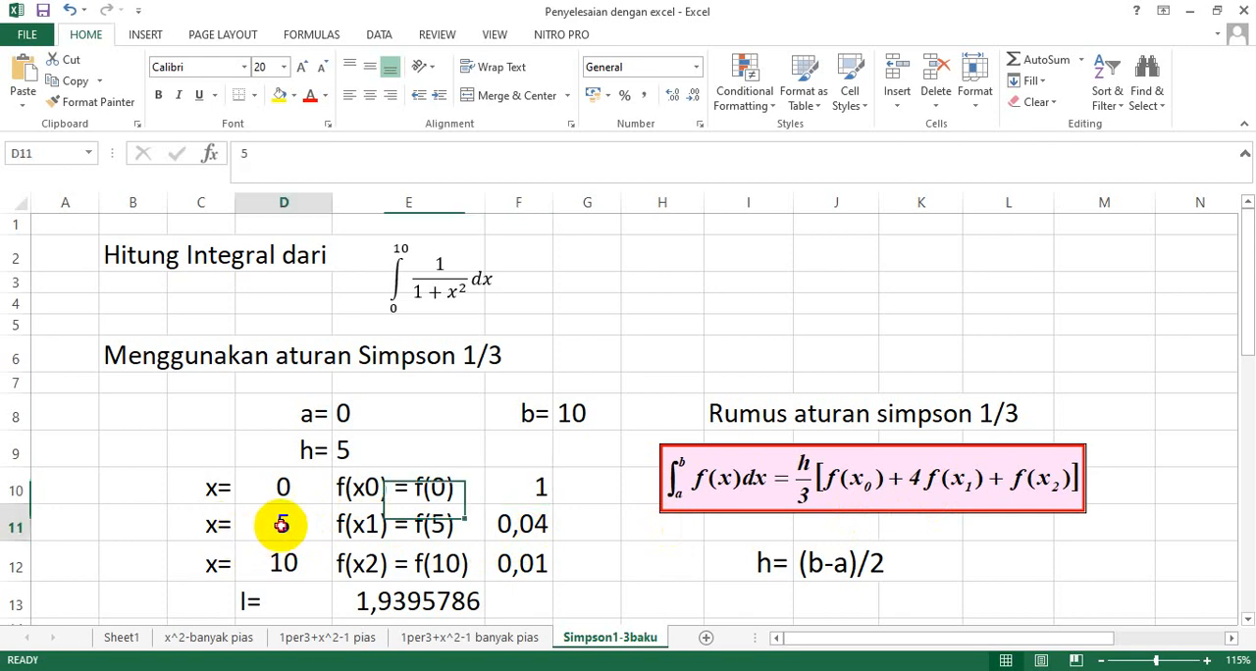
type("=")
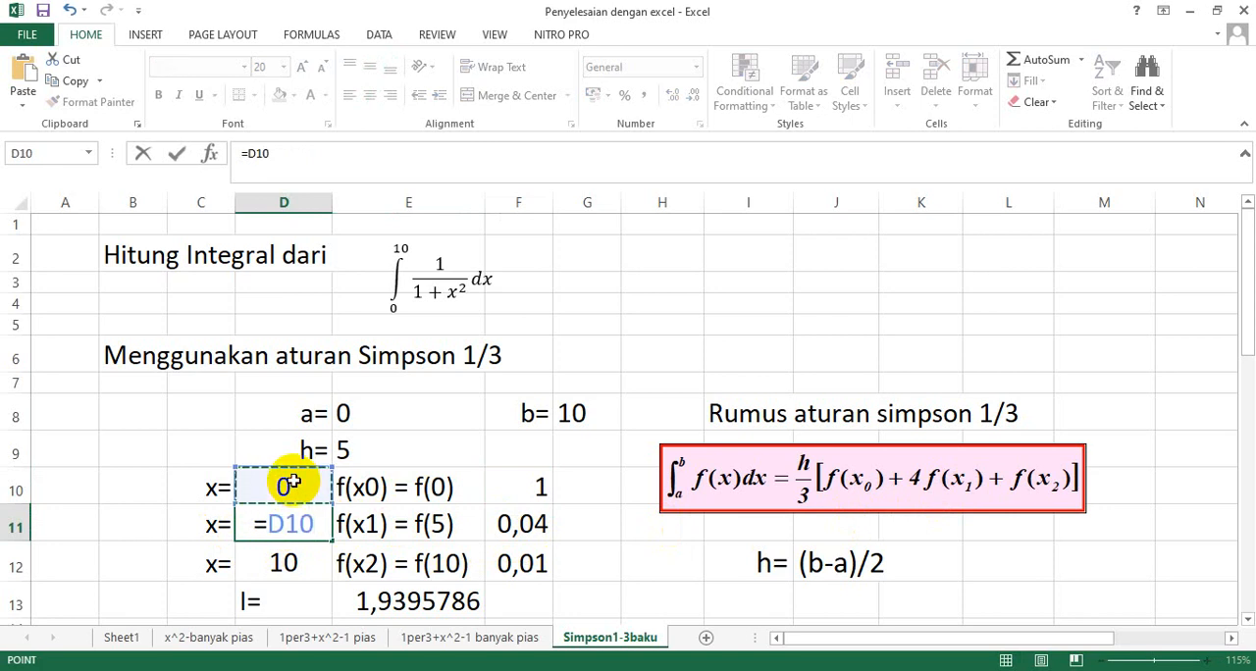
type("+")
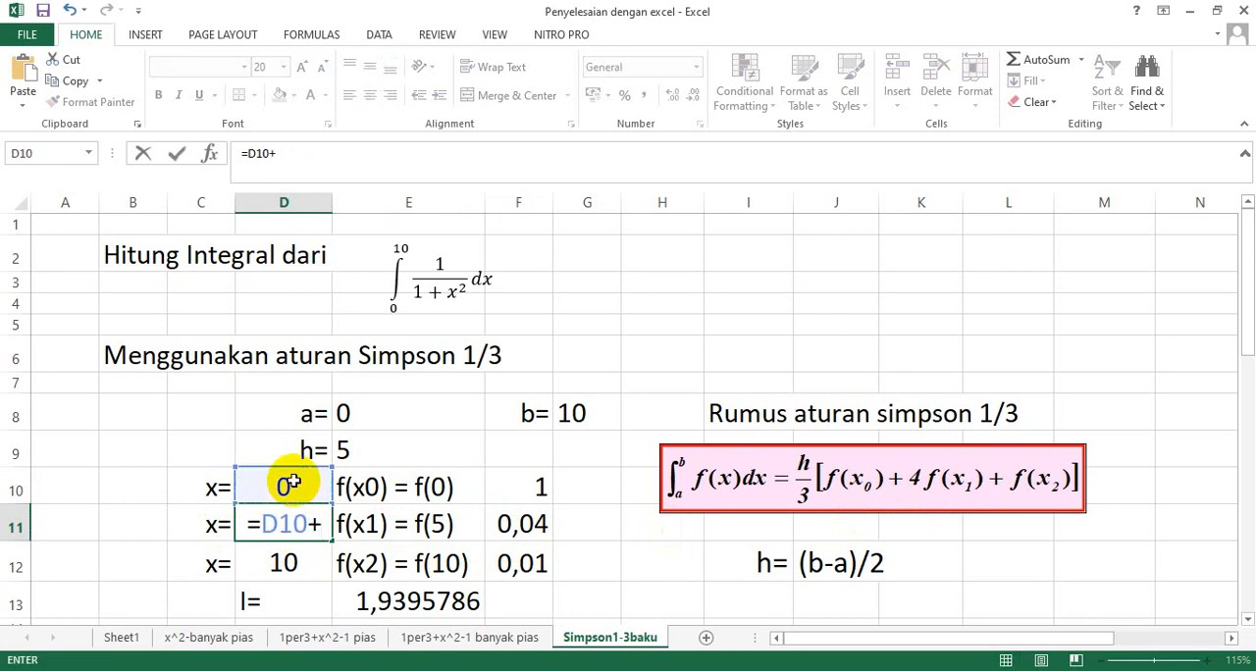
left_click(375, 454)
key("Return")
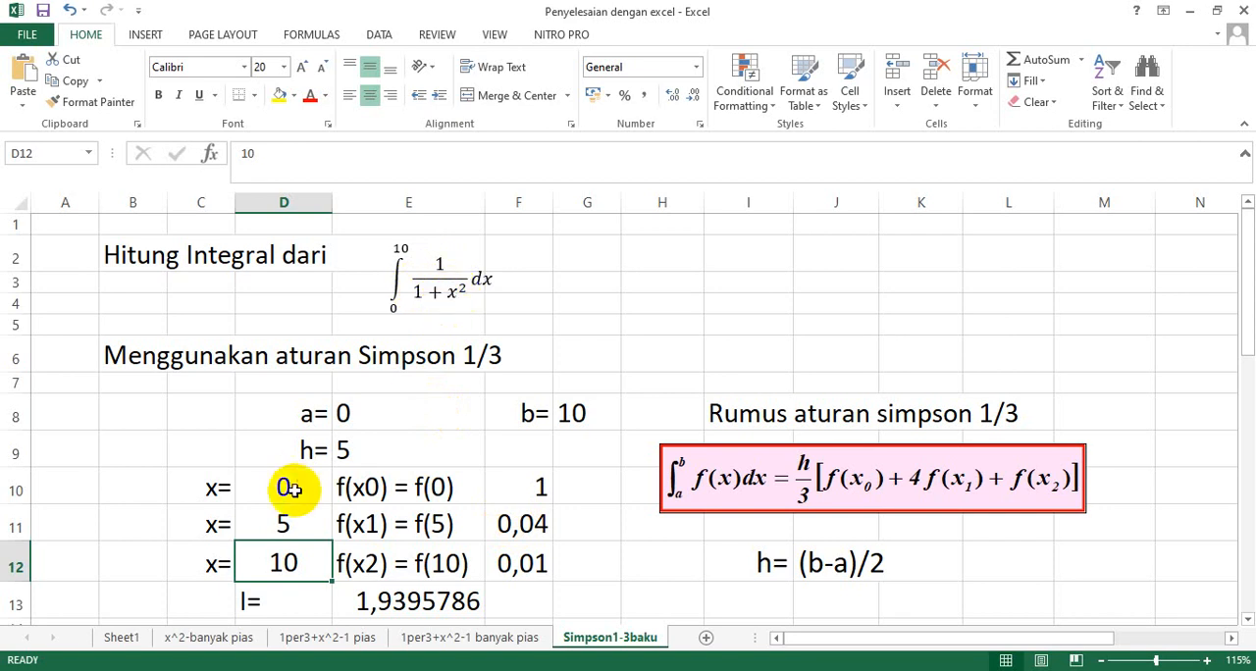
Check the f(x1) formula in F11 term by term against the integrand 1/(1+x^2).
double_click(517, 530)
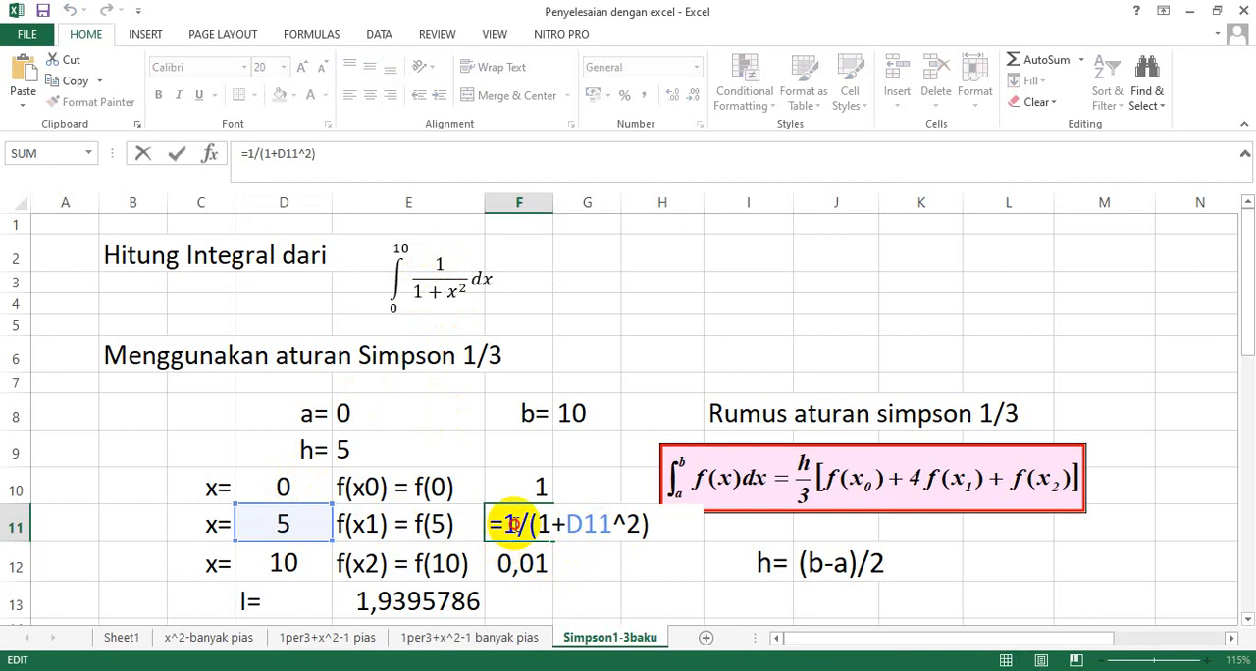
double_click(510, 527)
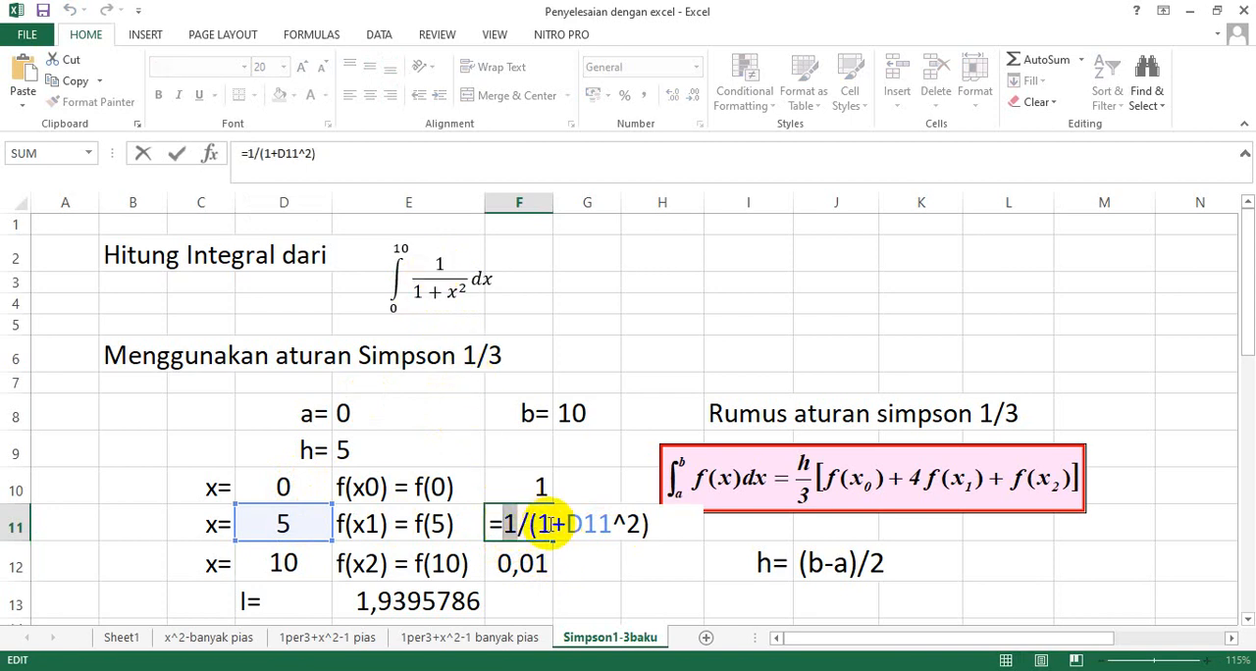
double_click(542, 525)
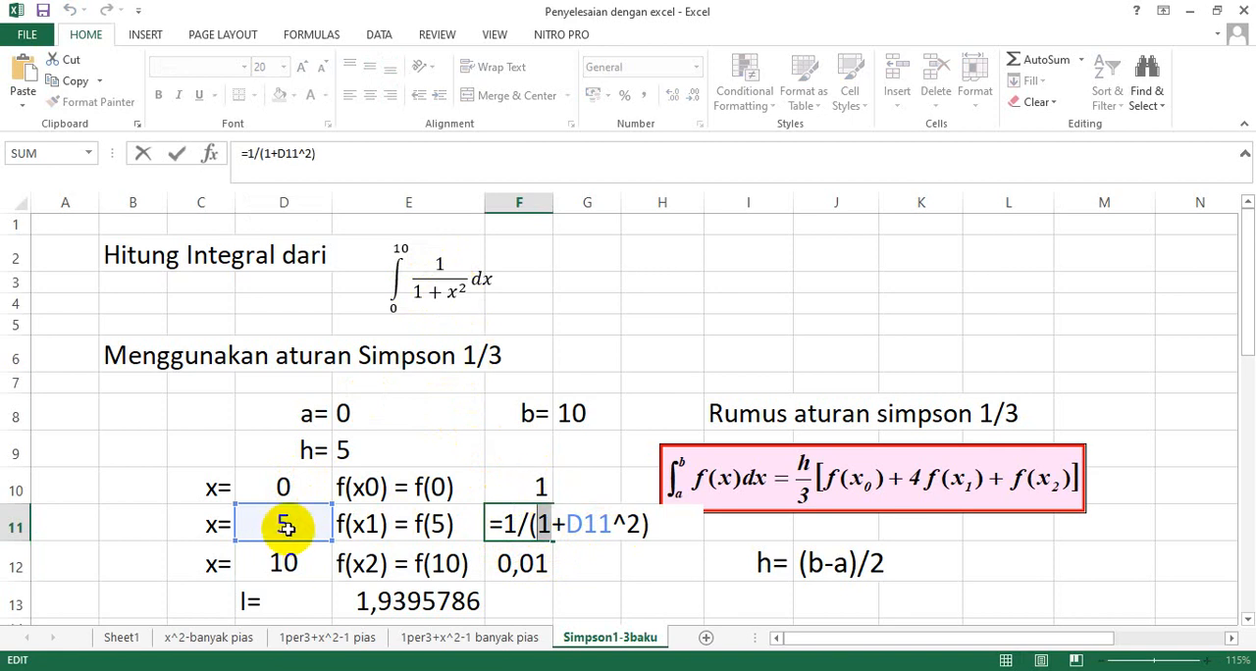
key("Return")
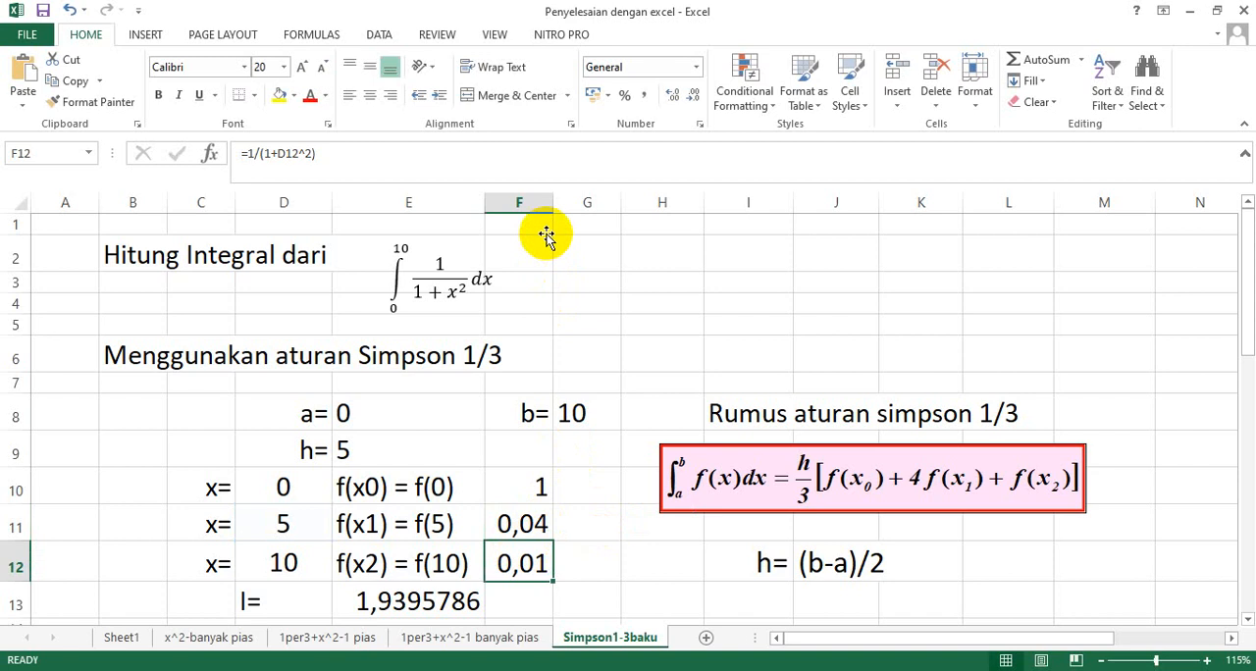
Widen column F and display the f(x1) and f(x2) values in F11:F12 with four decimal places.
left_click_drag(557, 199, 565, 200)
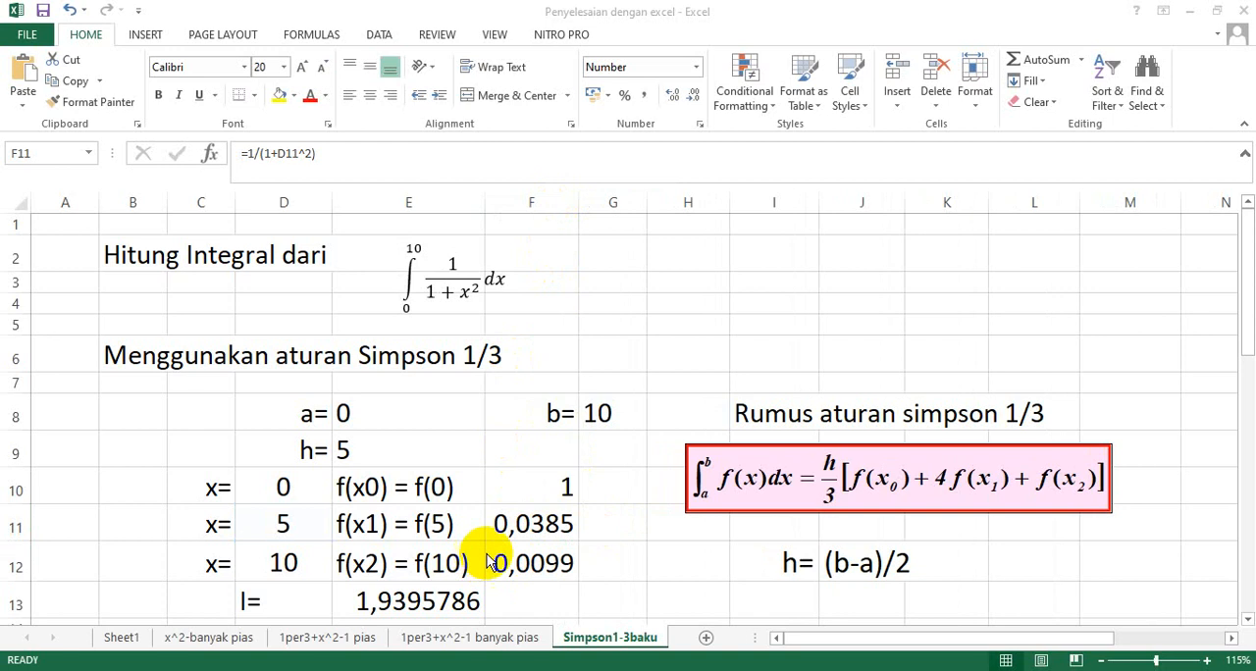
left_click(546, 541)
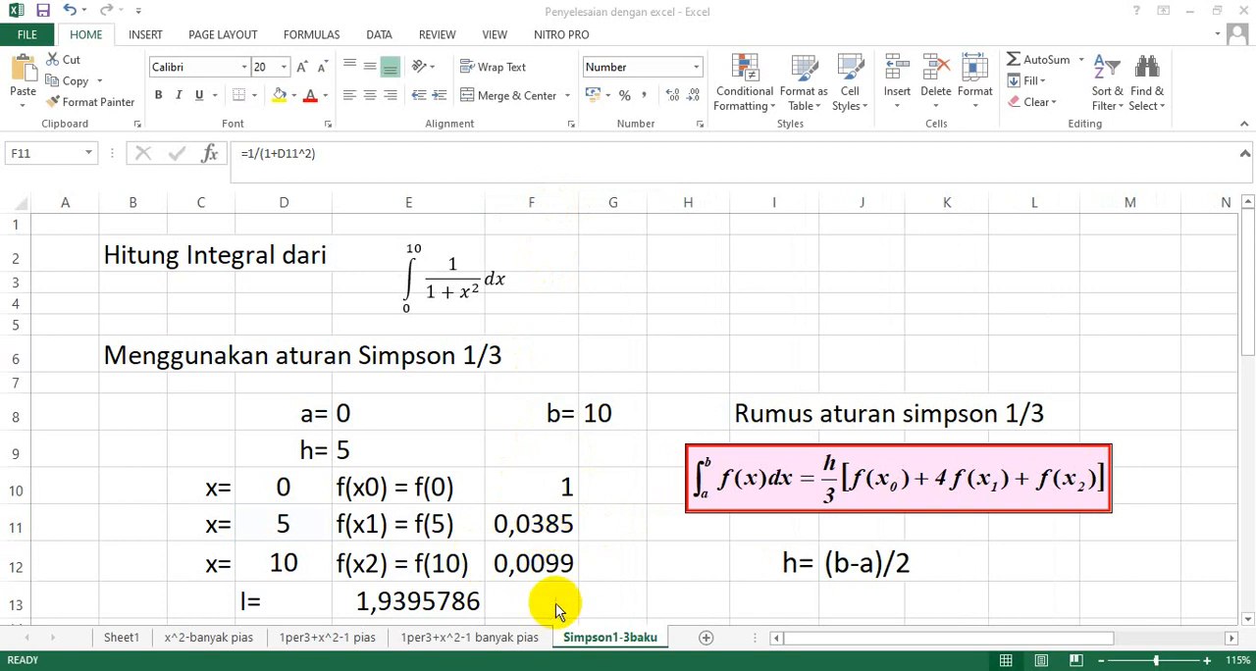
left_click(552, 530)
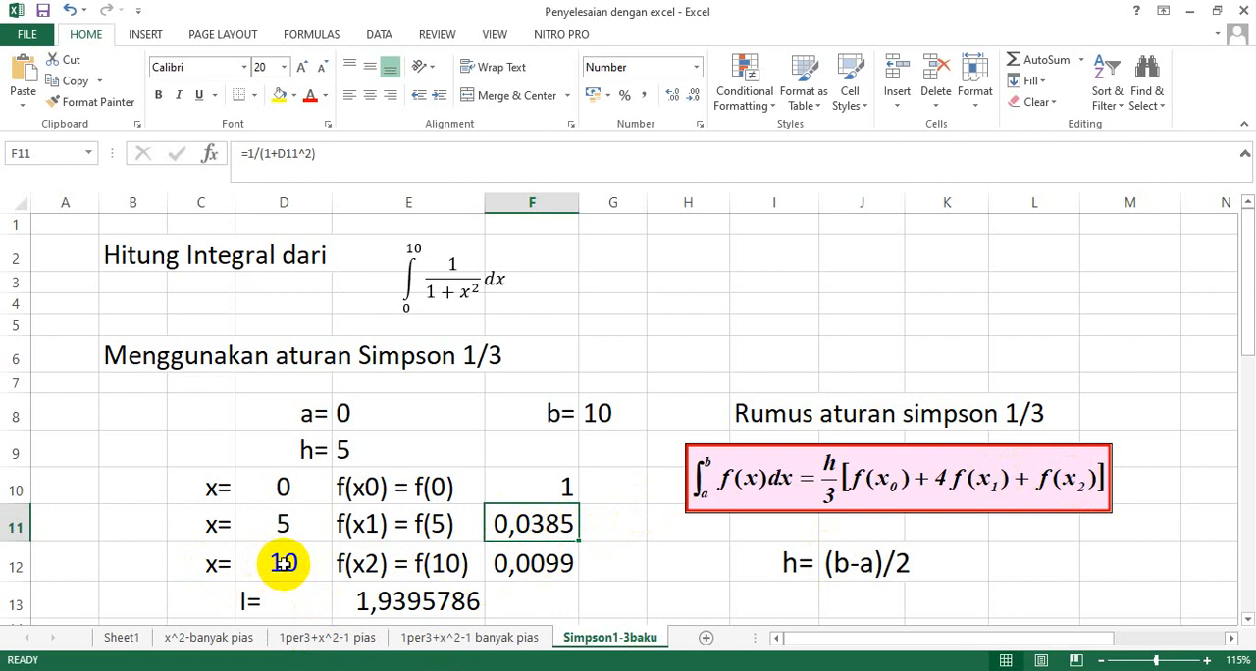
Enter the formula =D11+E9 in D12 so that x2 is calculated from x1 plus h.
left_click(284, 563)
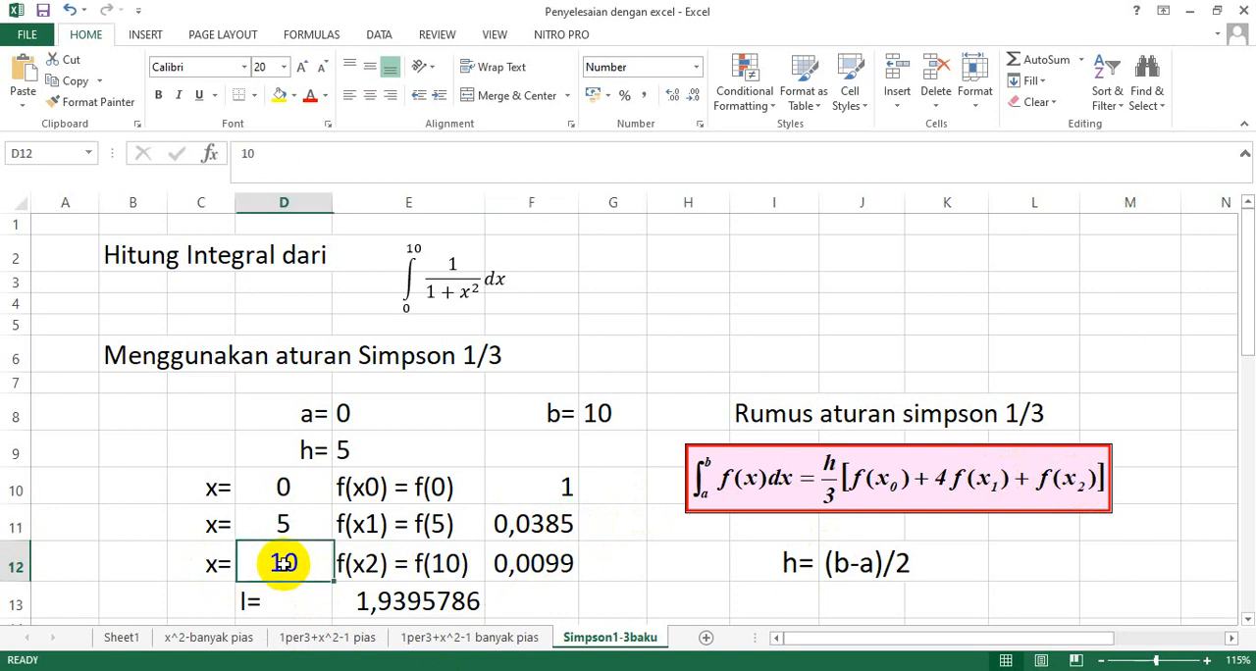
type("=")
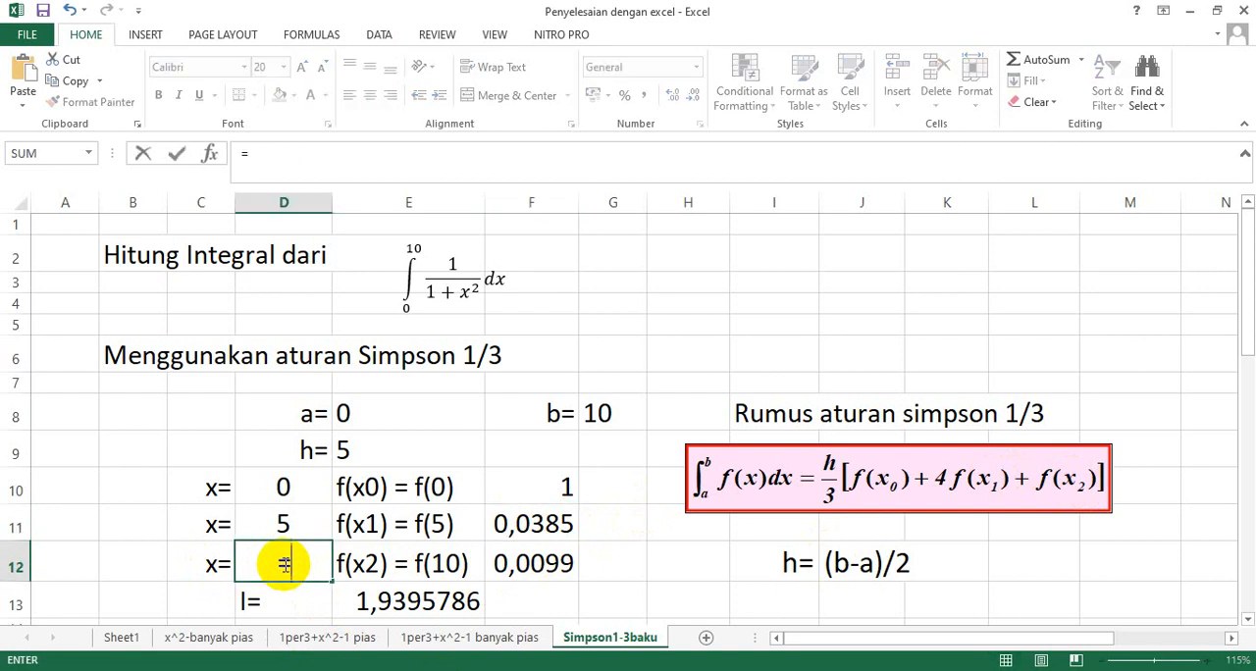
left_click(283, 523)
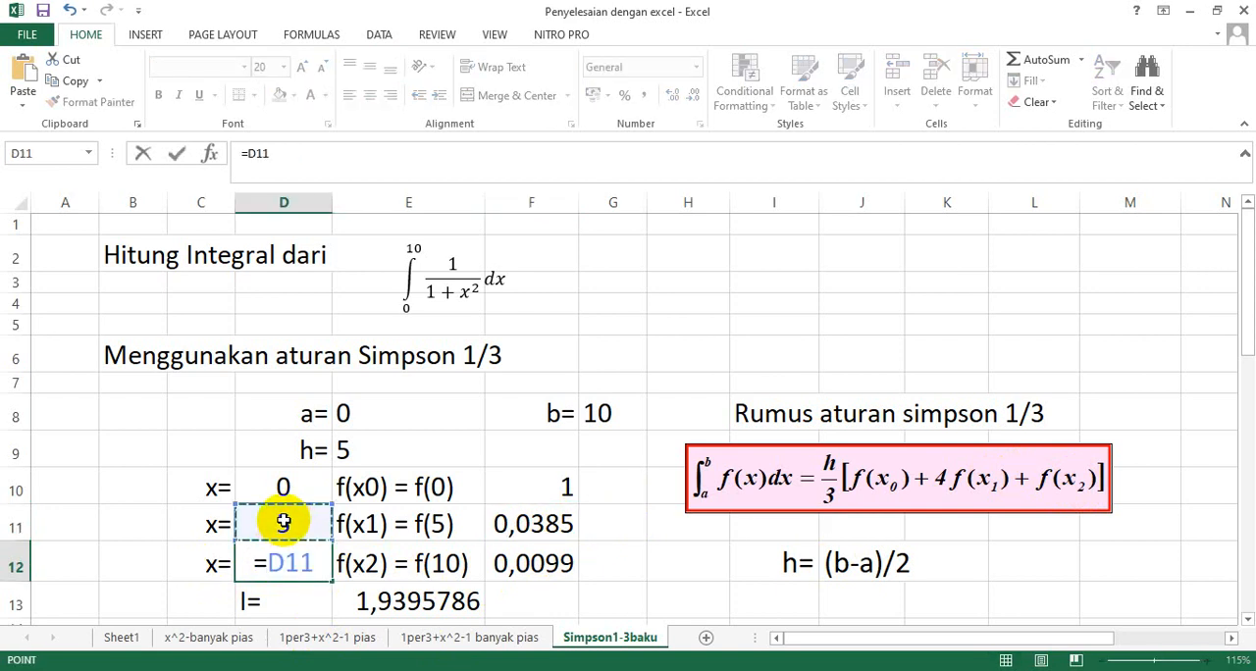
type("+")
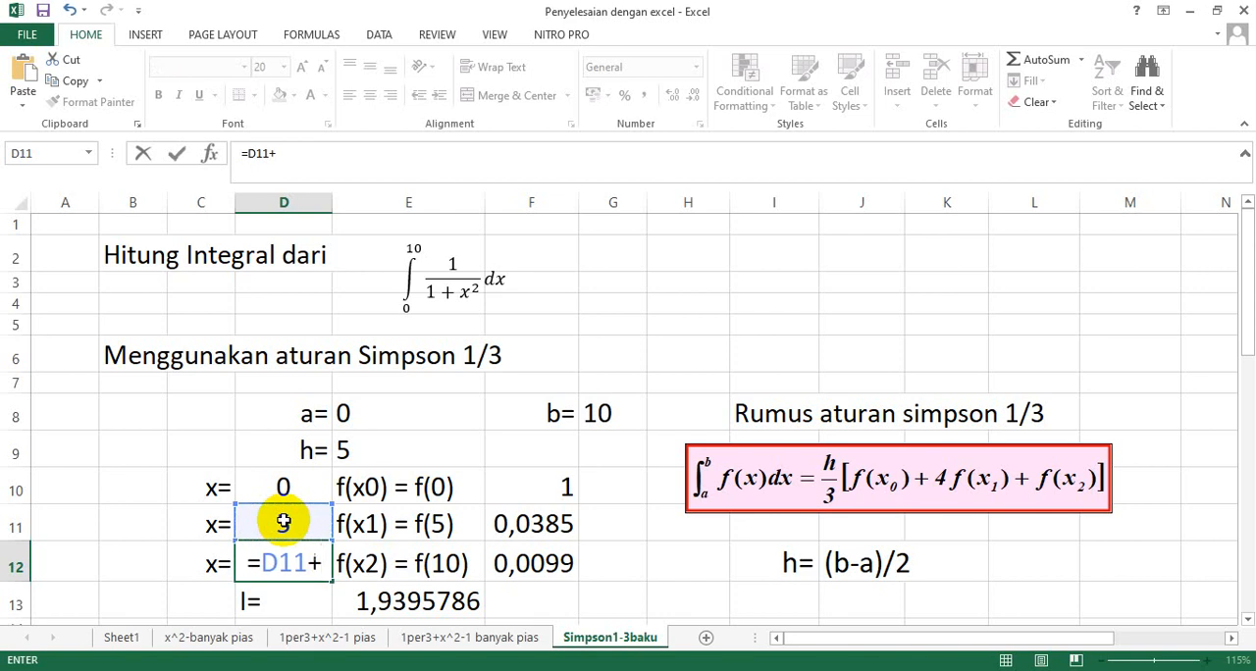
left_click(350, 451)
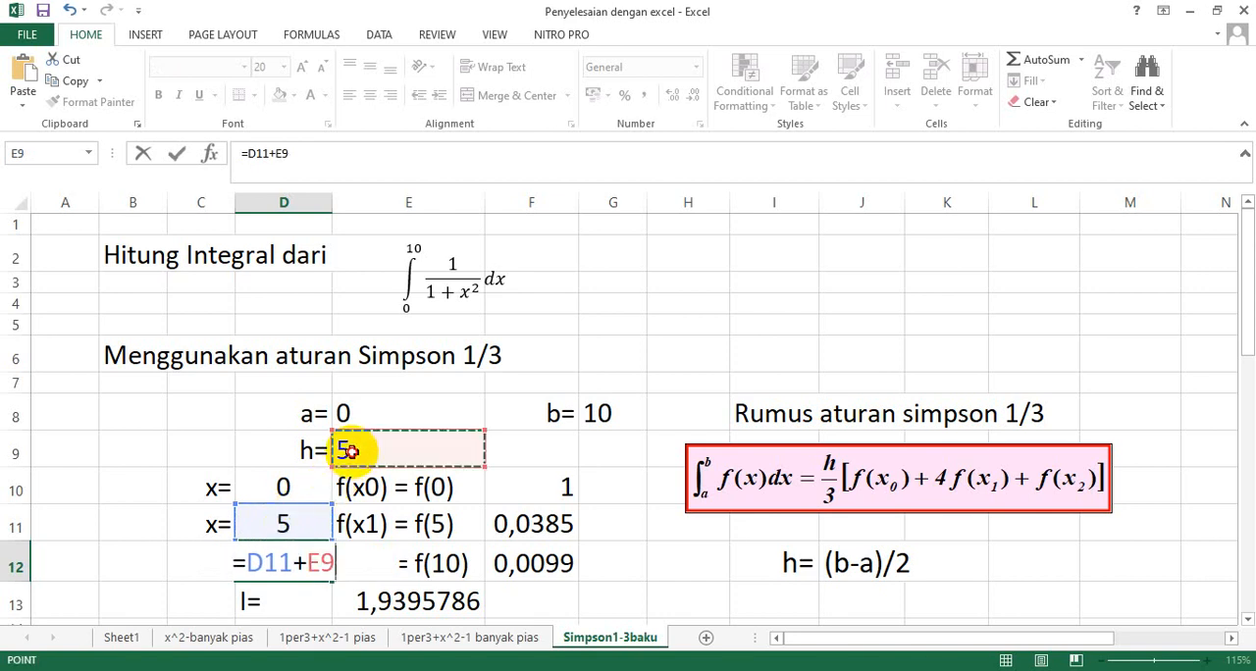
key("Return")
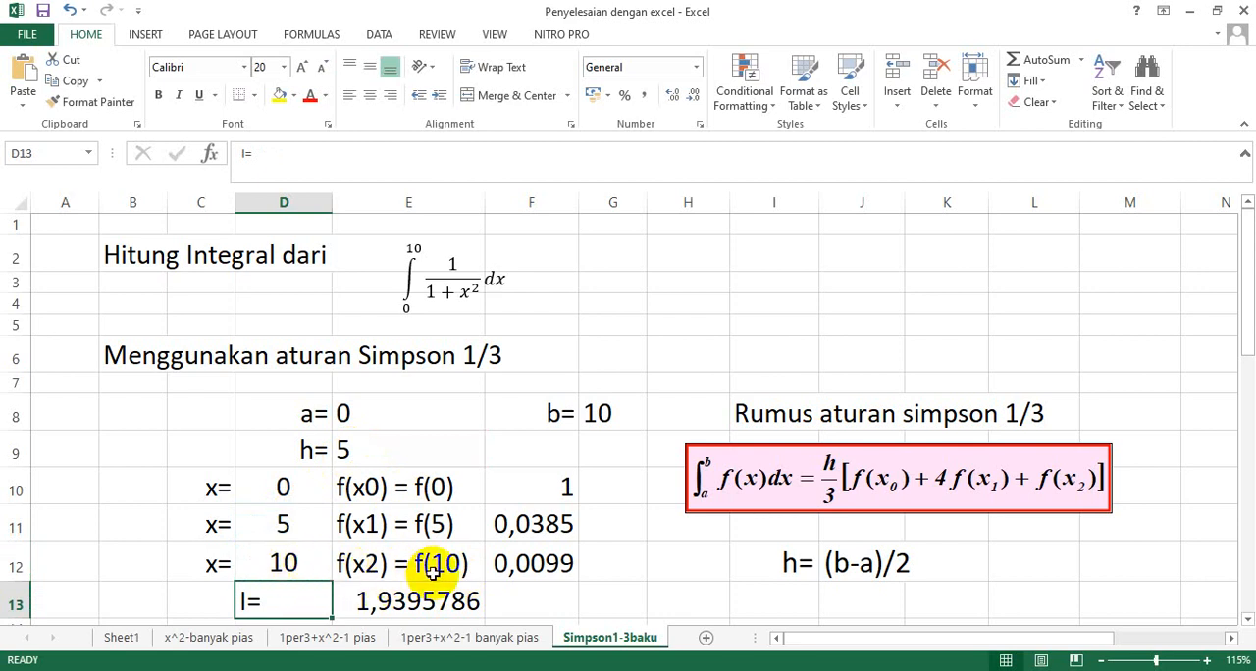
Check that the f(x2) formula in F12 applies the integrand to the x value in D12.
left_click(530, 566)
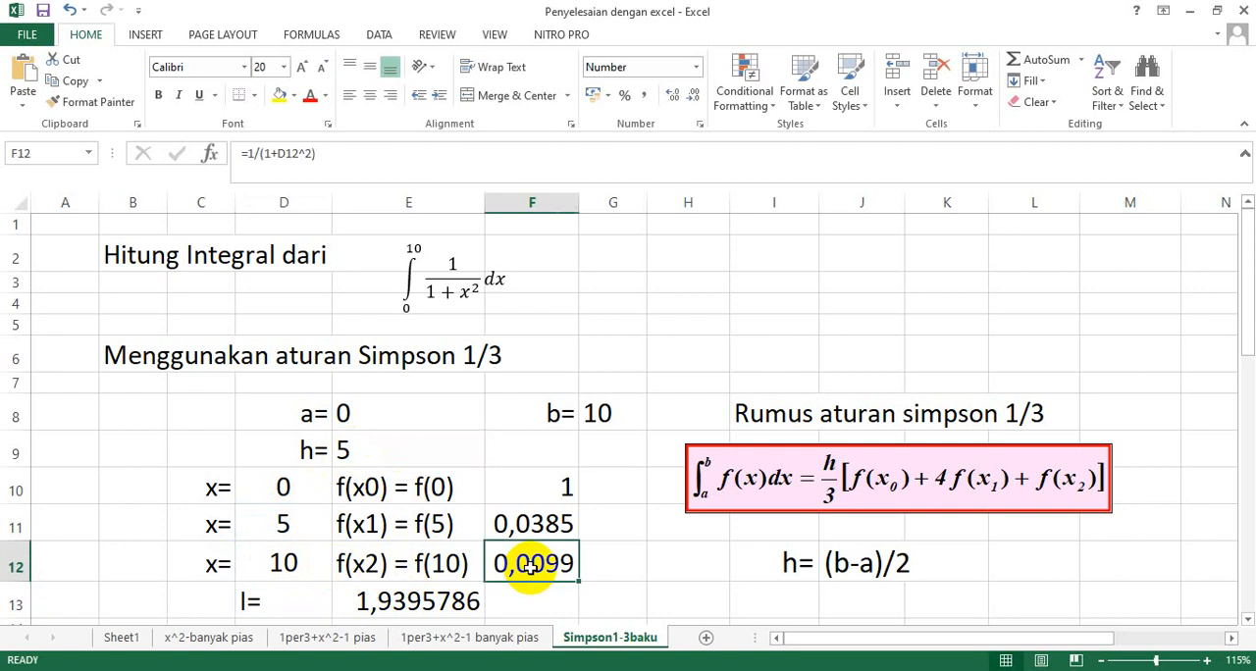
double_click(530, 568)
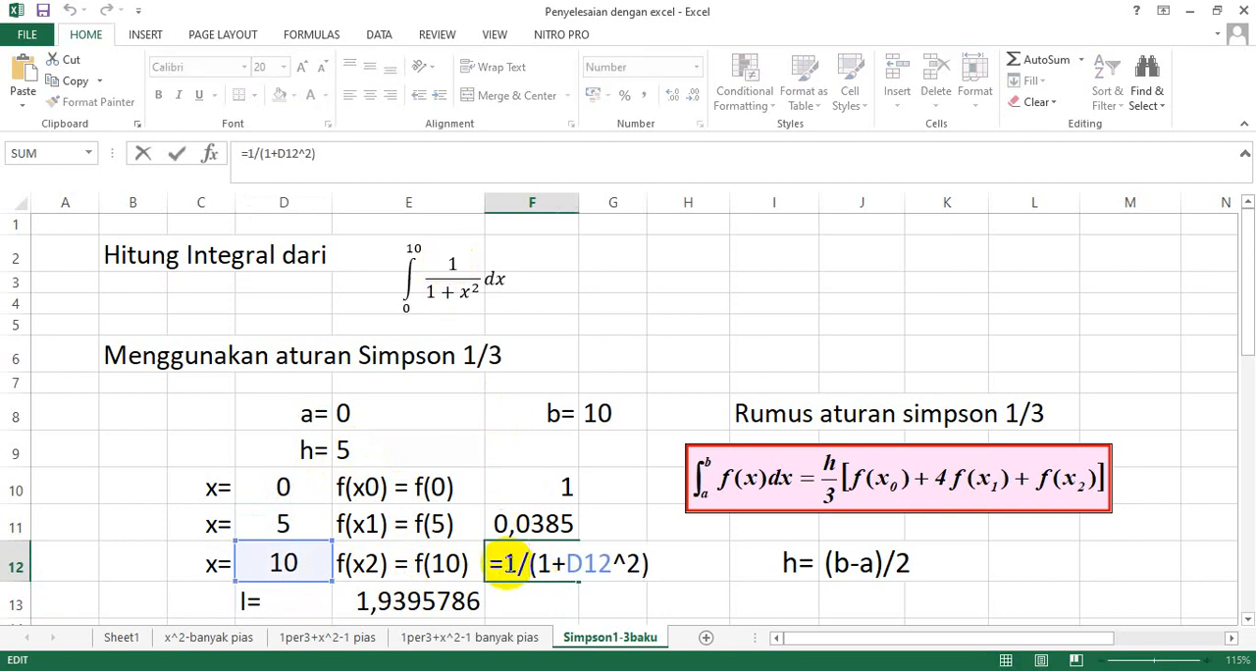
double_click(507, 565)
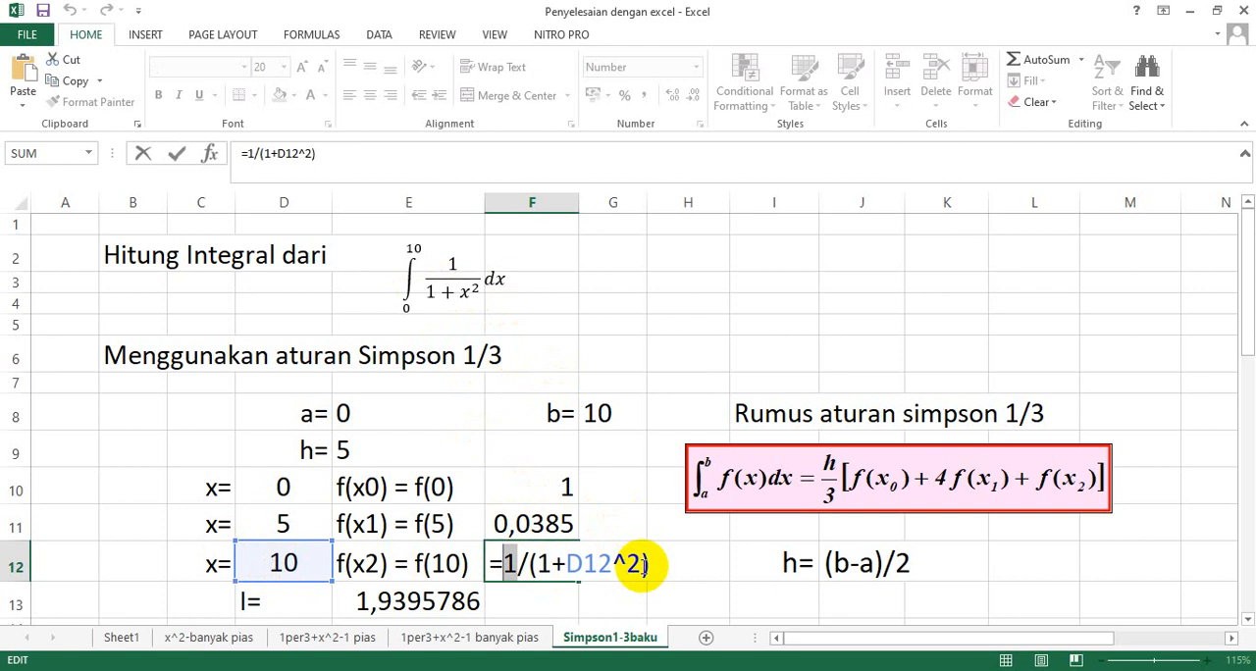
key("Return")
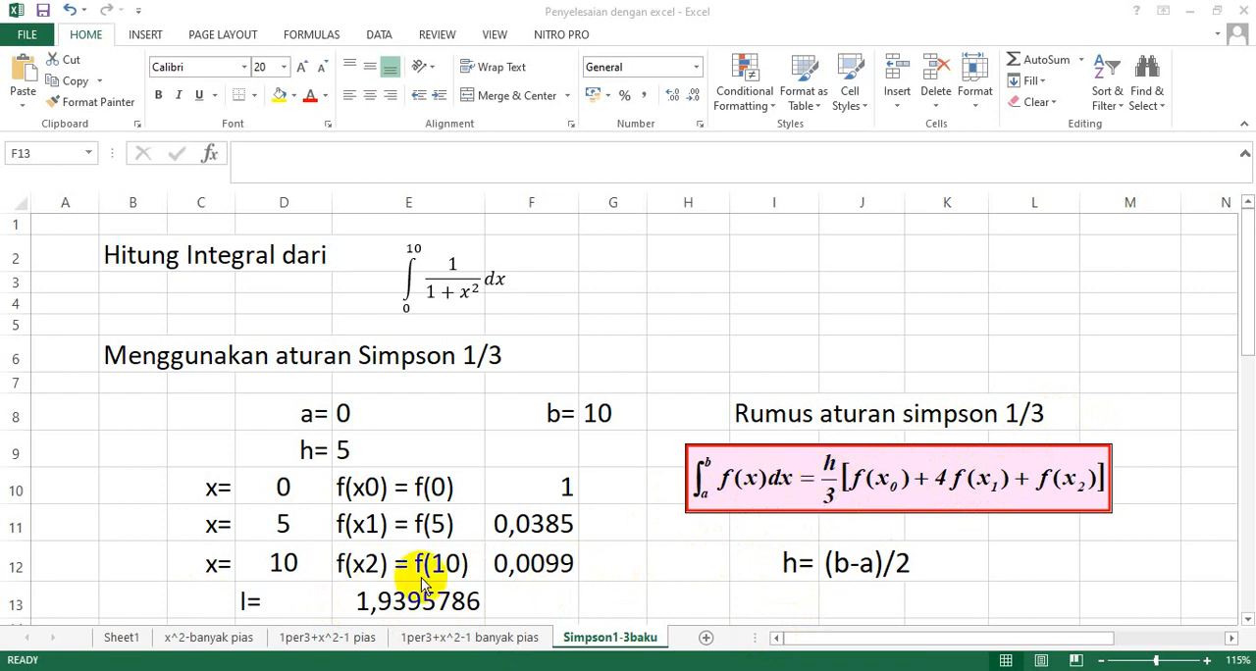
Rewrite the integral result in E13 as the Simpson 1/3 formula =(E9/3)*(F10+4*F11+F12).
left_click(348, 599)
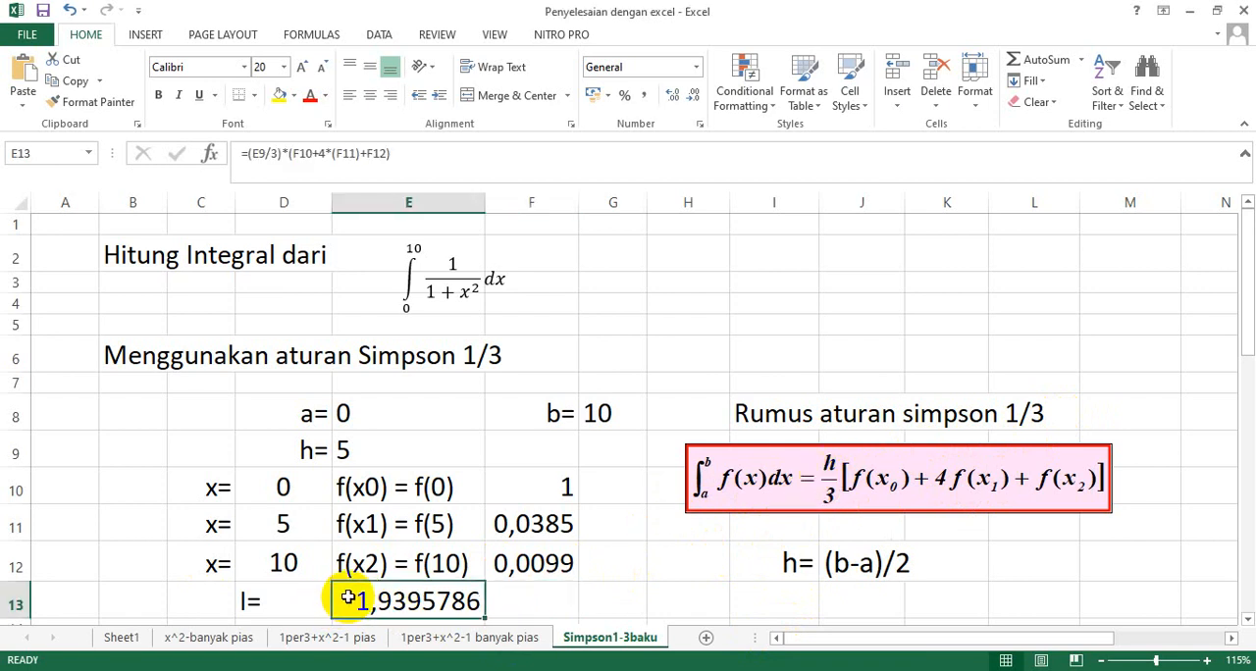
type("=(")
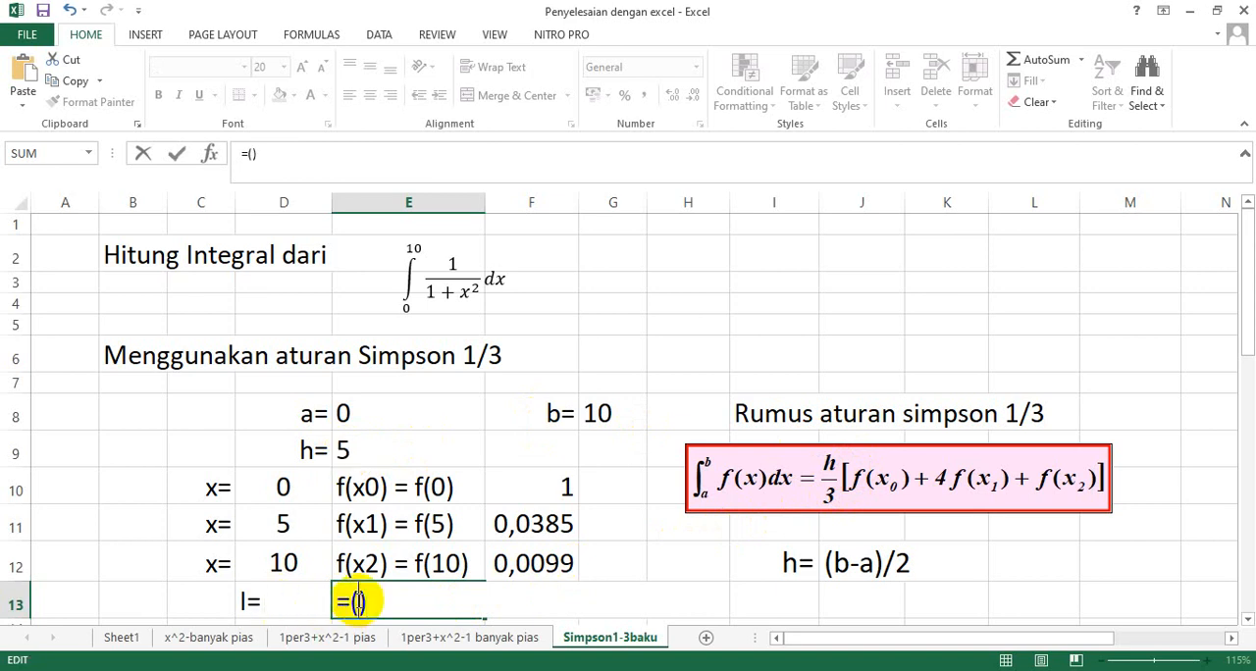
left_click(354, 449)
type("/3")
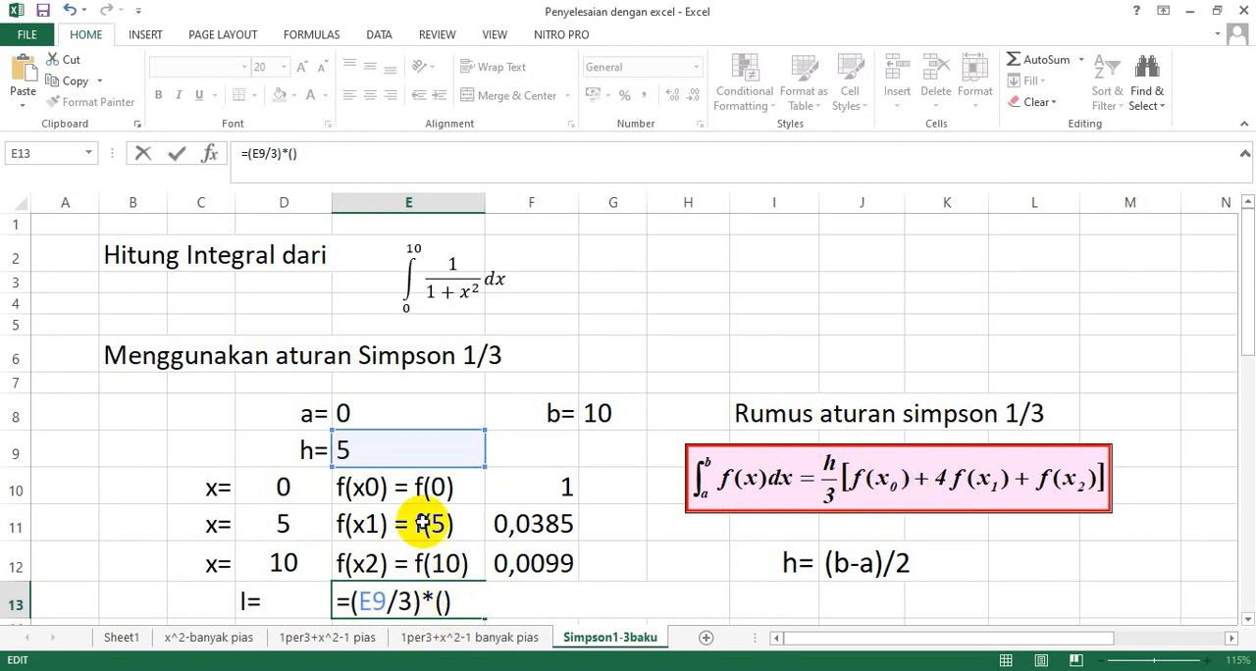
left_click(566, 486)
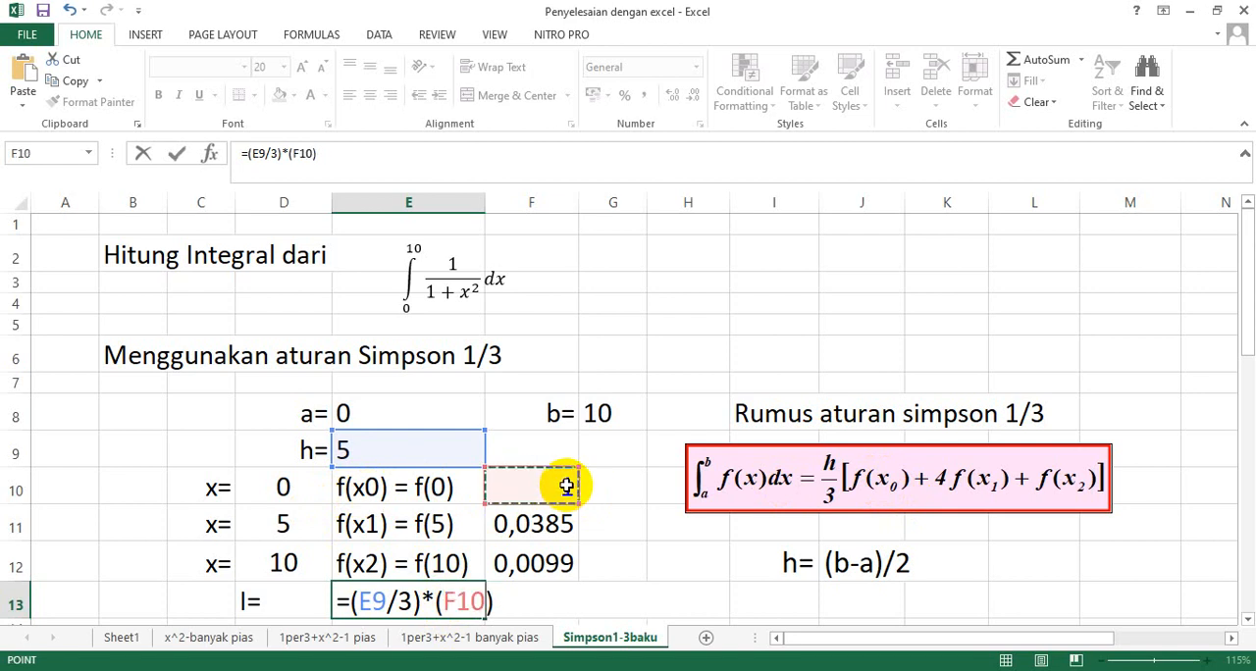
type("+")
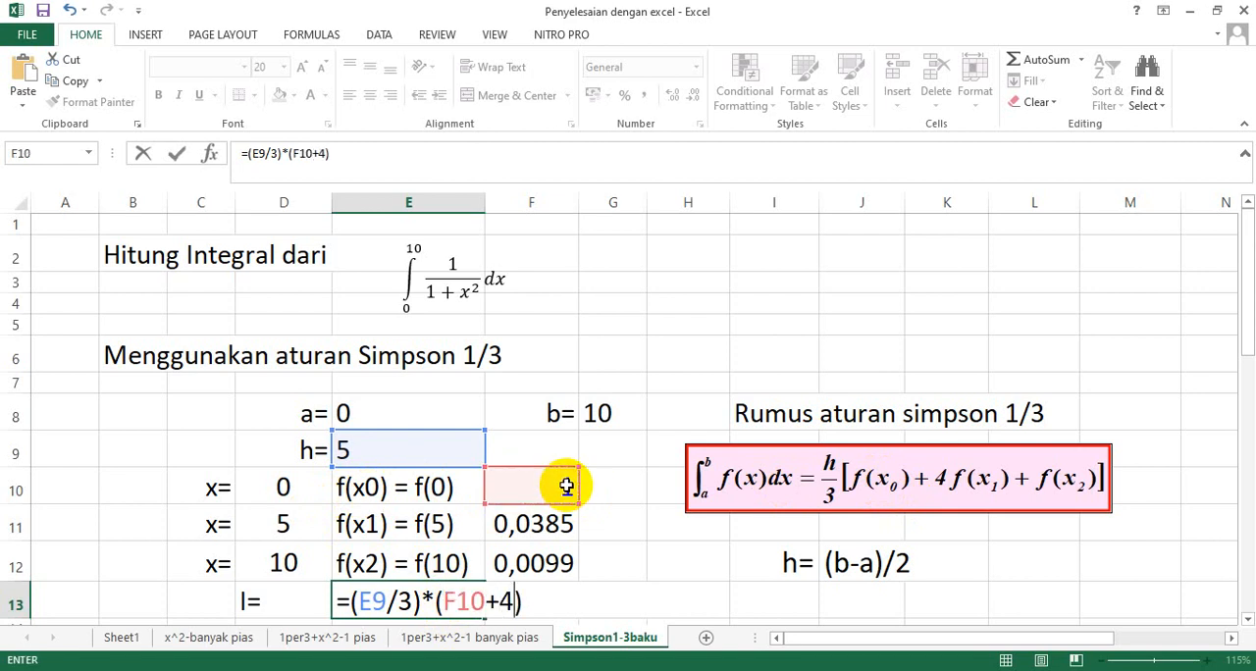
type("4*")
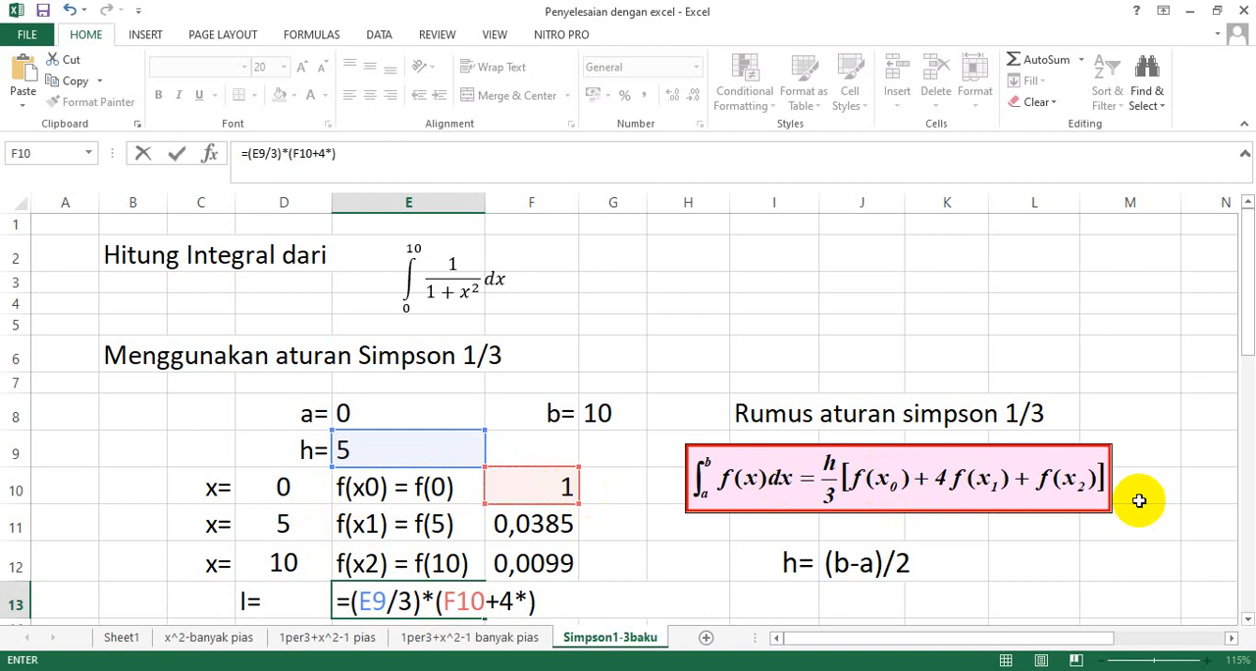
left_click(538, 525)
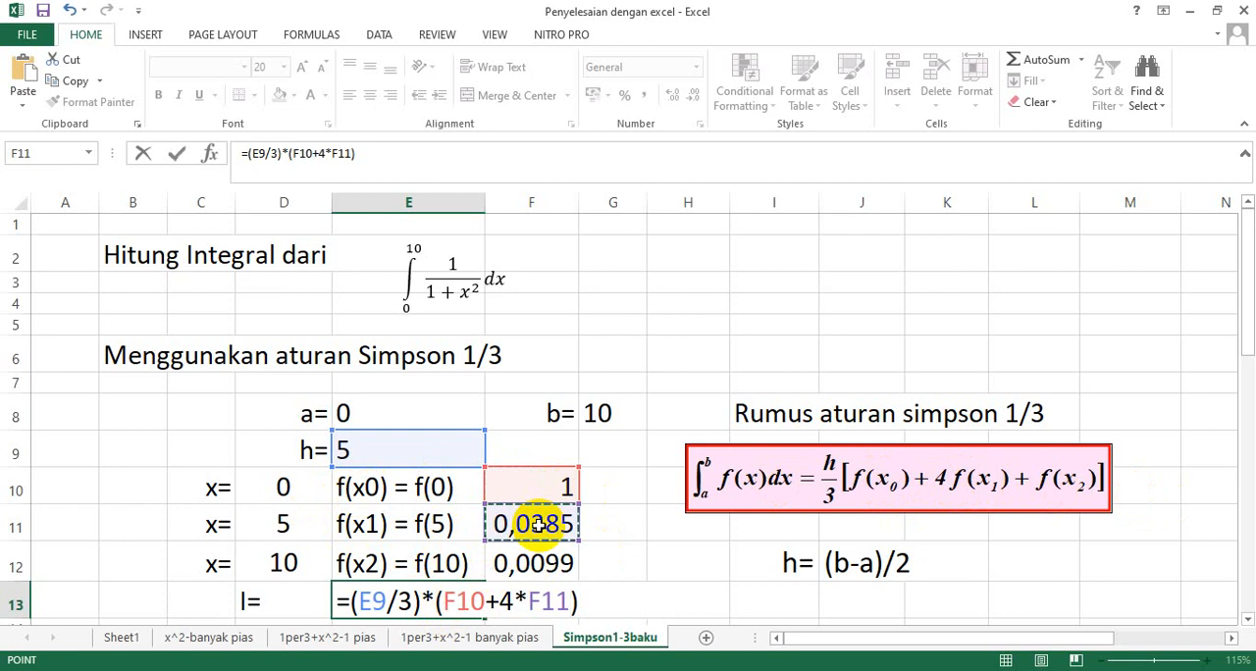
type("+")
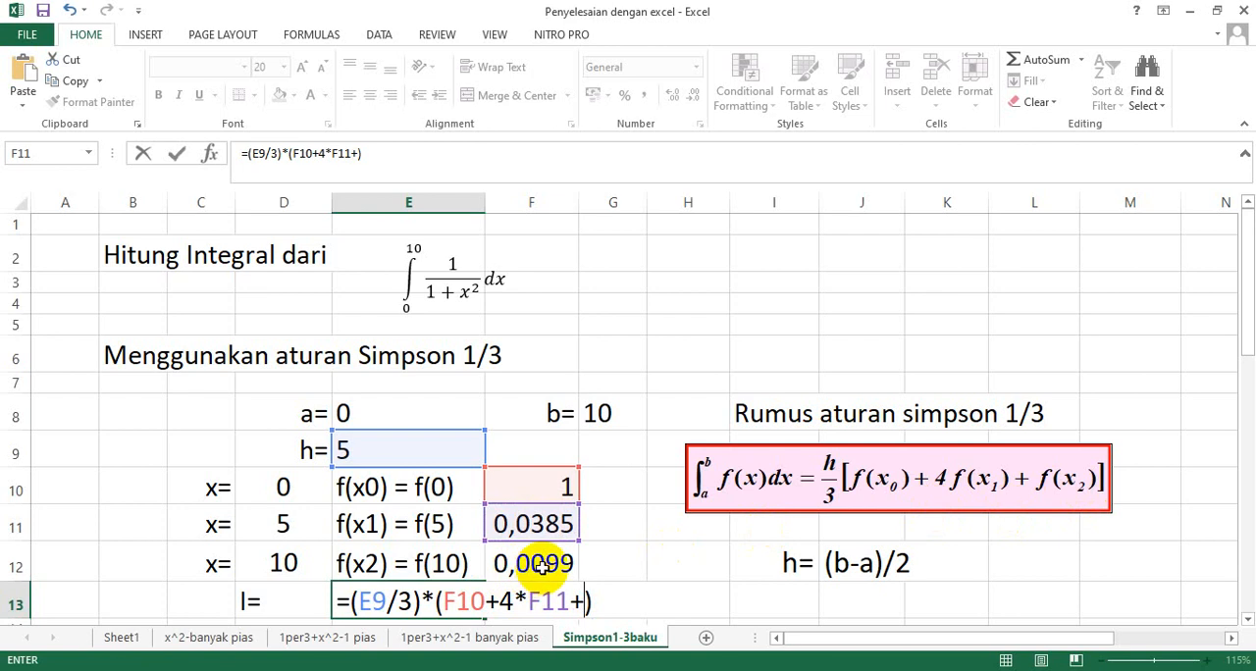
left_click(542, 566)
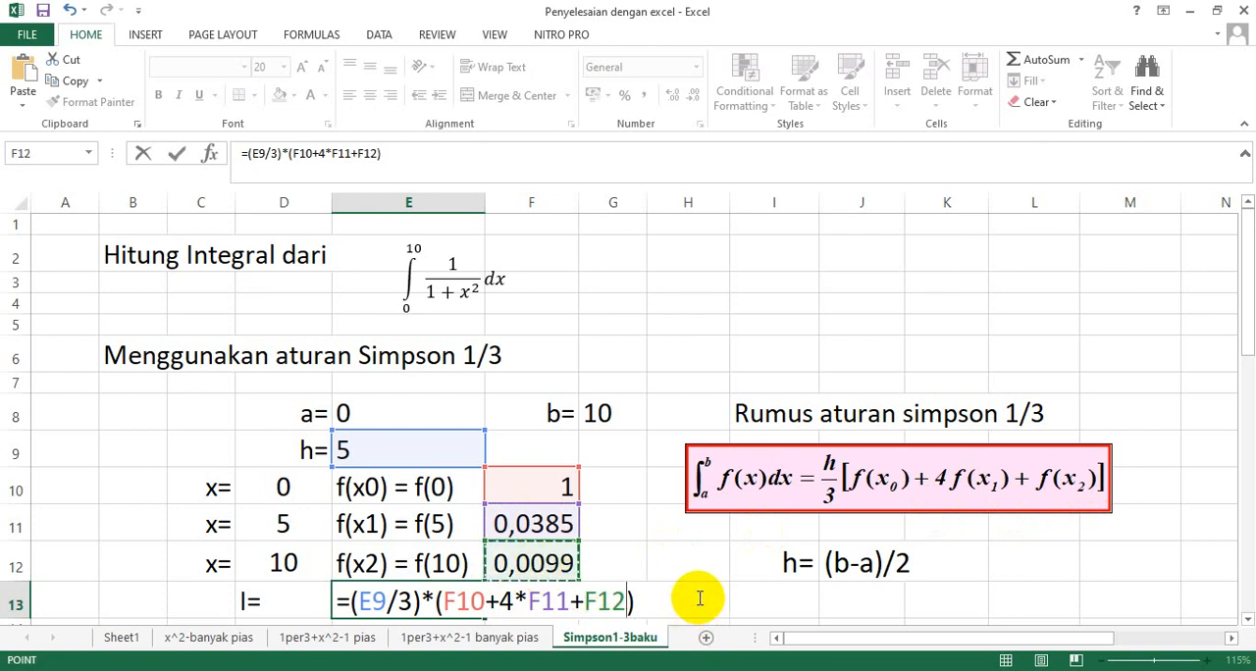
key("Return")
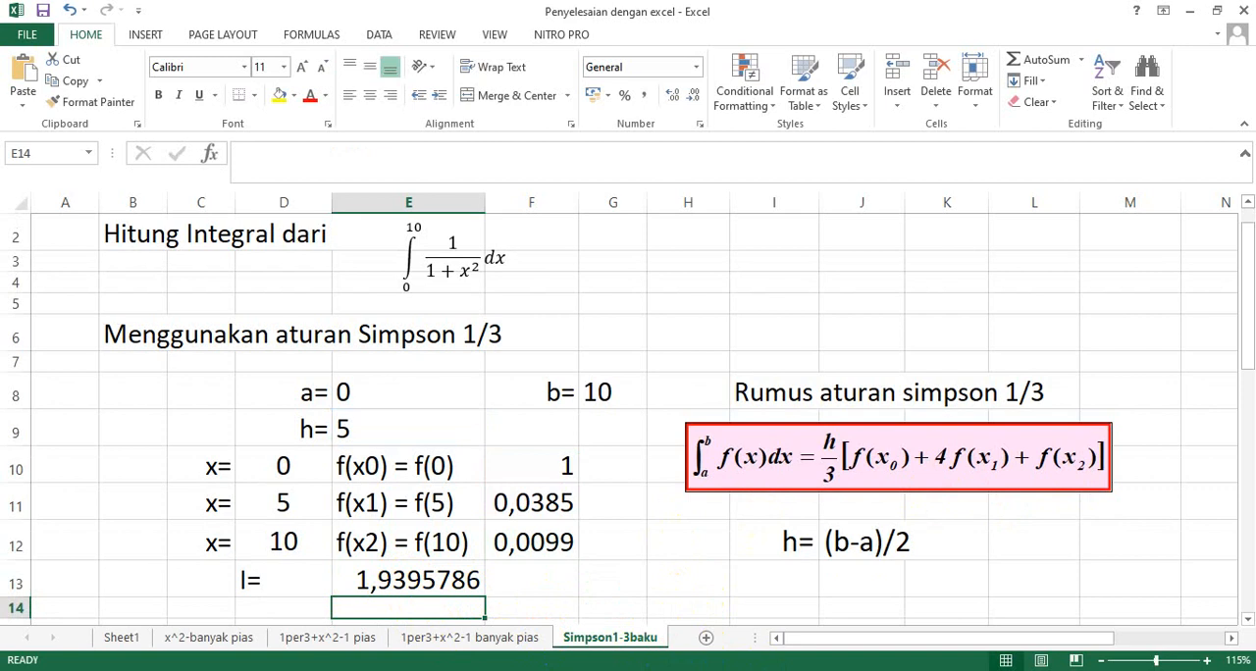
Review the integral formula in E13 and examine the n=10 section with its composite Simpson formula and x, f(x) table.
left_click(361, 581)
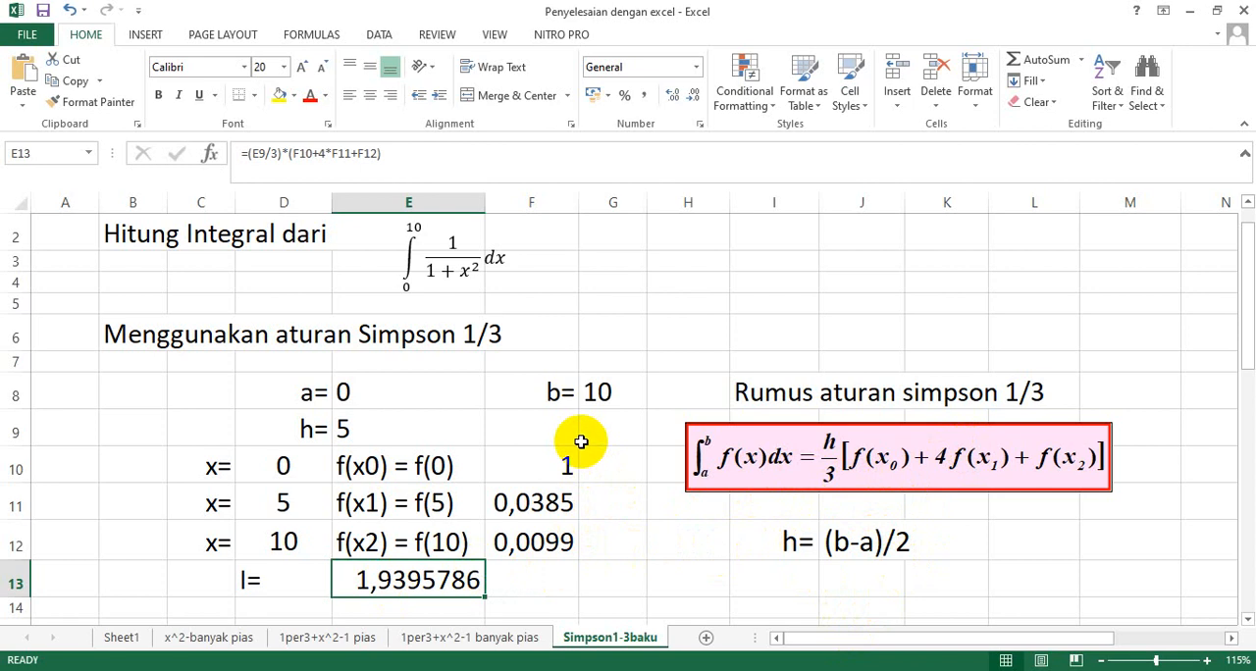
scroll(581, 443, "down", 1)
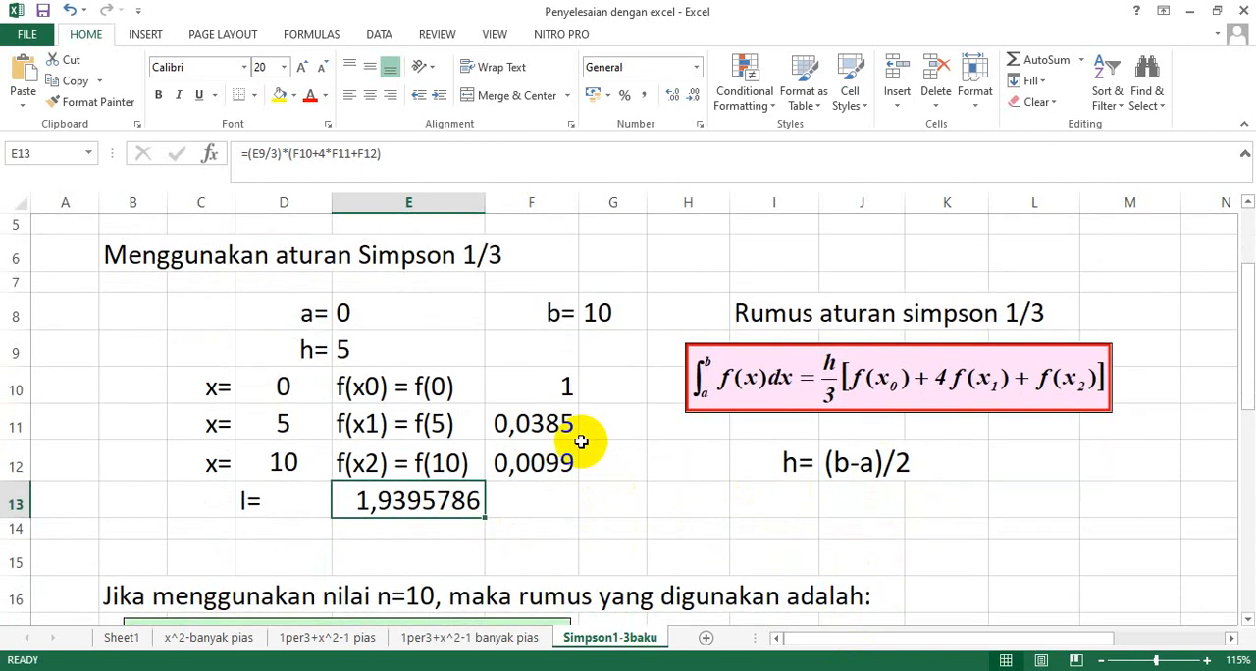
scroll(581, 443, "down", 1)
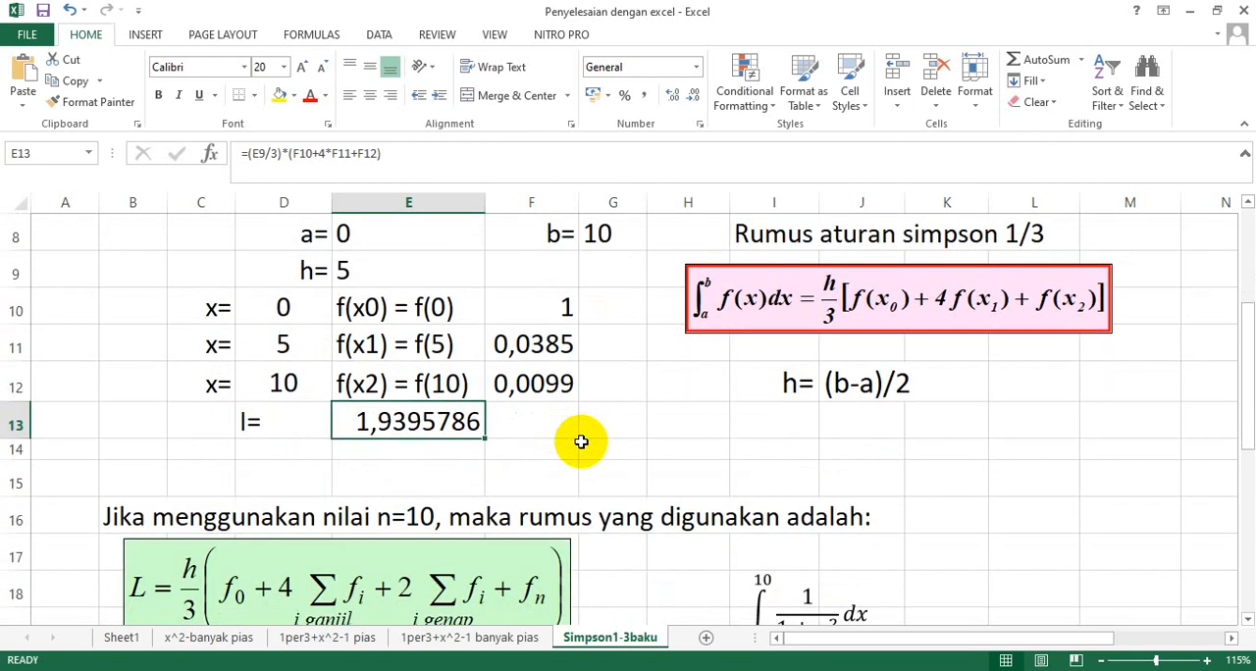
scroll(581, 443, "down", 1)
scroll(581, 443, "down", 1)
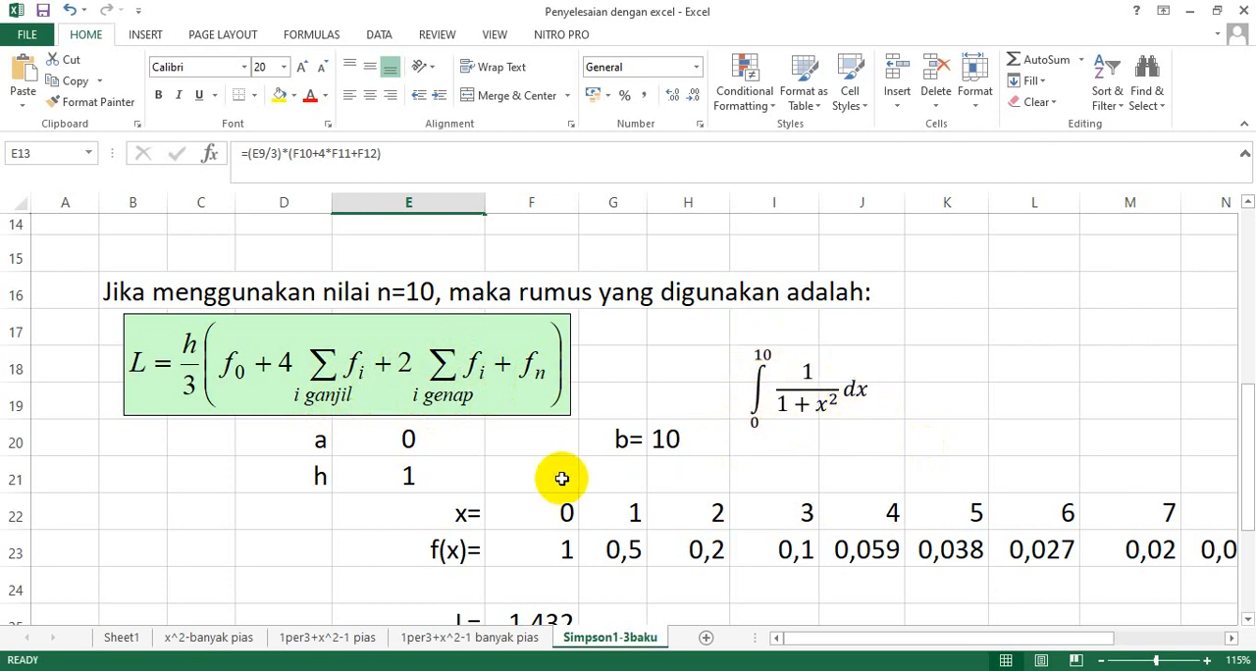
Check the limits a and b in row 20 and the interval width formula in E21 of the n=10 section.
left_click(379, 449)
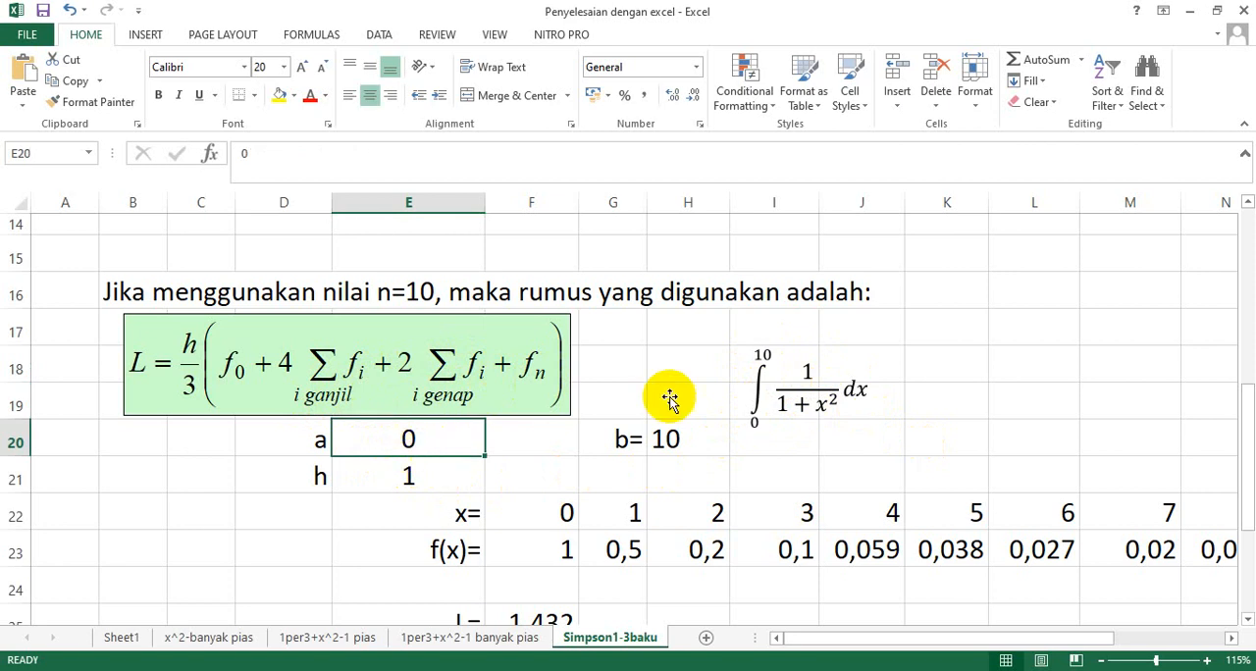
left_click(628, 441)
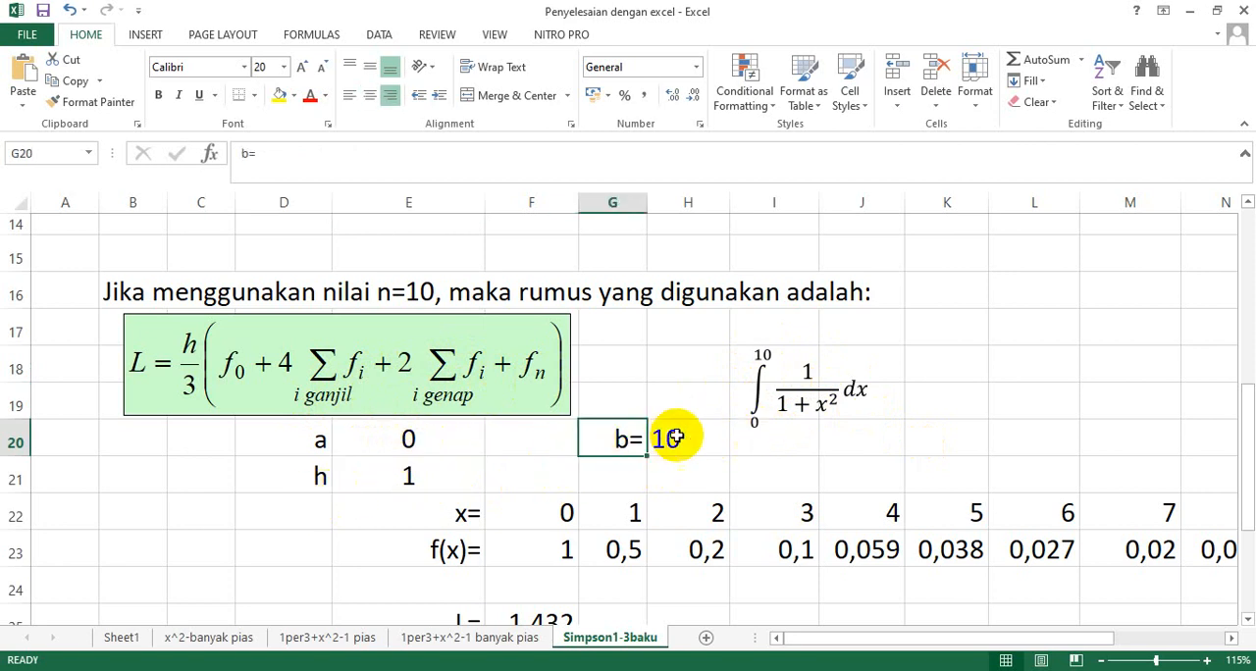
double_click(391, 477)
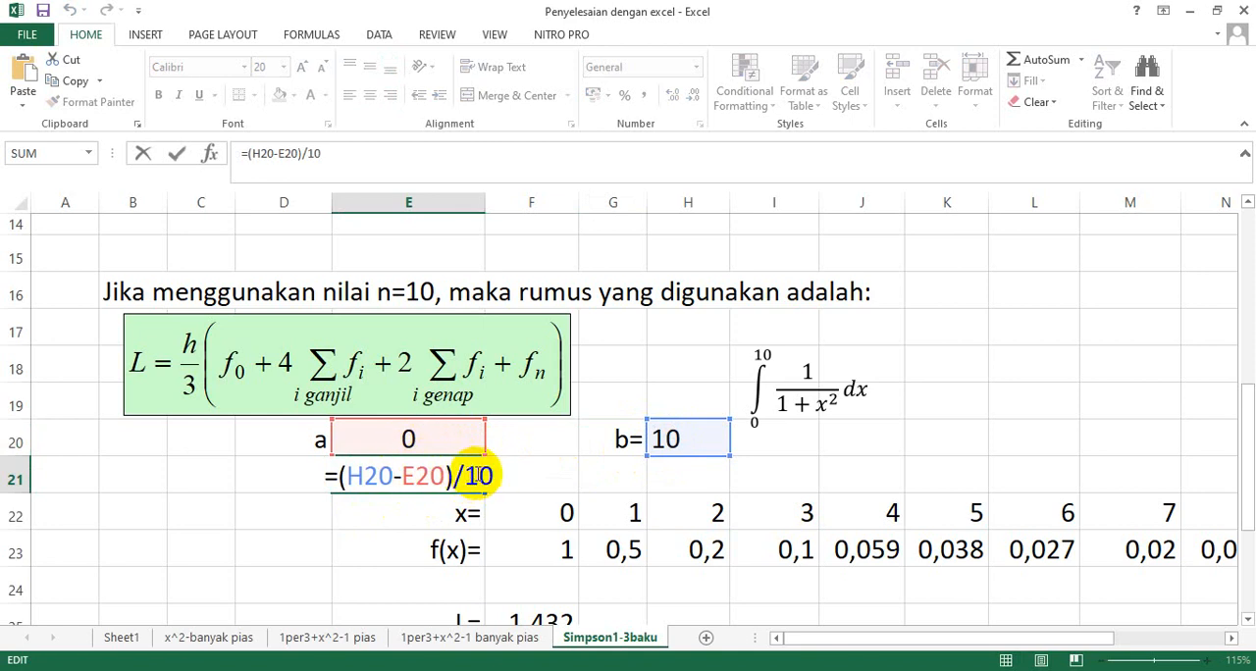
key("Return")
Change the label in D20 to a= and move the b= label and its value one column over to F20:G20.
double_click(322, 440)
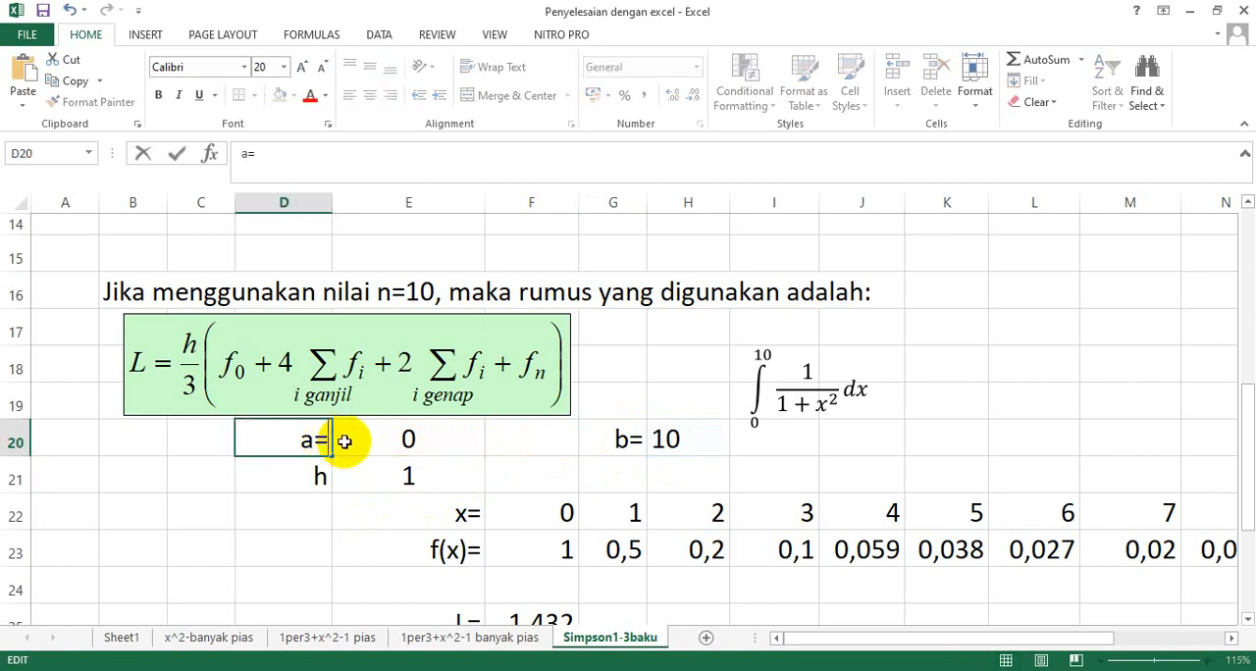
left_click(555, 444)
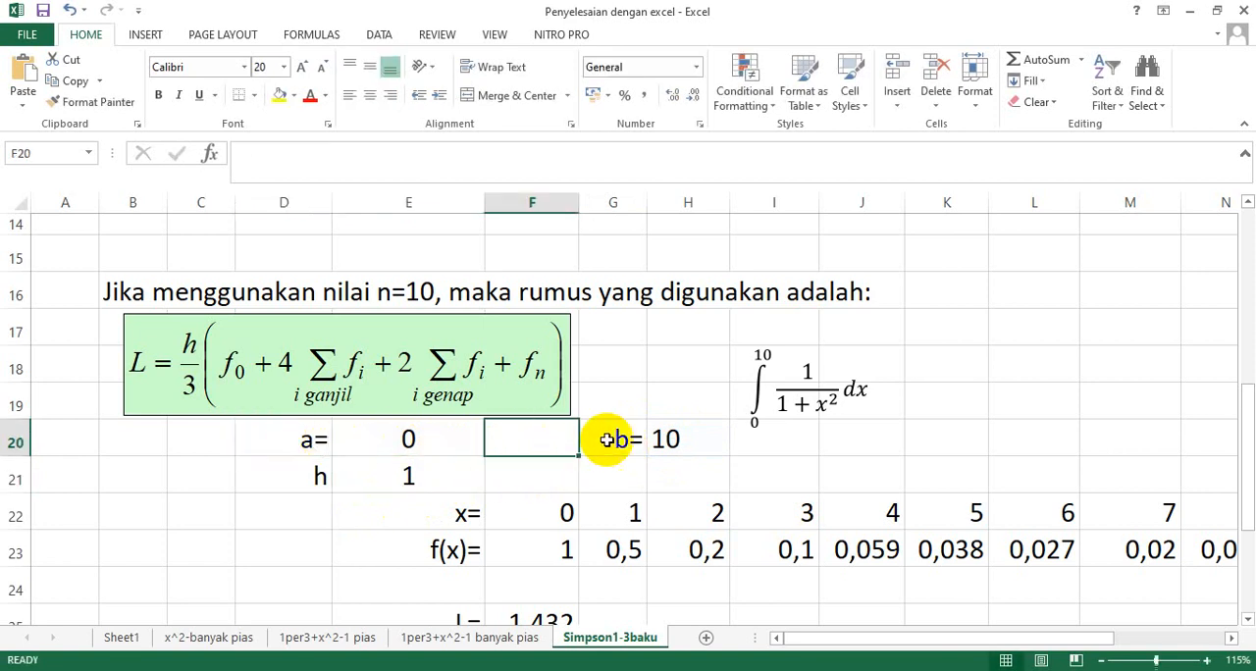
left_click(626, 452)
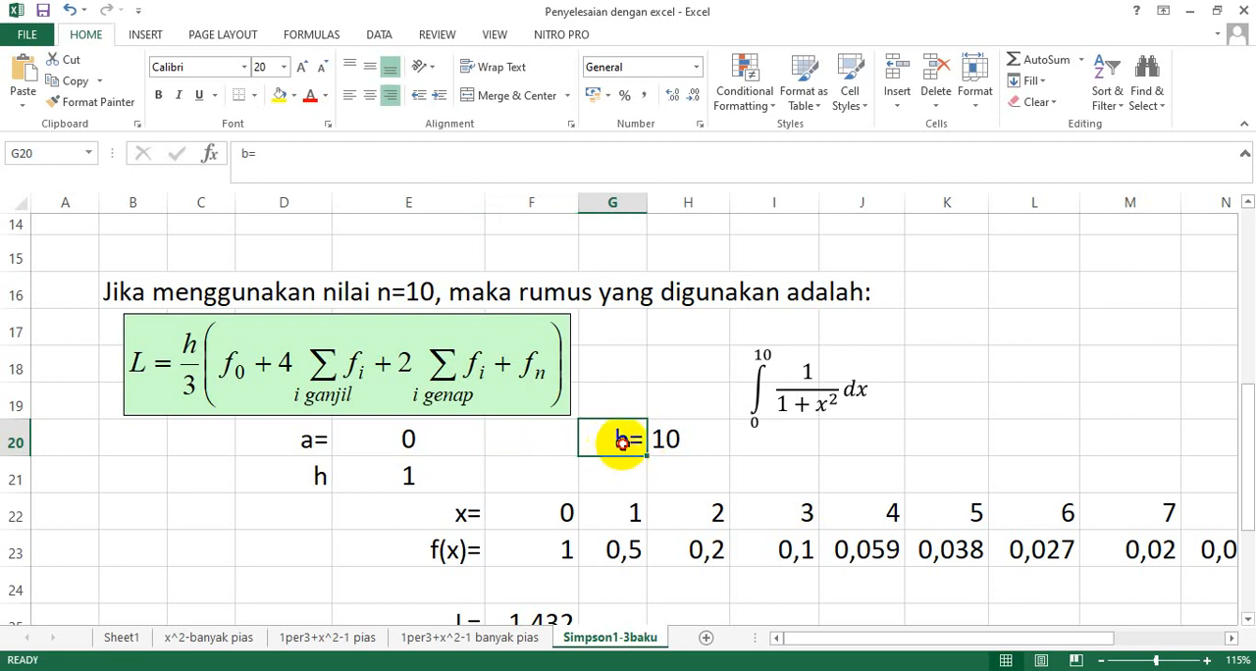
mouse_move(620, 438)
left_mouse_down()
mouse_move(652, 444)
mouse_move(579, 461)
mouse_move(613, 470)
mouse_move(603, 447)
mouse_move(619, 461)
left_mouse_up()
left_click(687, 447)
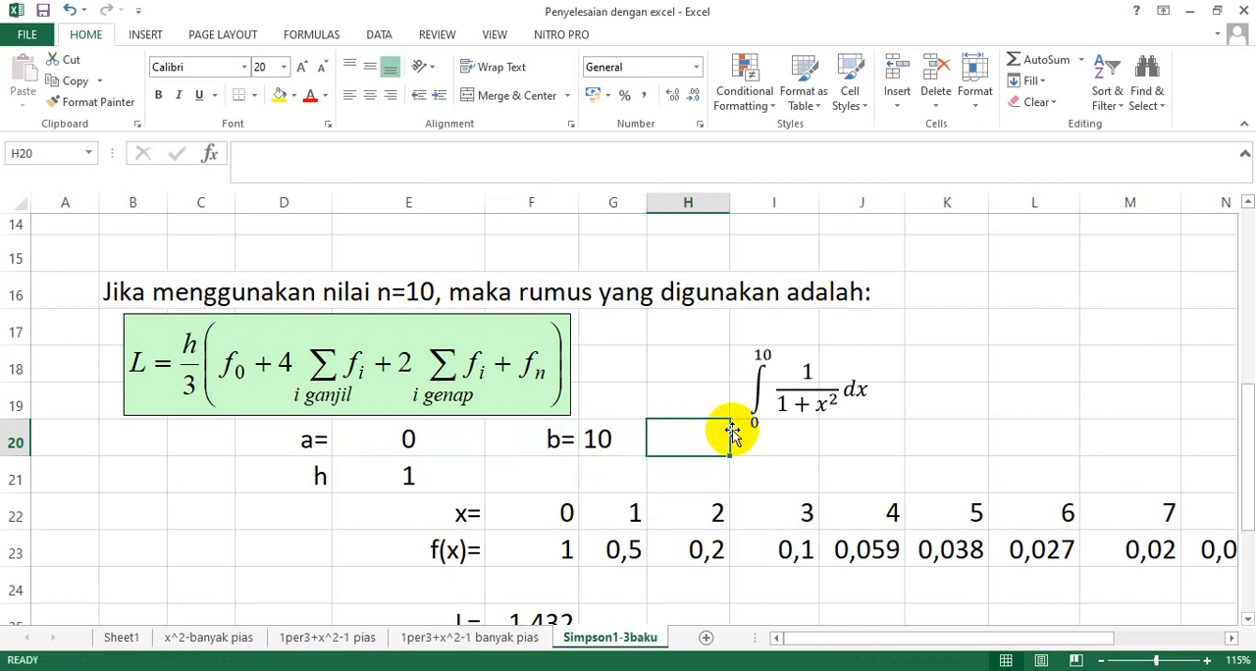
Shift the integral expression slightly up and to the left, and enter n= in H20 with the value 10 in I20.
left_click(756, 420)
left_click_drag(793, 348, 743, 330)
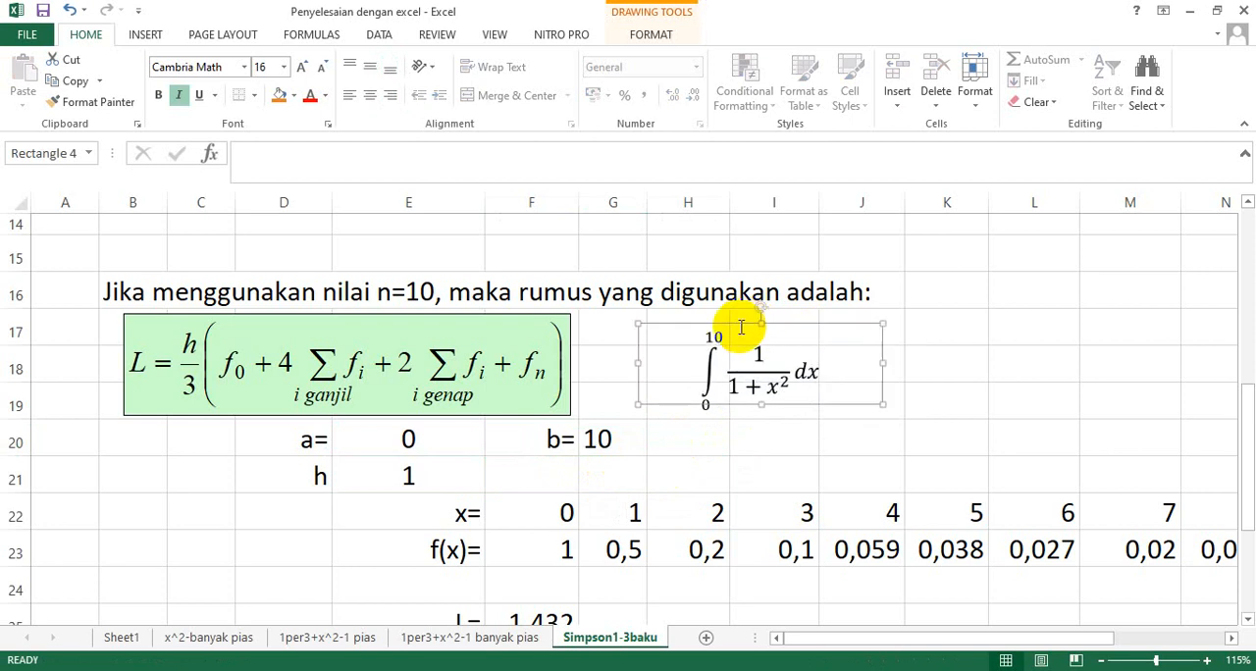
left_click(709, 447)
type("n=")
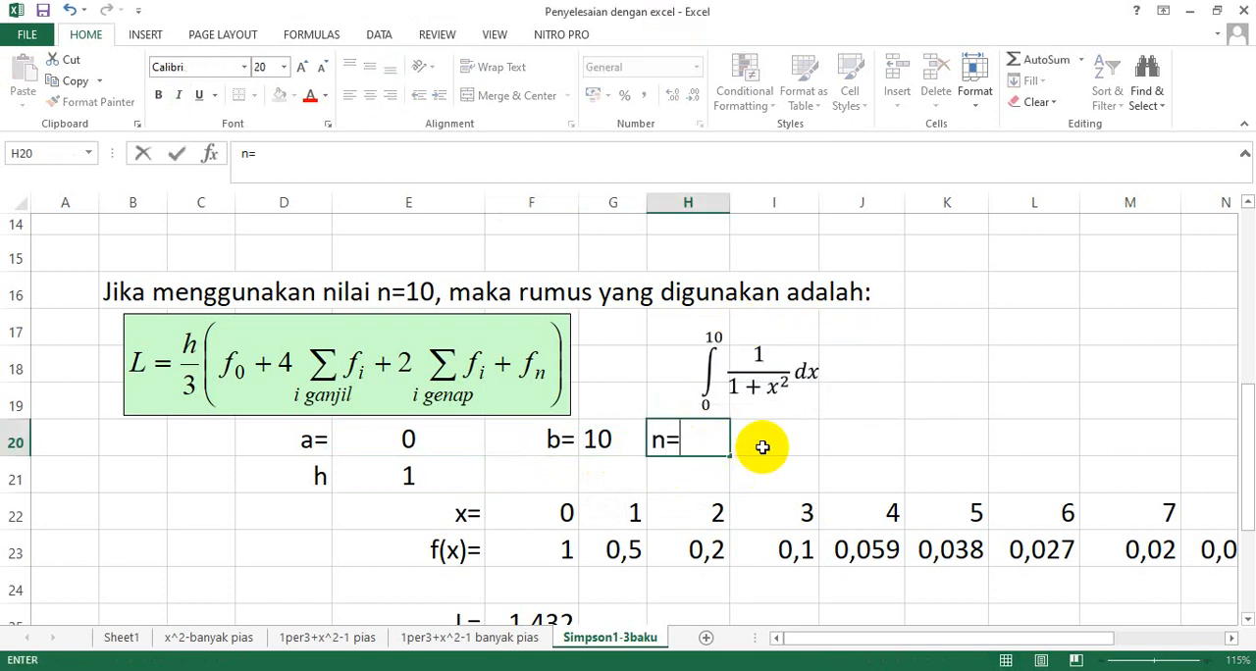
left_click(761, 440)
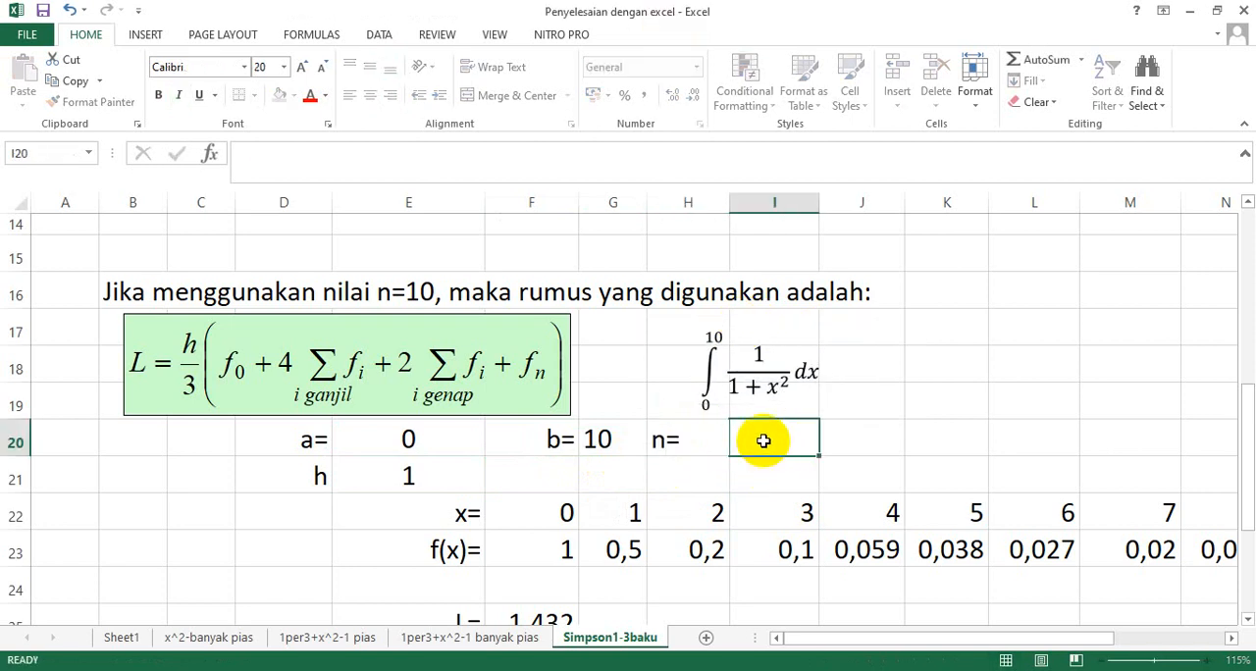
type("10")
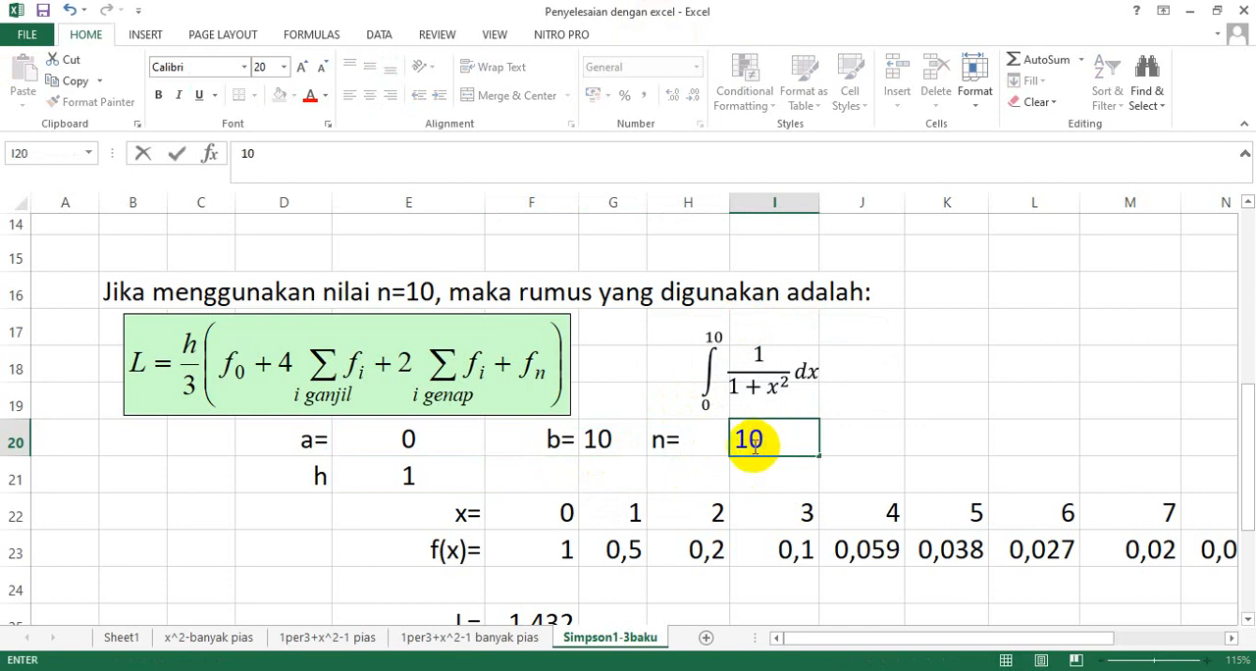
Right-align the n= label in H20 and left-align its value in I20.
left_click(695, 438)
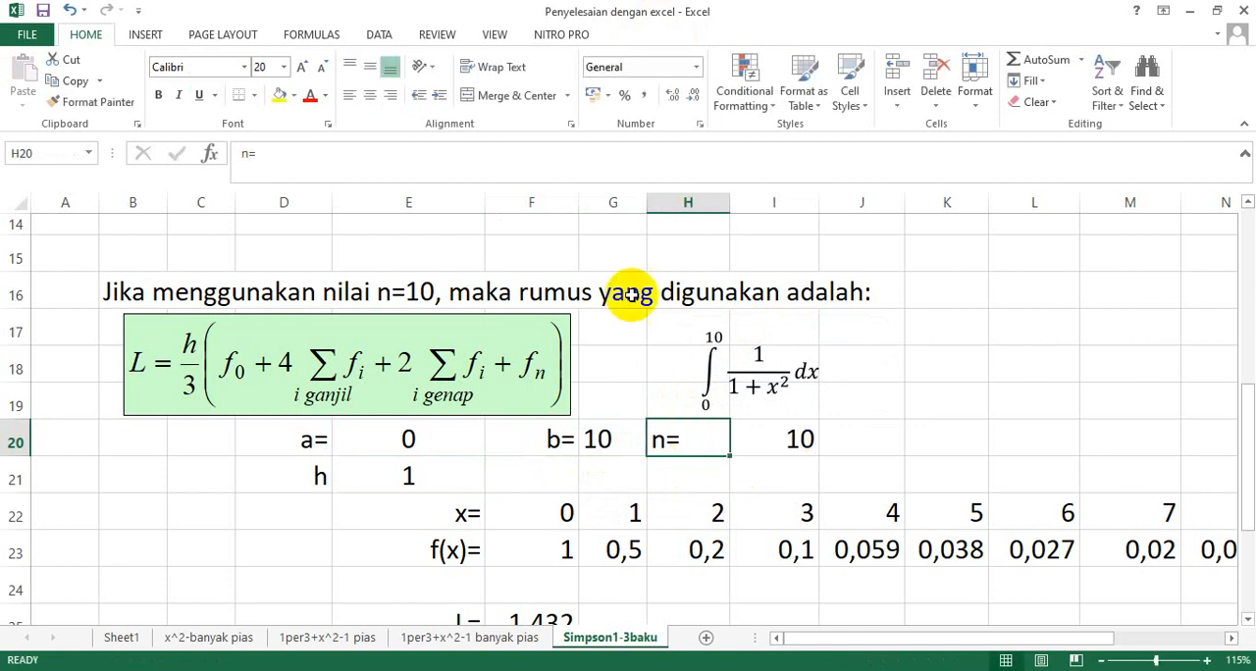
left_click(389, 97)
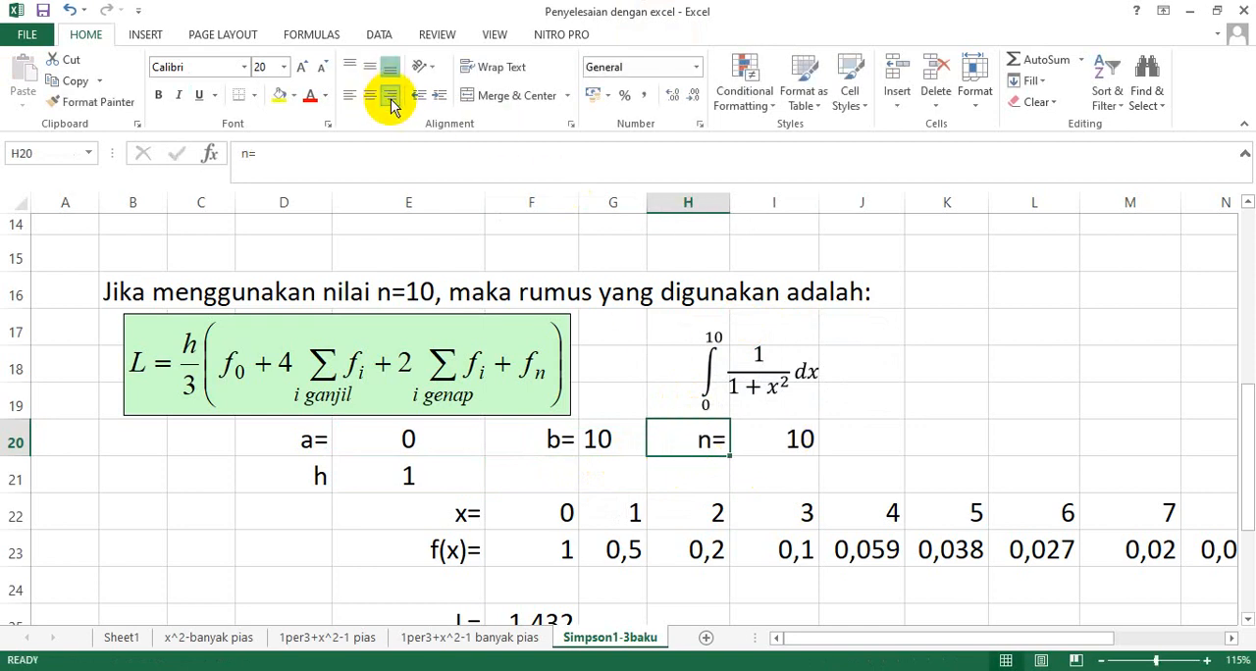
left_click(763, 439)
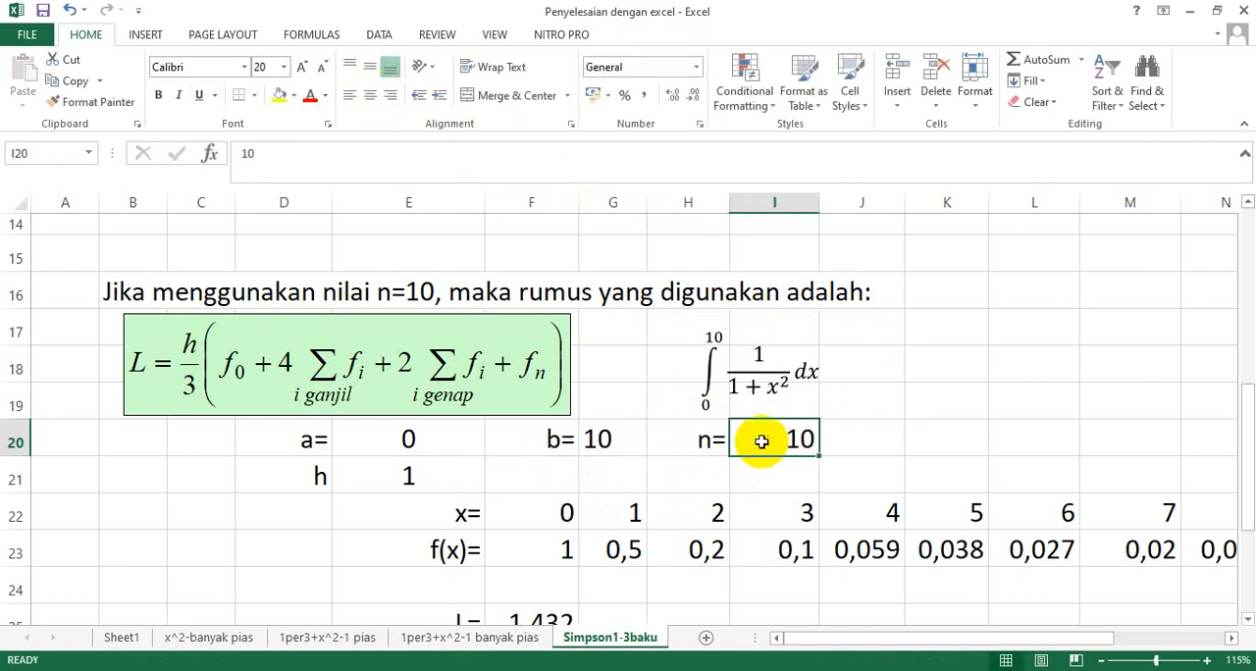
left_click(349, 97)
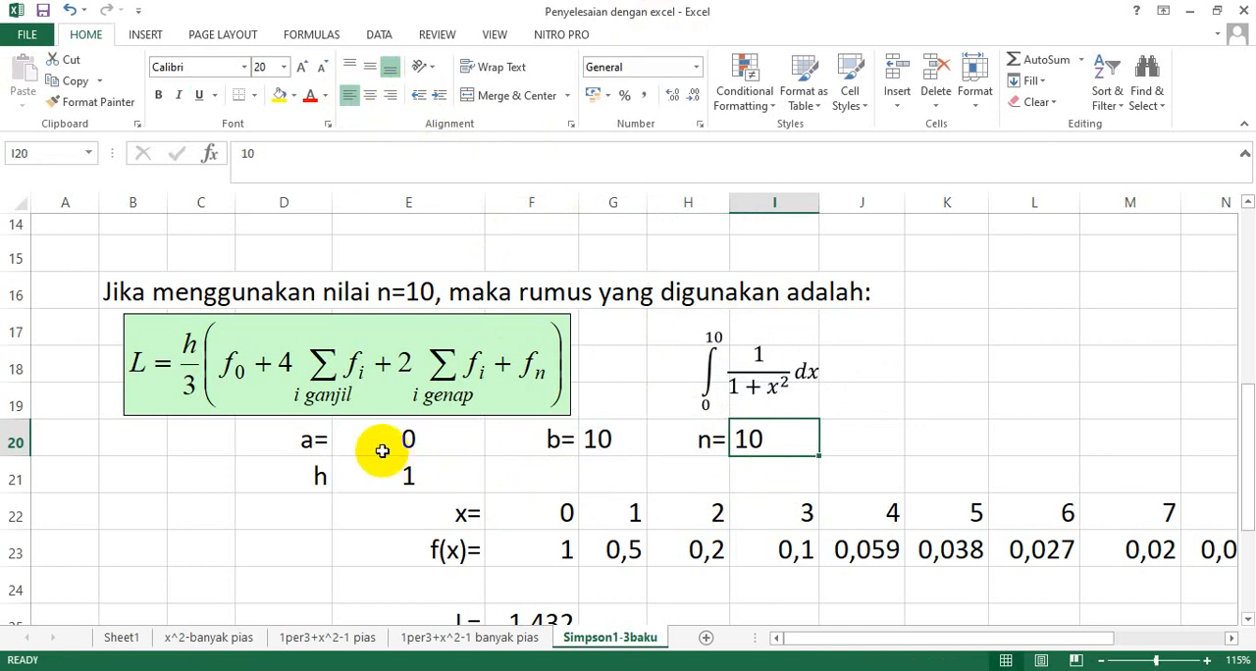
Change the label in D21 to h=.
left_click(322, 475)
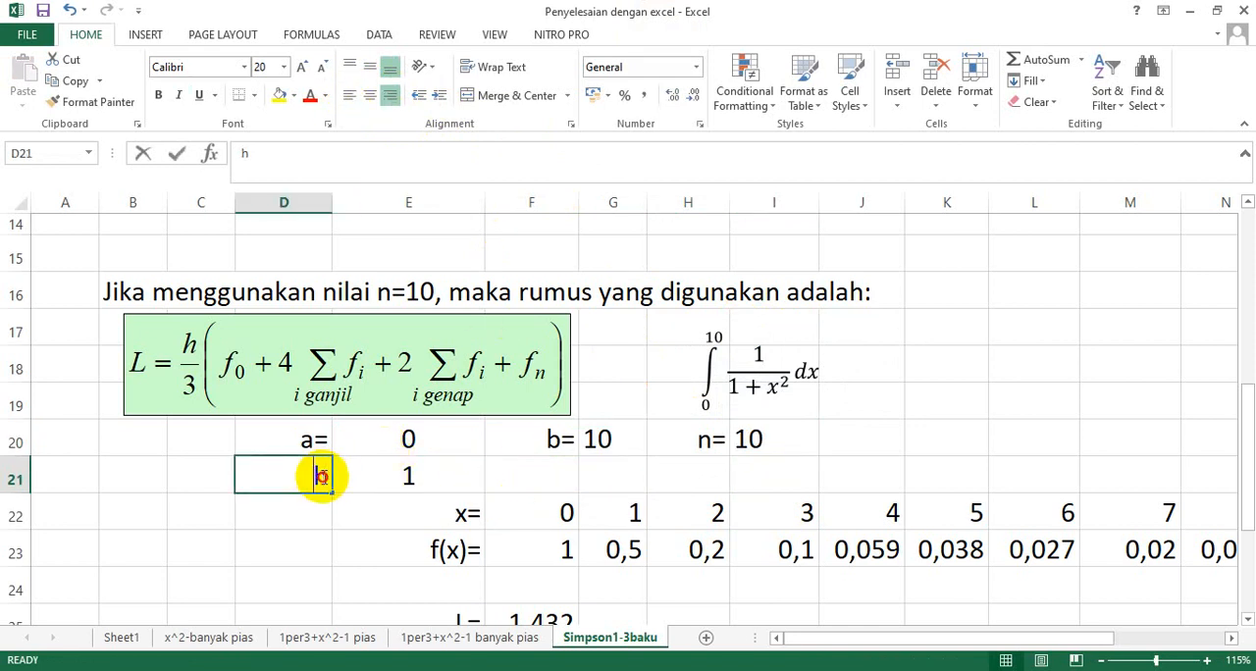
double_click(322, 476)
type("=")
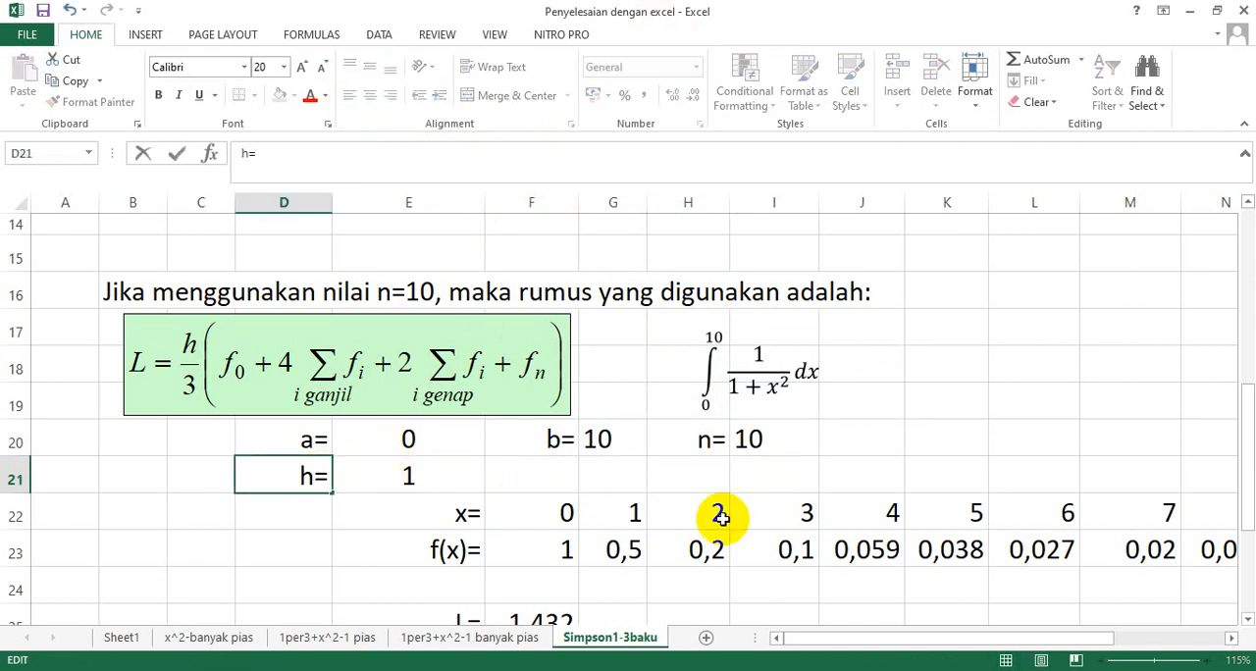
left_click(410, 473)
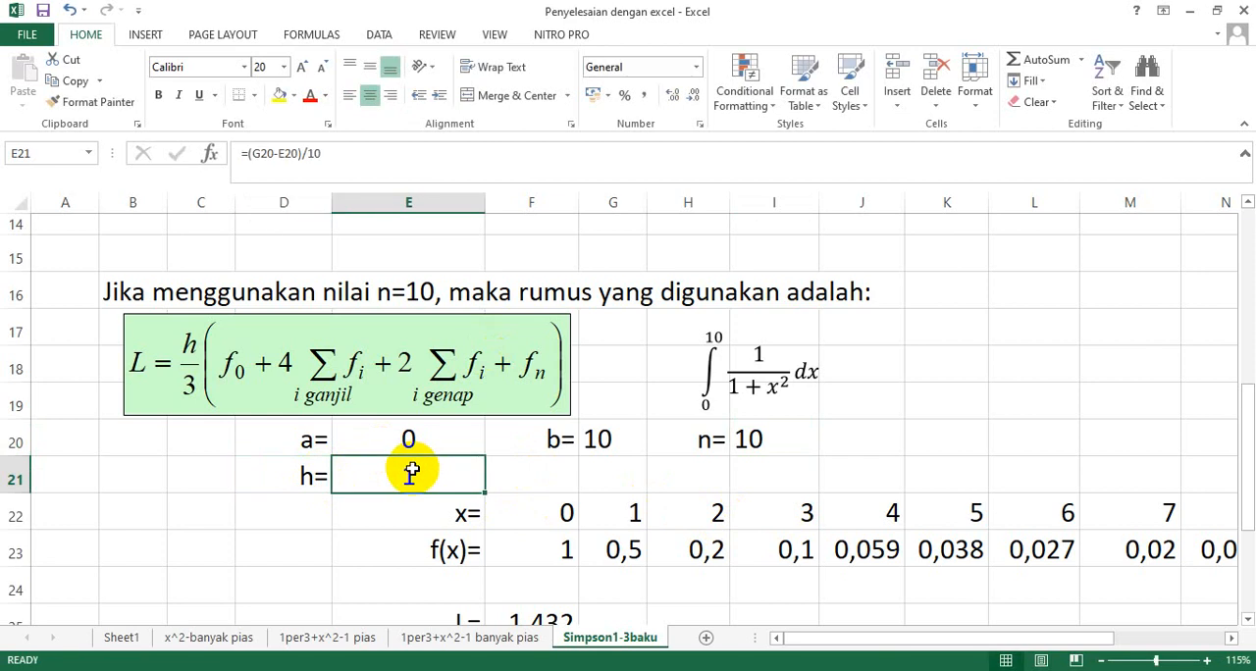
type("=")
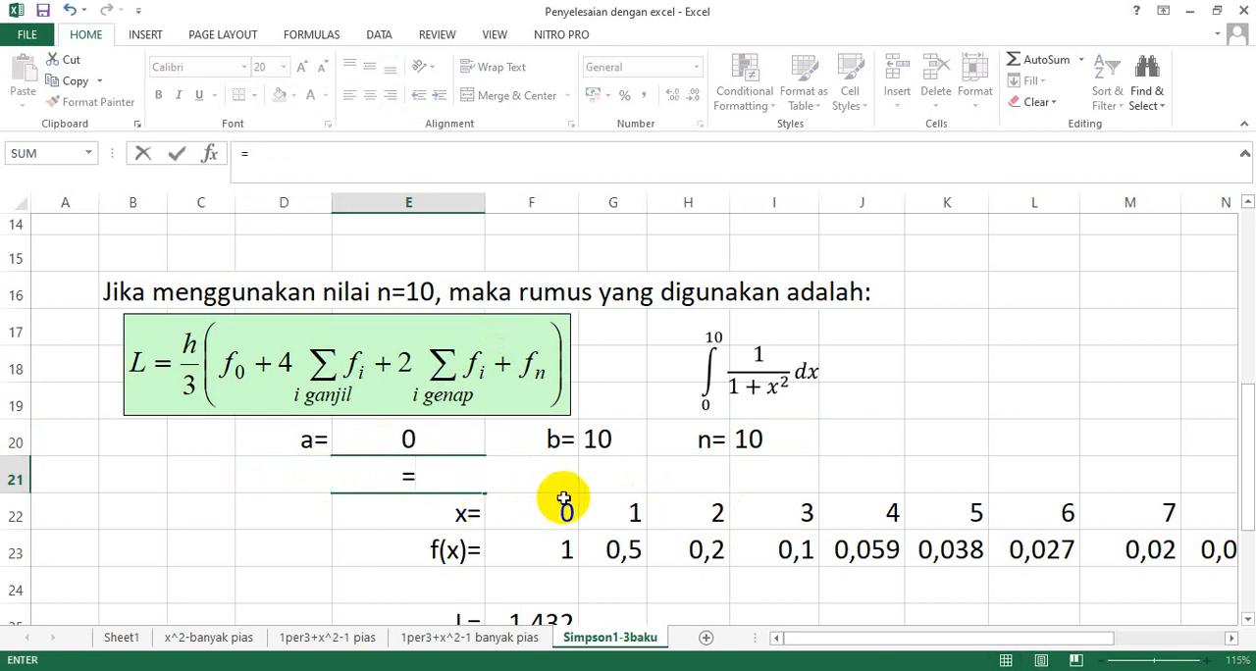
key("Escape")
Copy the formula text h= (b-a)/2 from I12:K12 to the n=10 section, starting at B21.
scroll(580, 507, "up", 3)
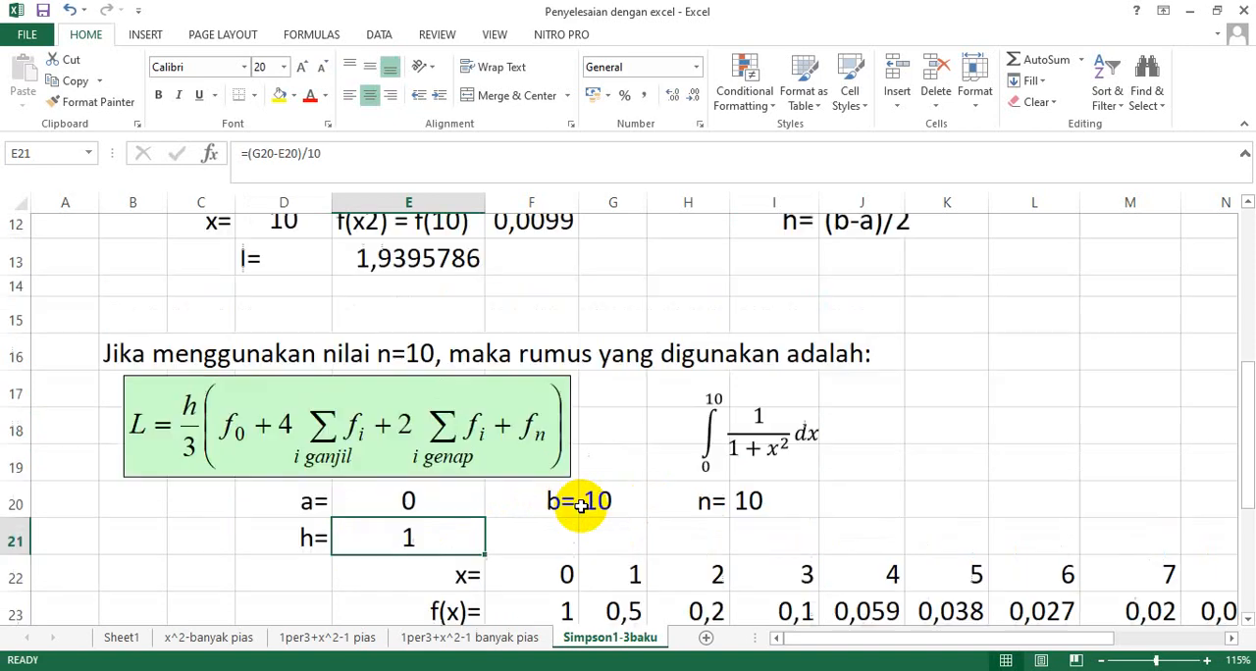
left_click_drag(775, 462, 913, 468)
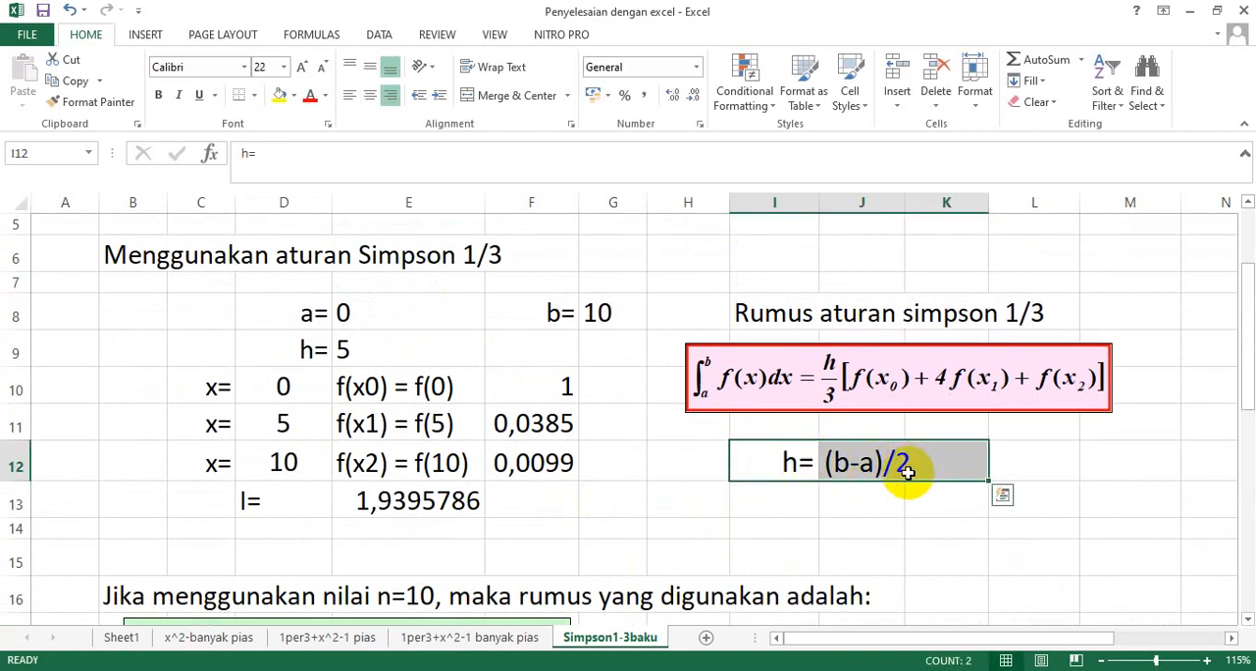
key("ctrl+c")
scroll(877, 539, "down", 3)
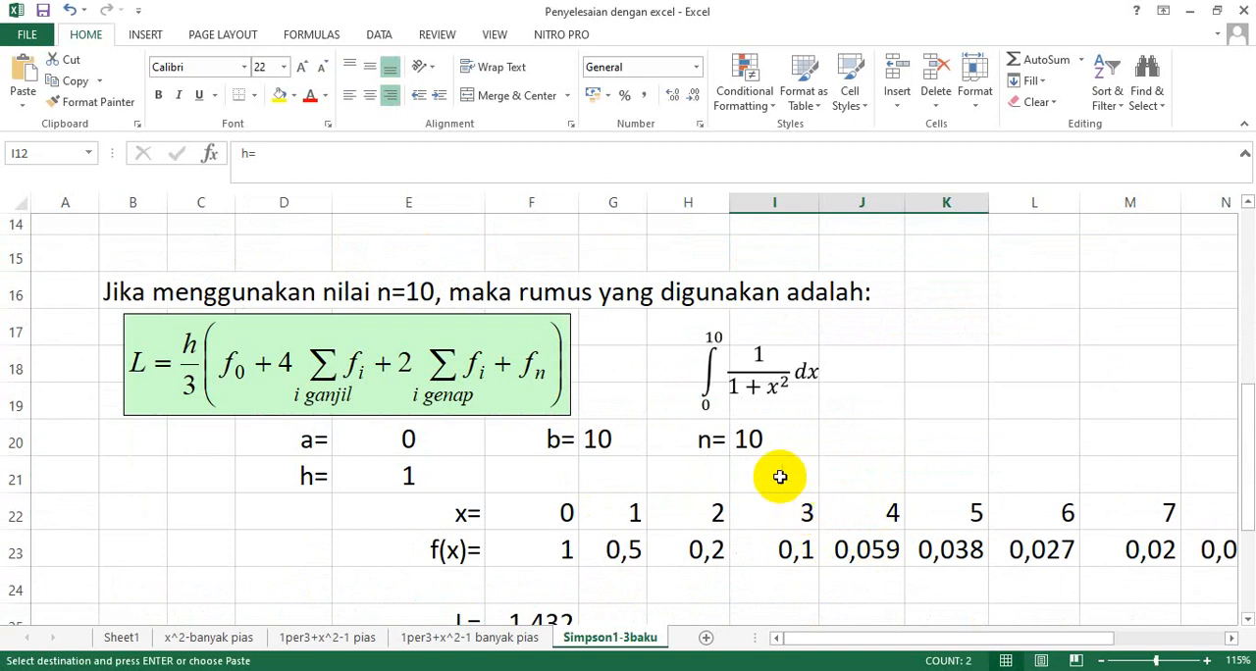
left_click(125, 476)
key("ctrl+v")
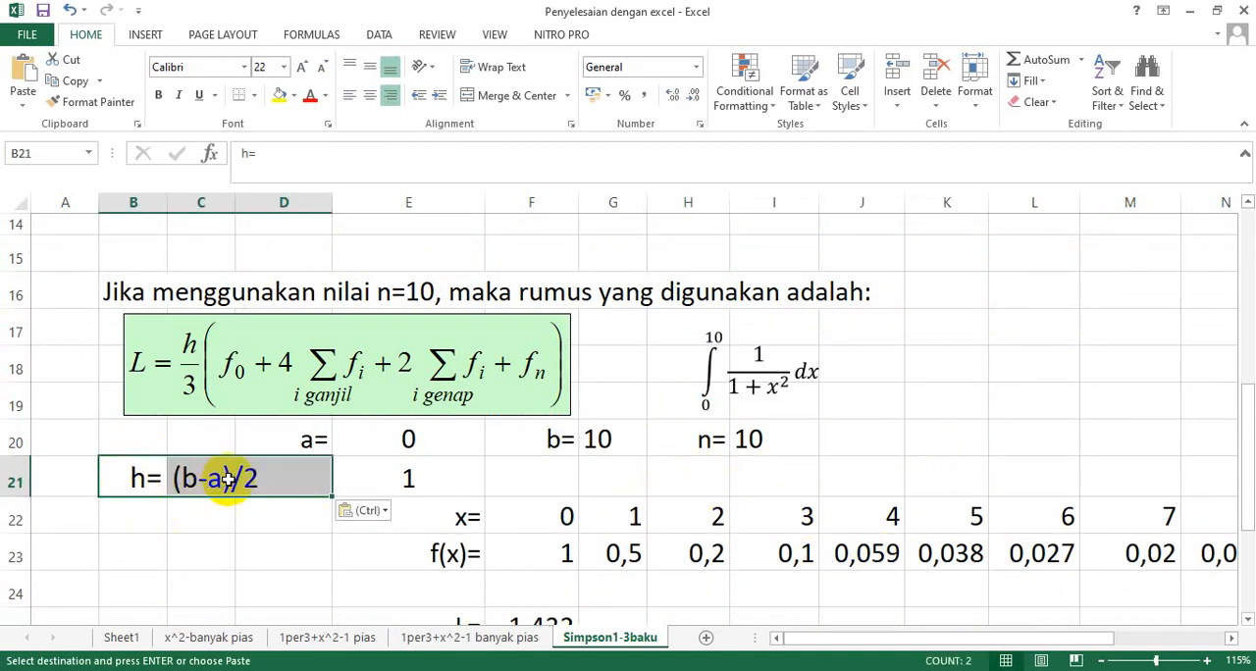
Change the formula text in C21 to (b-a)/n.
left_click(137, 476)
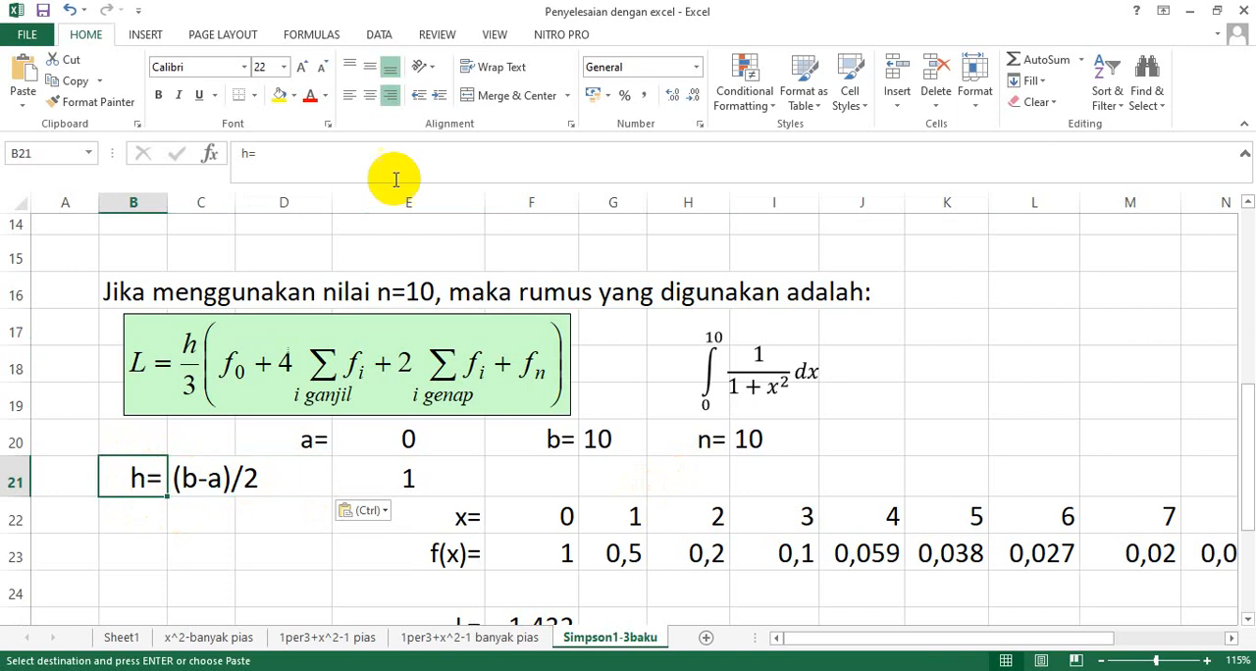
left_click(181, 478)
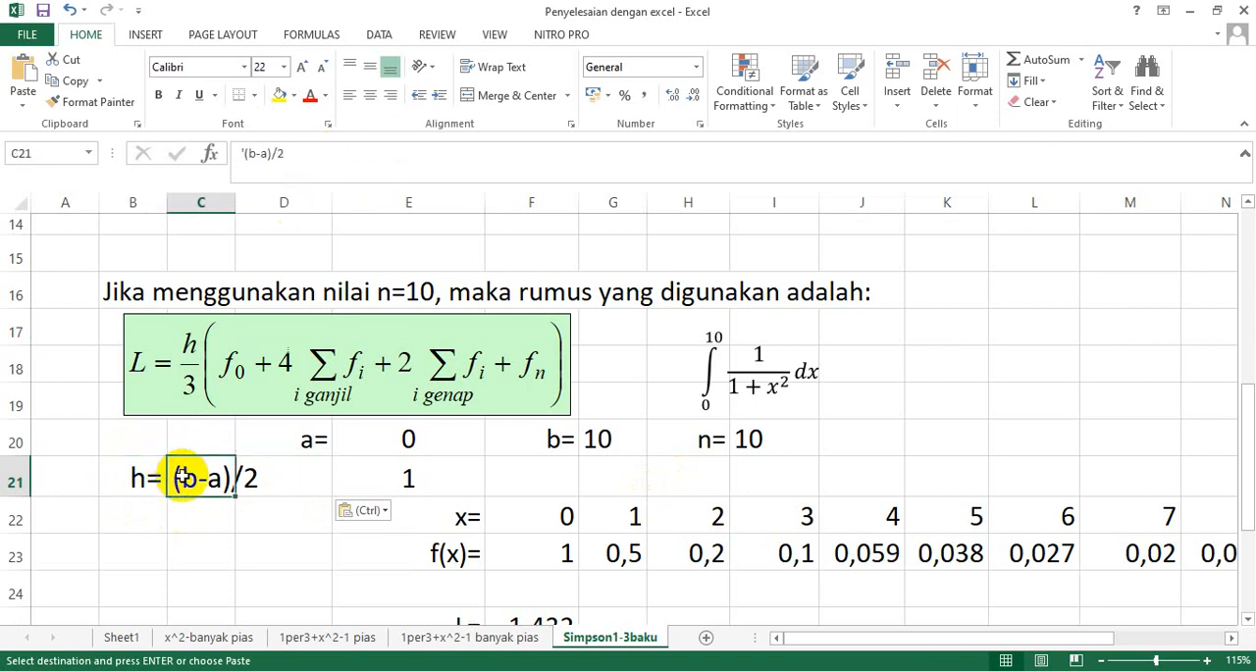
double_click(235, 478)
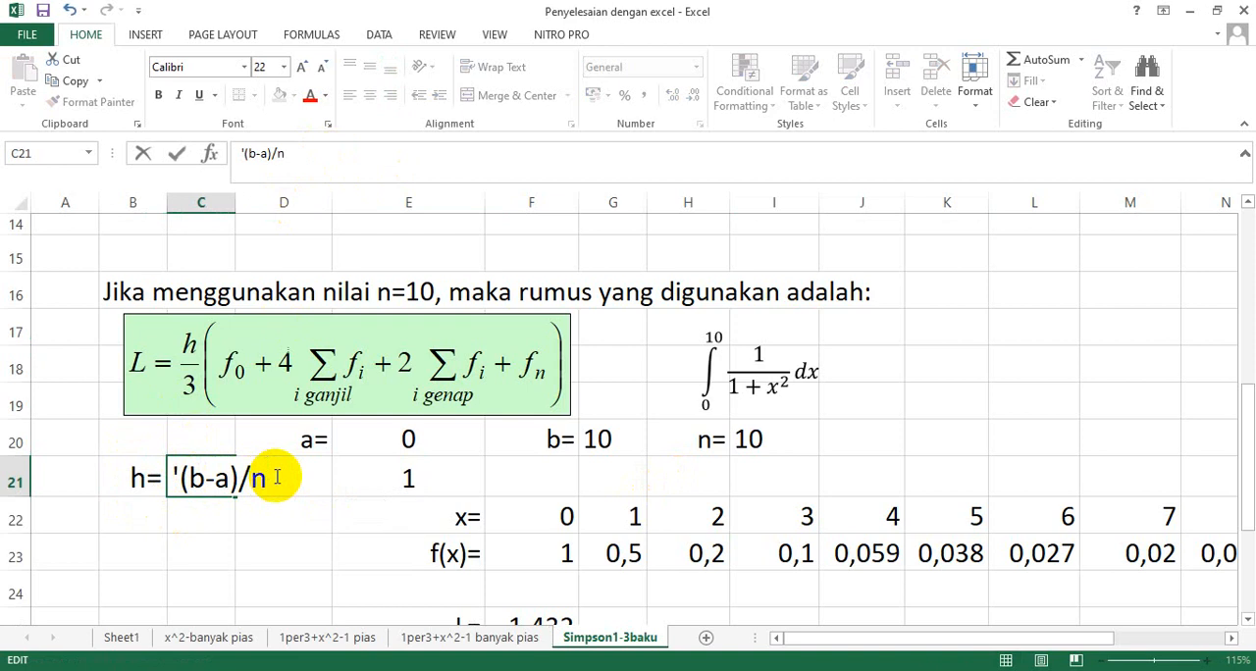
key("Return")
Move the calculated h value from E21 to F21 and enter the label h= in E21.
left_click(346, 476)
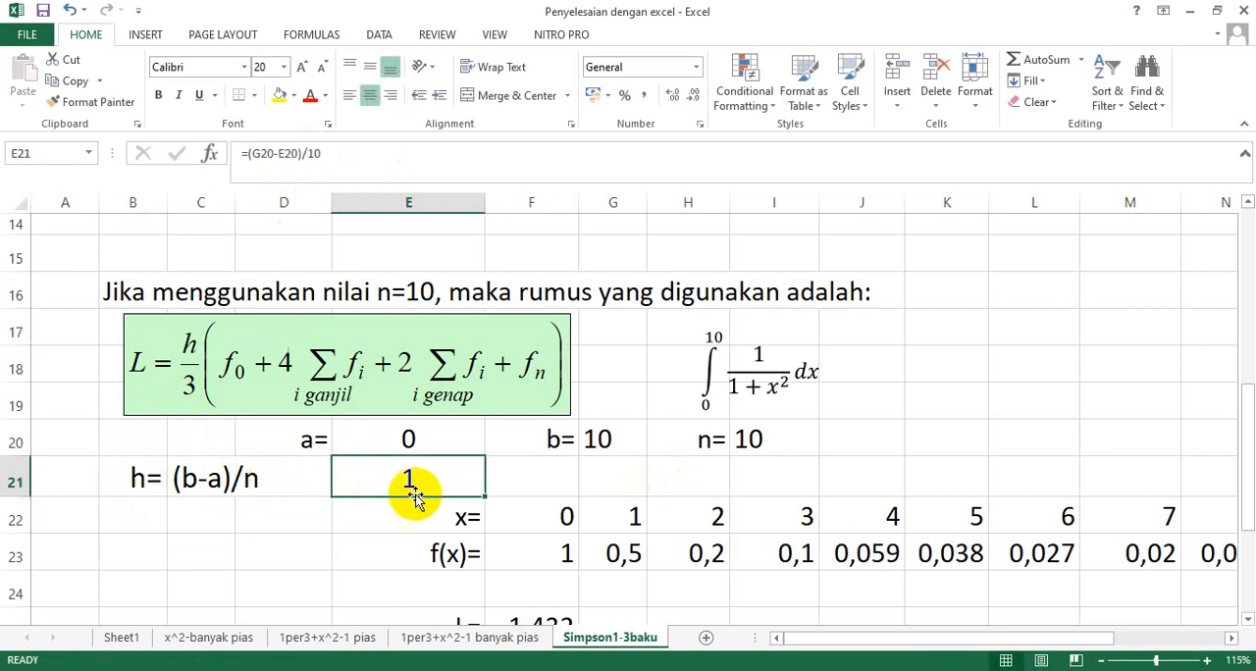
left_click_drag(308, 478, 503, 487)
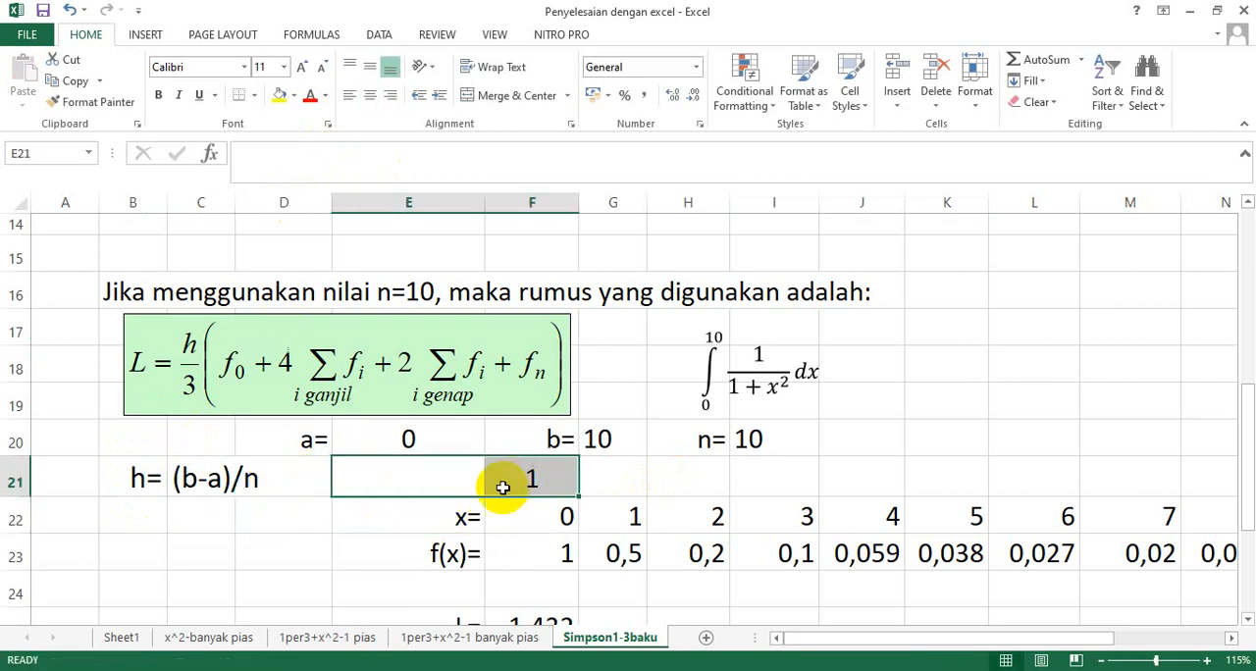
left_click(434, 479)
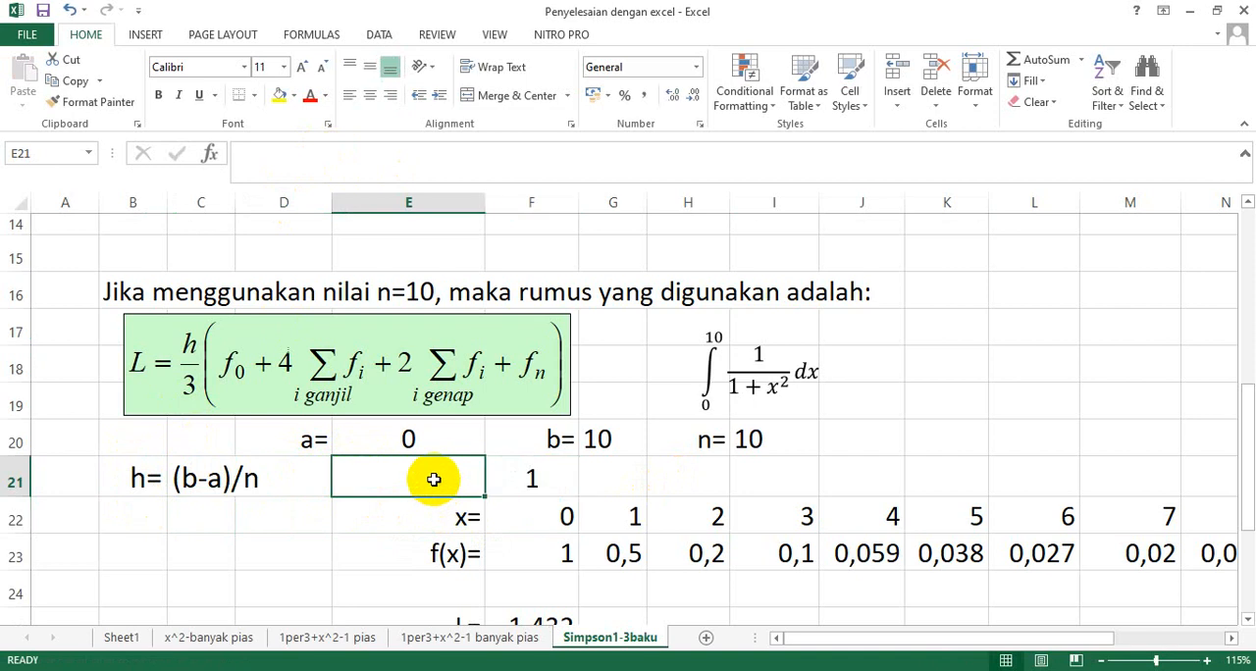
left_click(179, 477)
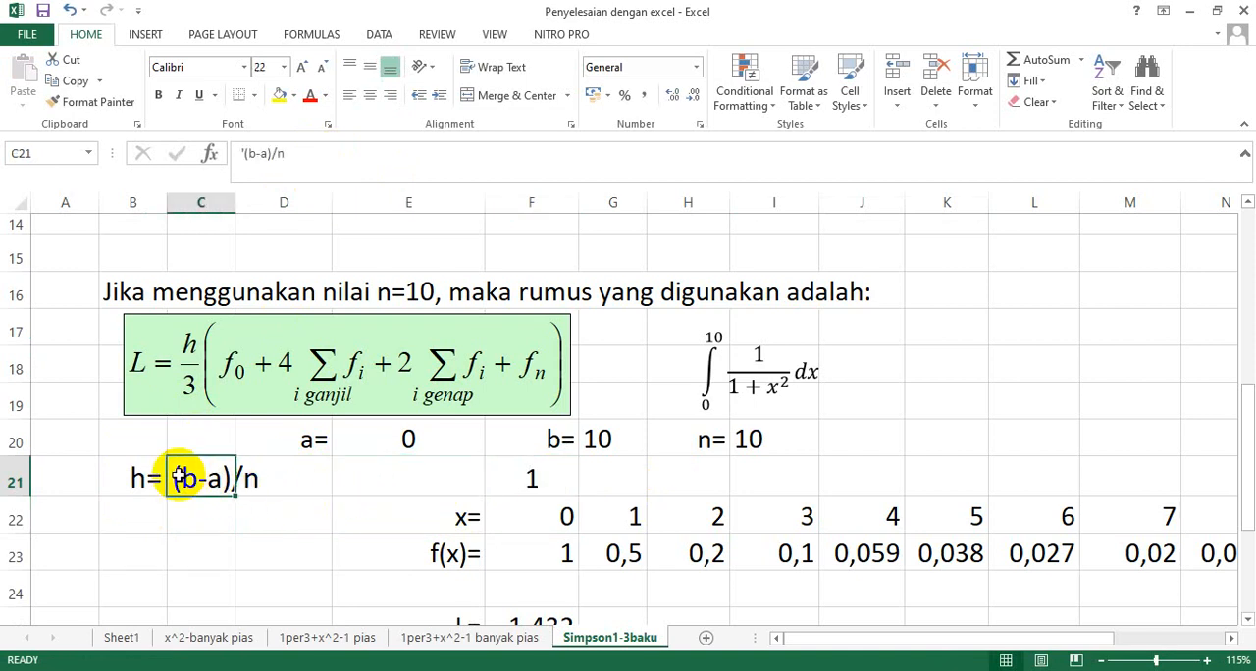
left_click(461, 483)
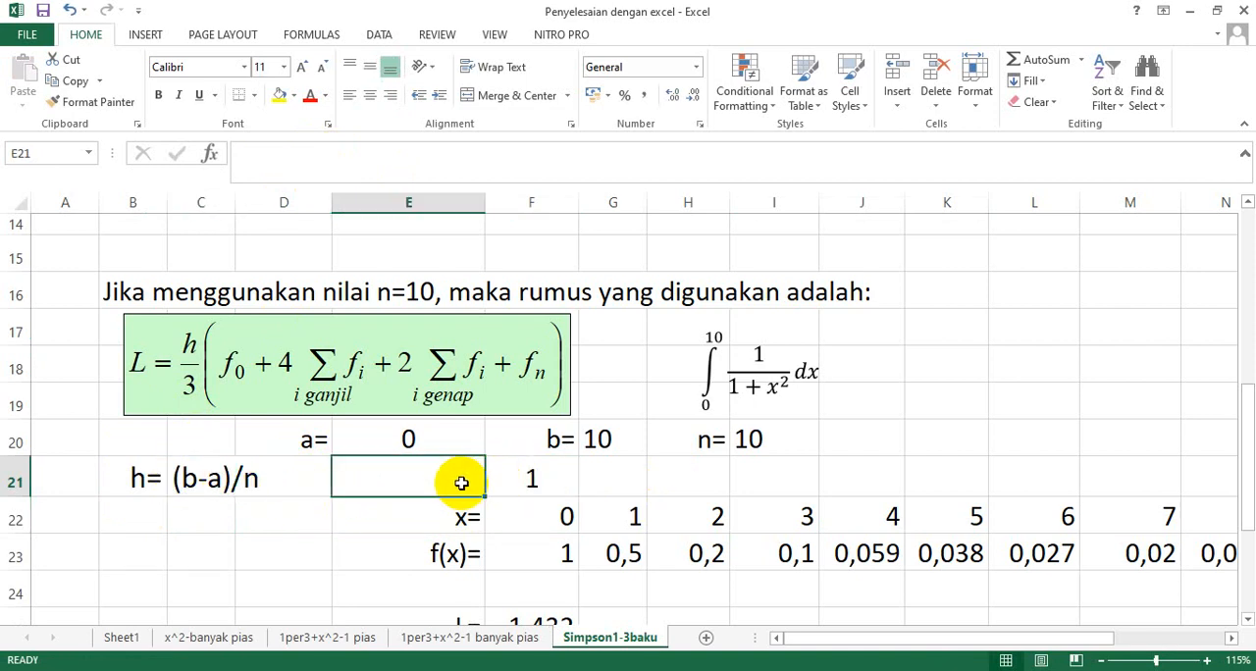
type("h=")
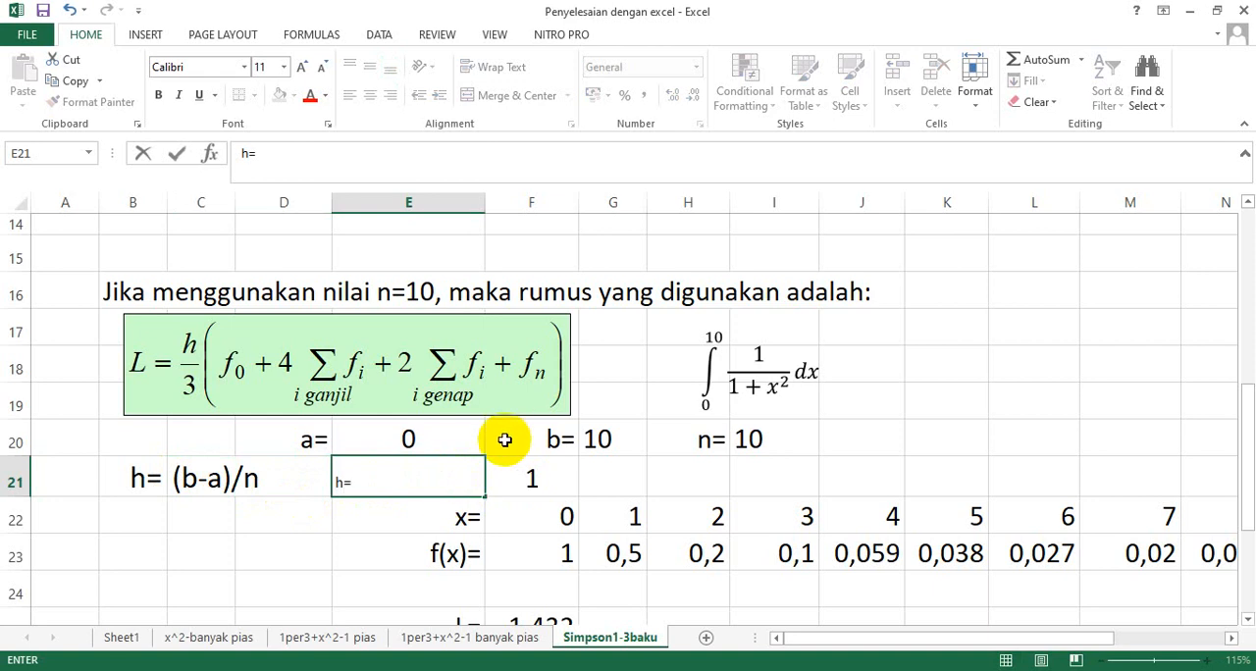
Left-align the h value in F21, and set the h= label in E21 to font size 20 with right alignment.
left_click(502, 488)
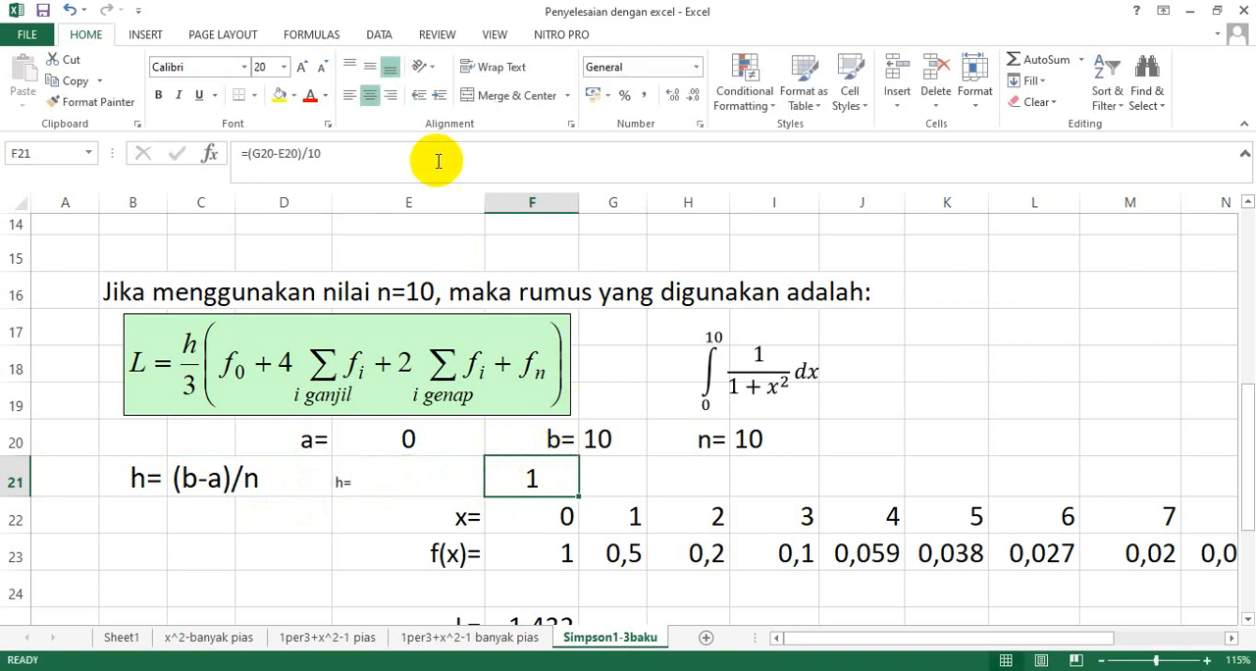
left_click(350, 96)
left_click(410, 485)
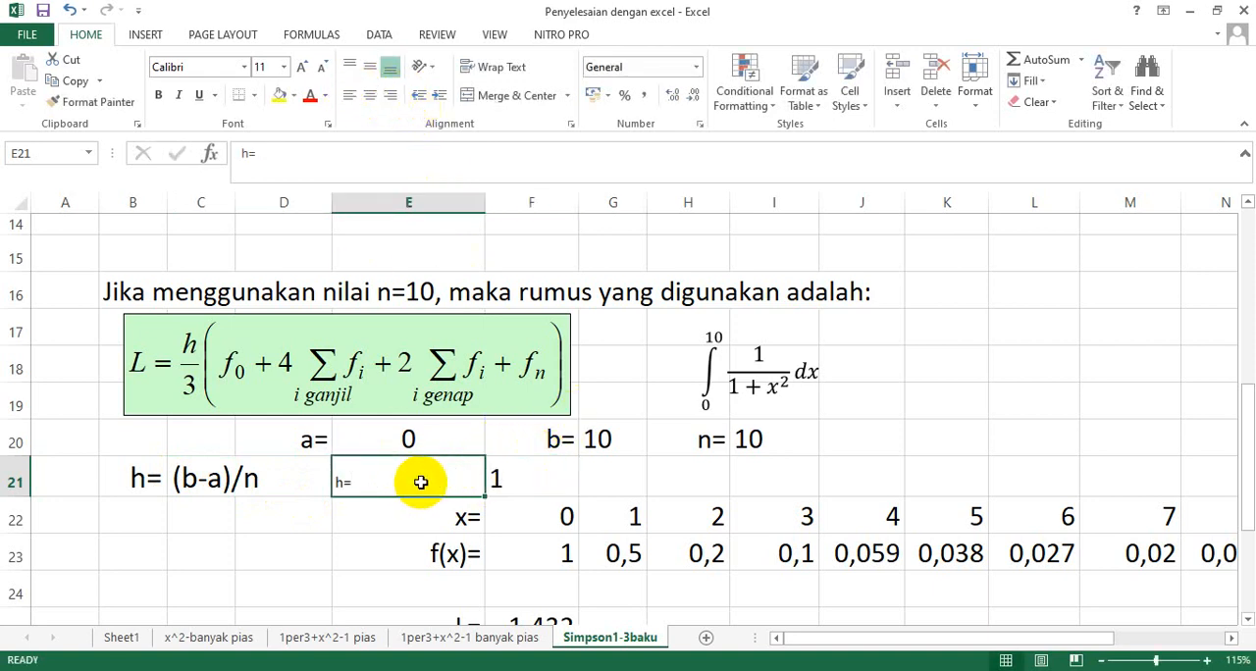
left_click(287, 67)
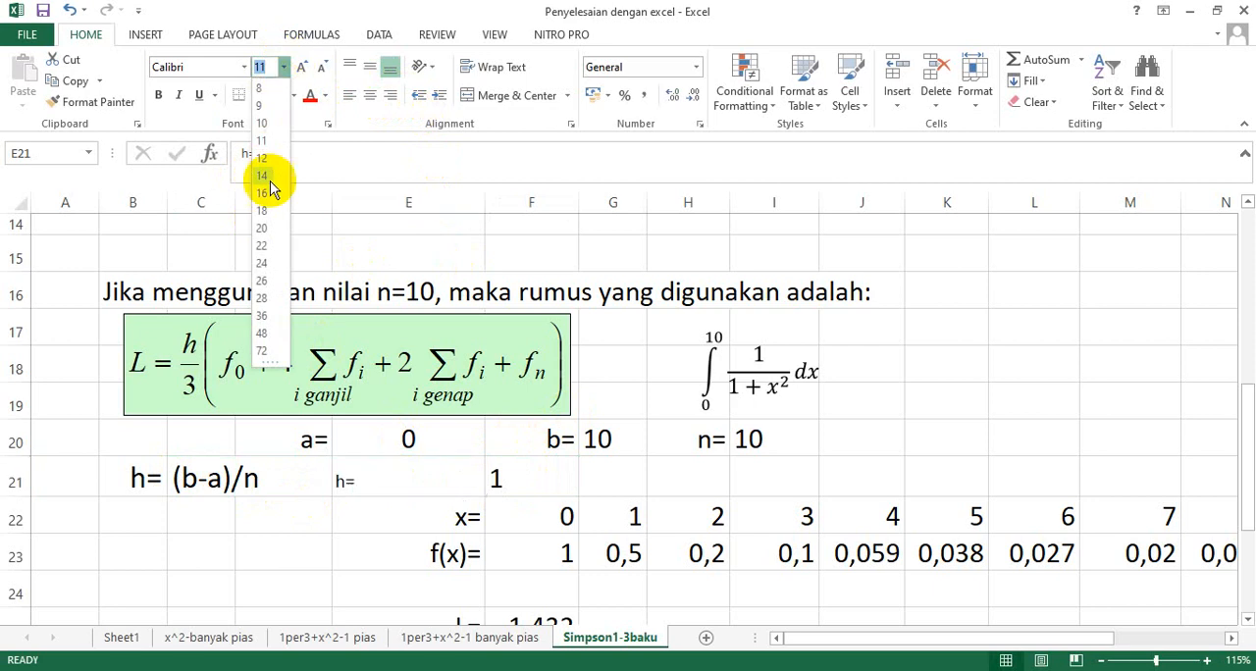
left_click(265, 216)
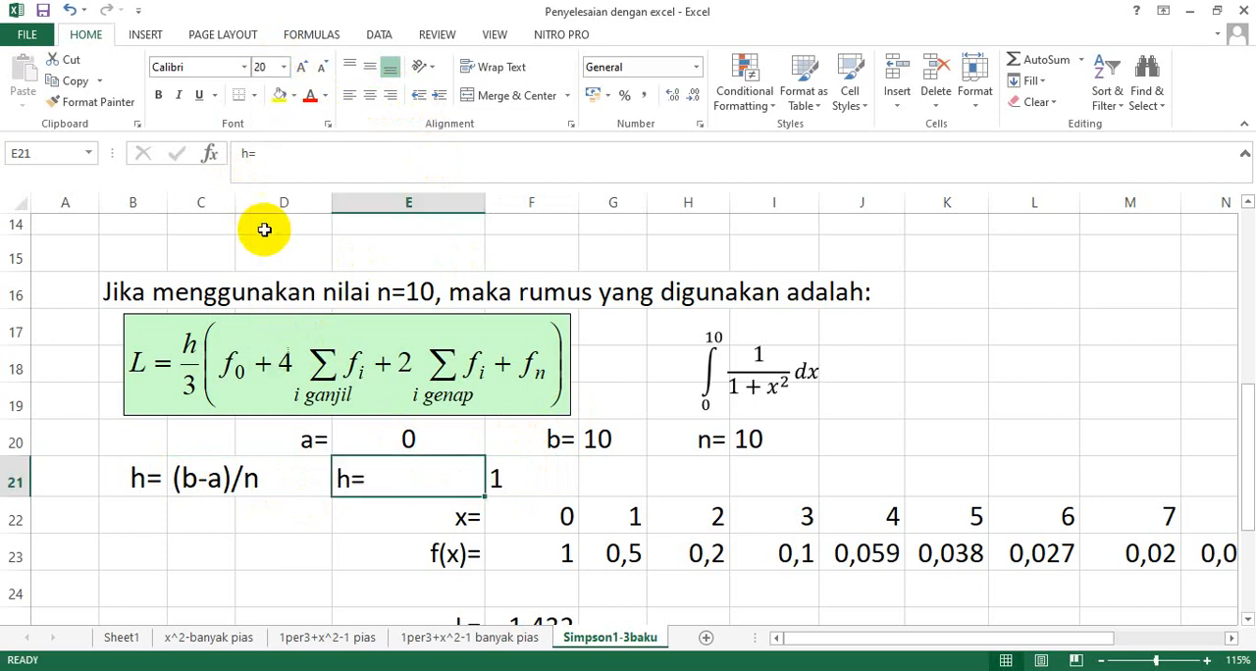
left_click(391, 95)
Change the h formula in F21 to =(G20-E20)/I20 so the divisor refers to the n cell.
left_click(573, 480)
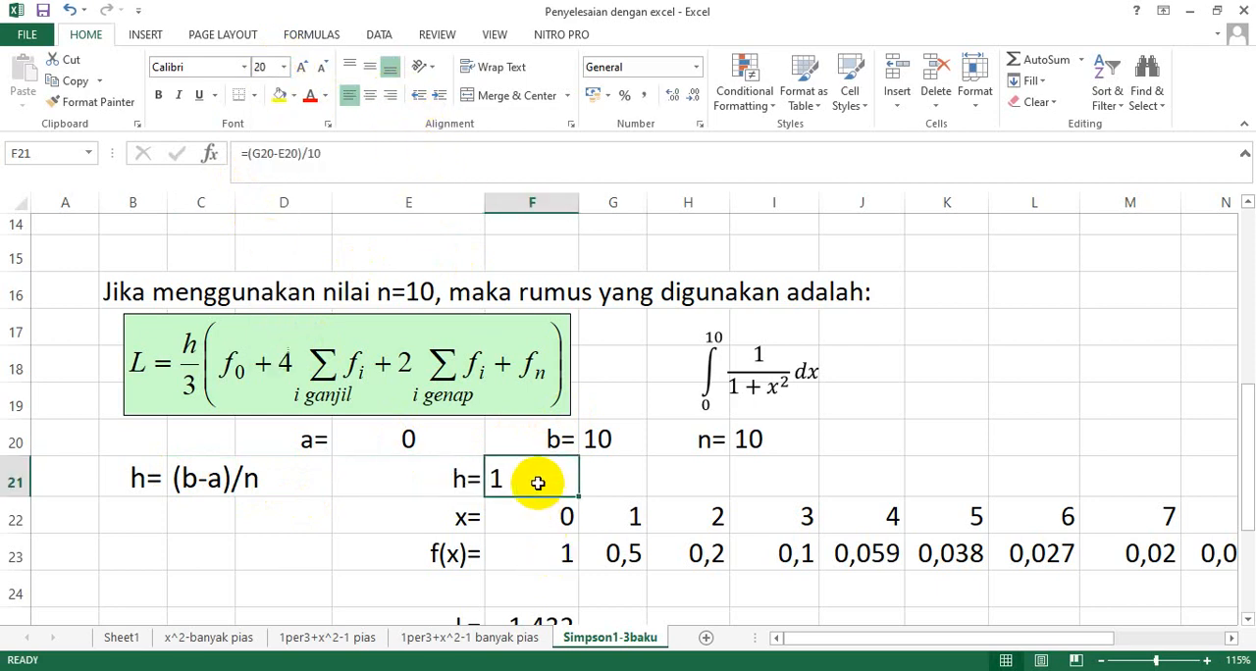
double_click(538, 483)
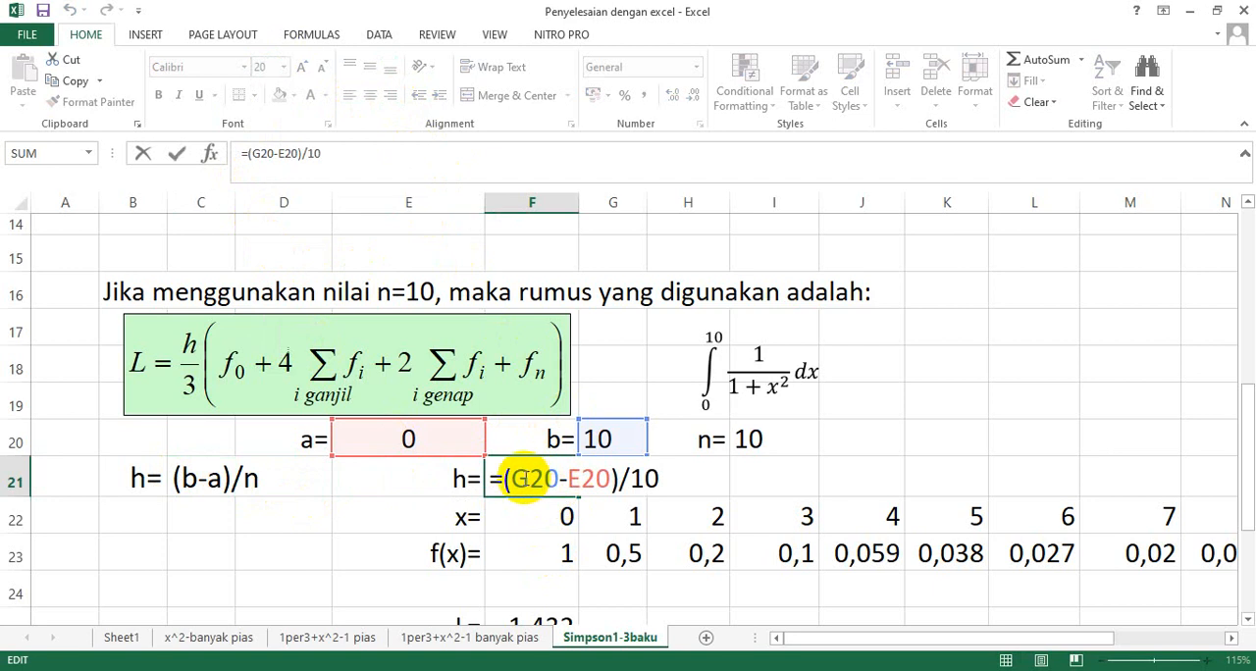
double_click(519, 479)
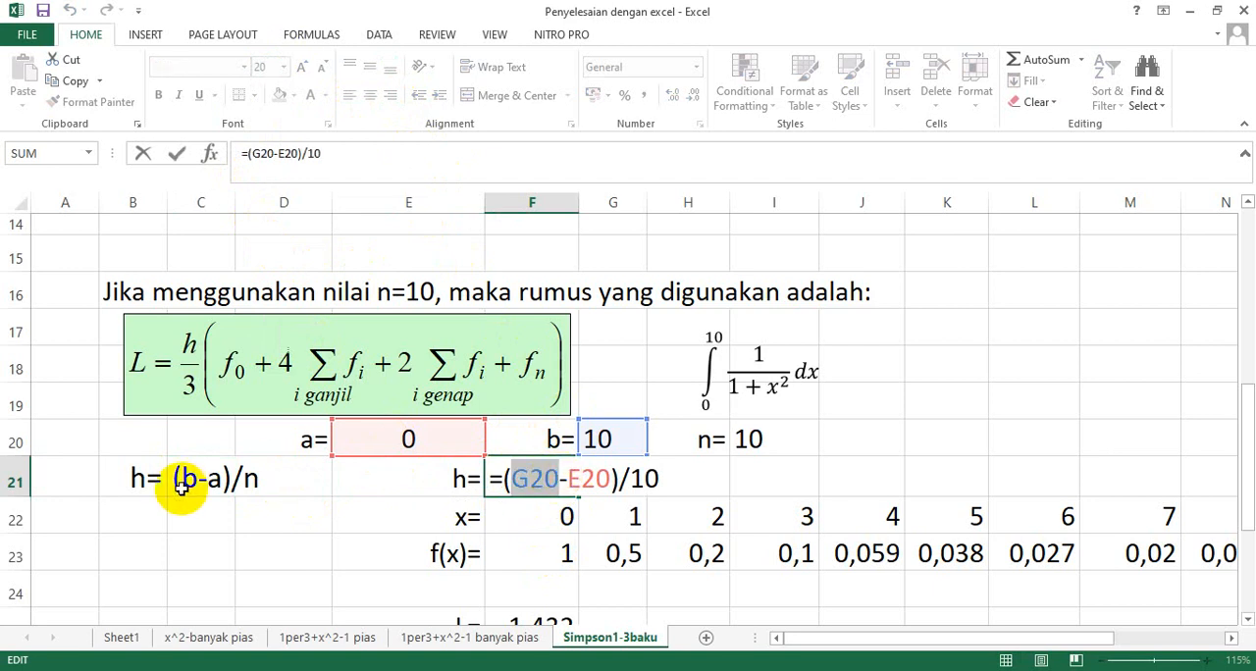
left_click(607, 442)
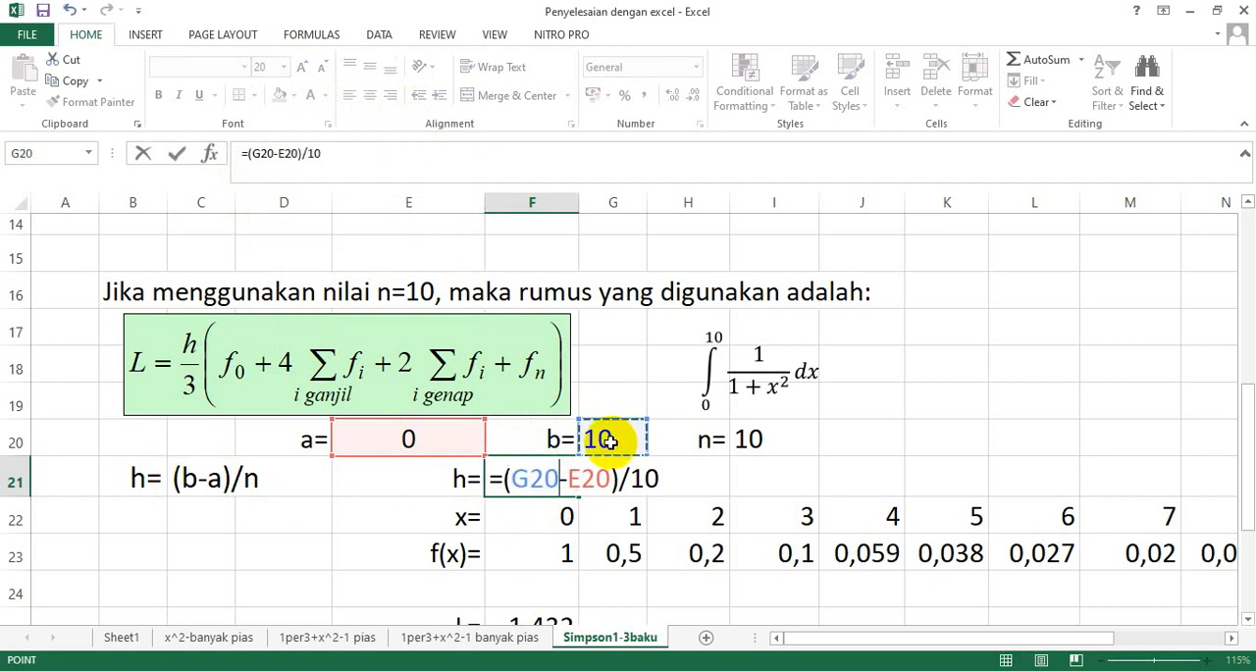
double_click(579, 478)
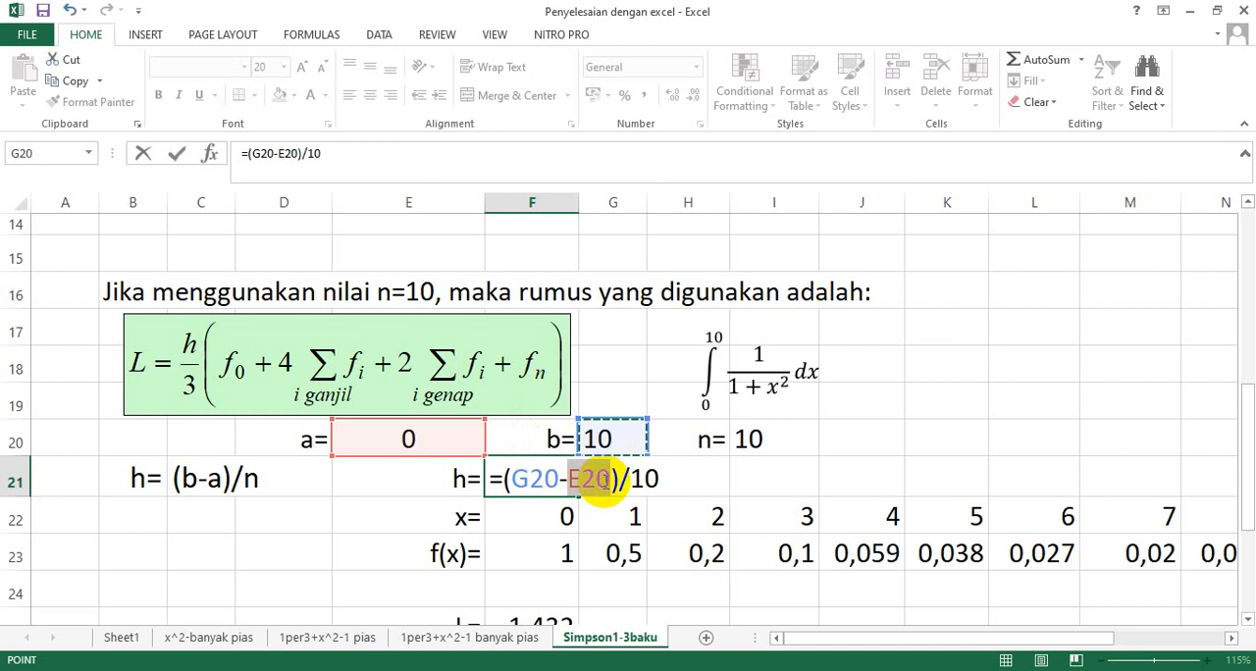
left_click(399, 436)
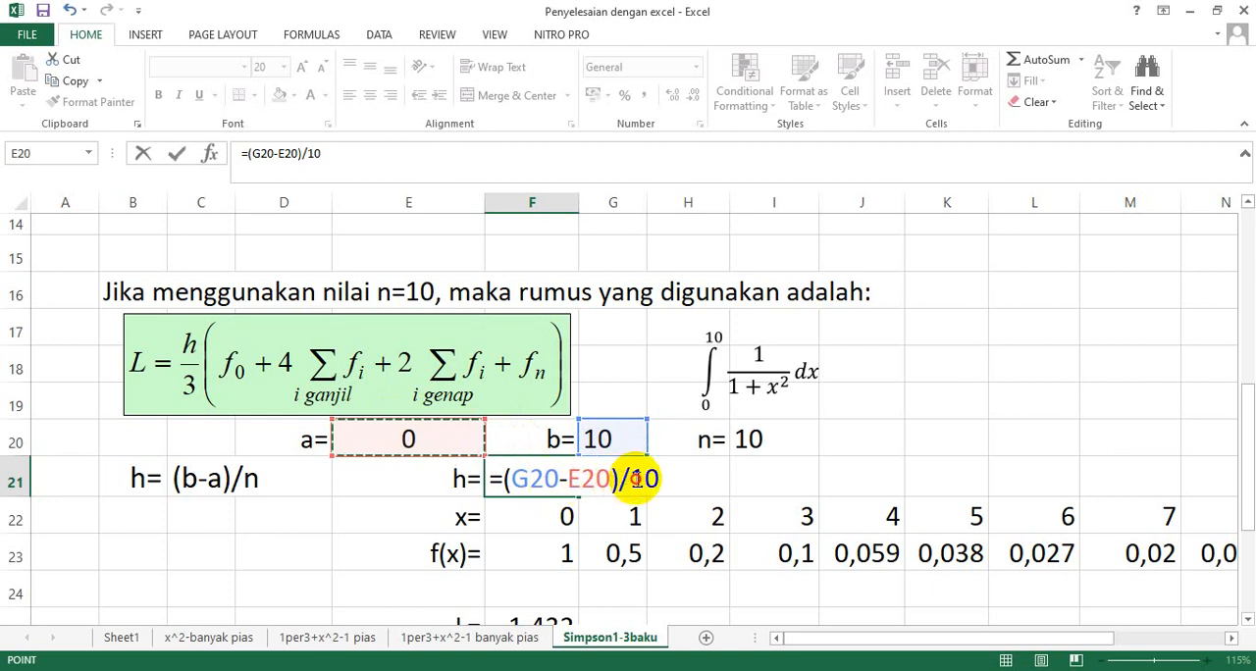
double_click(636, 477)
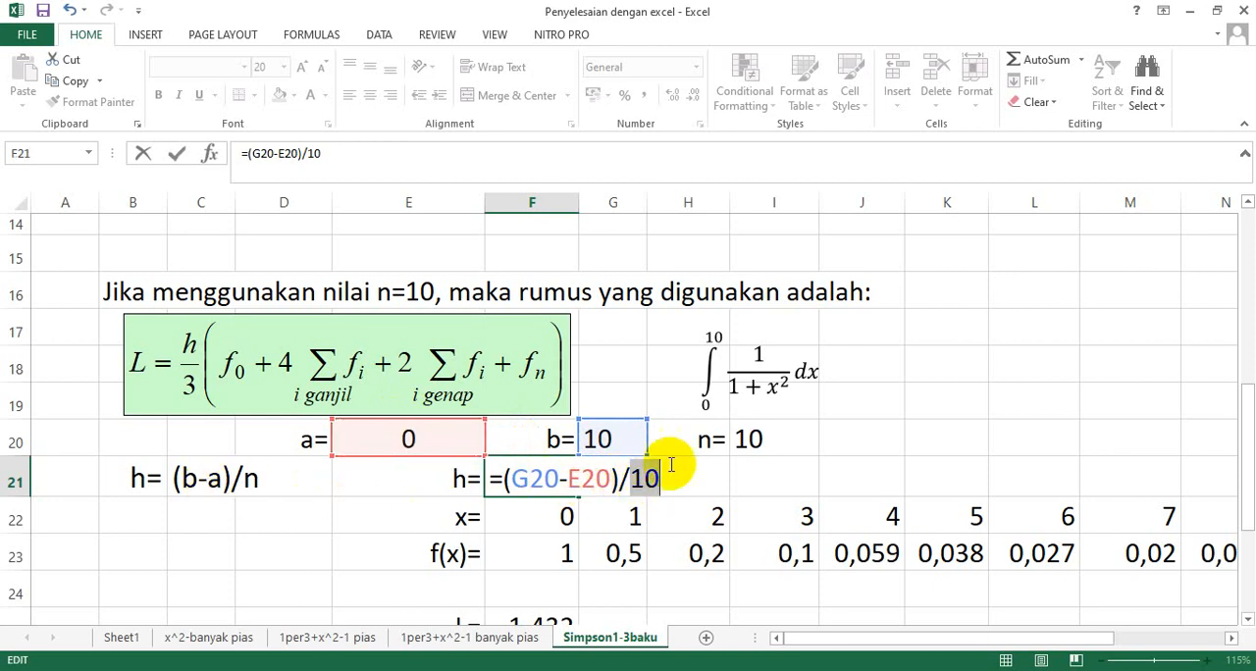
left_click(751, 438)
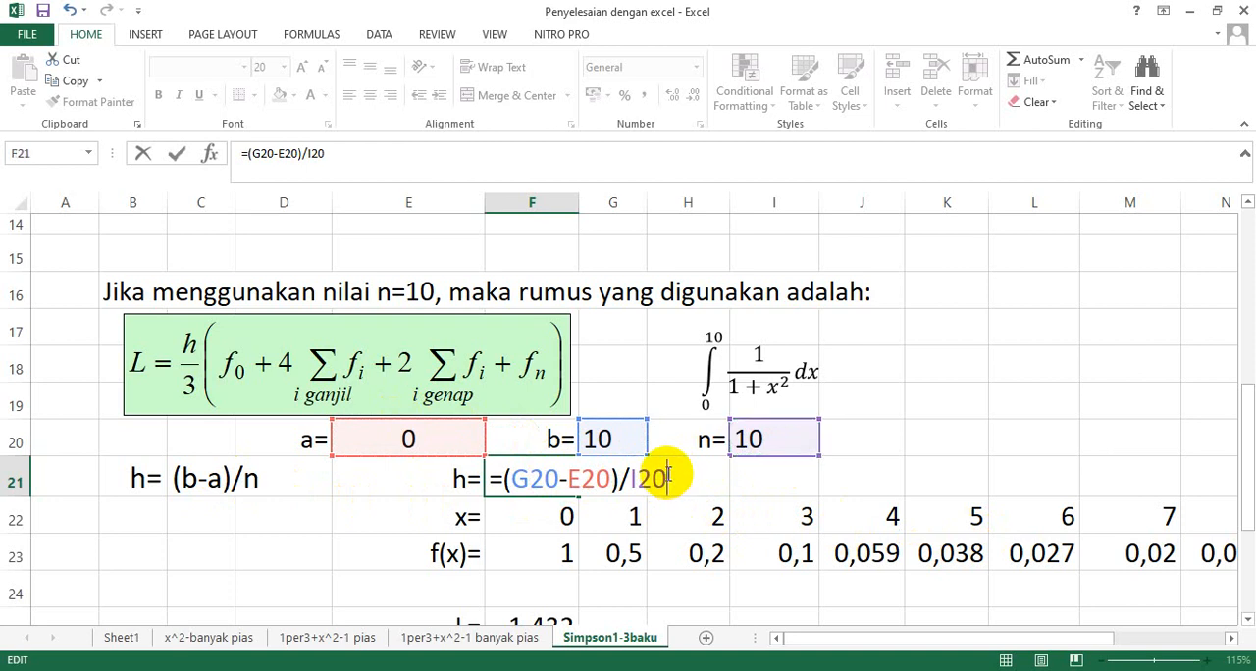
key("Return")
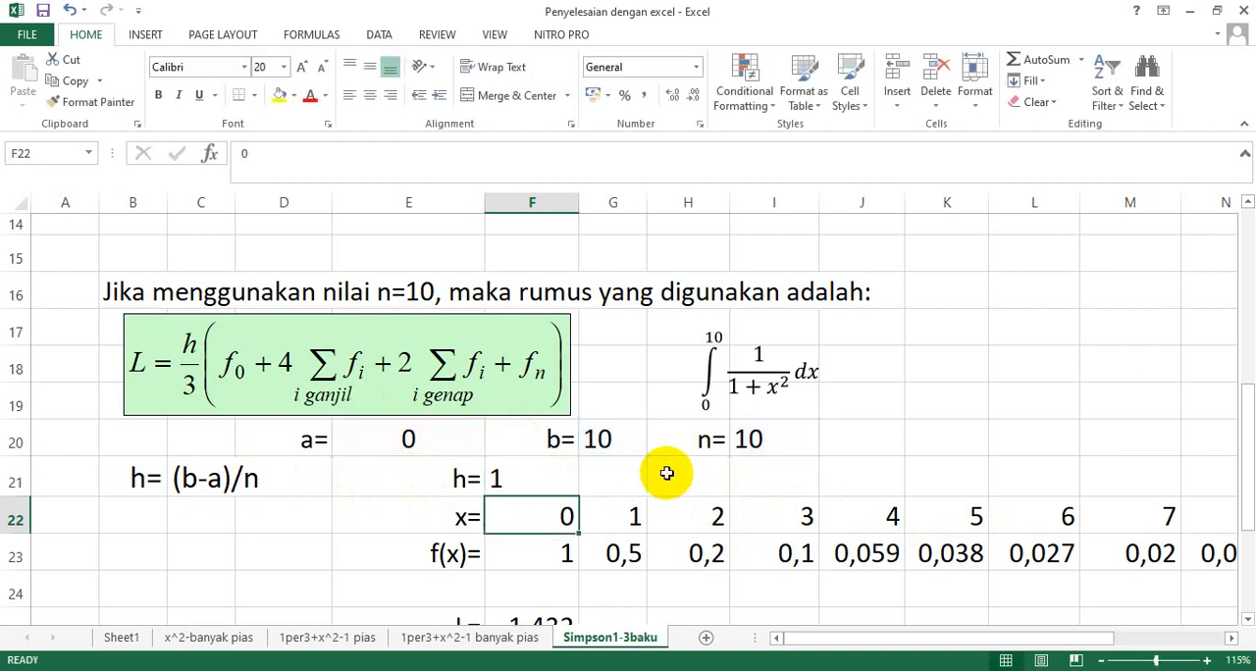
left_click(502, 480)
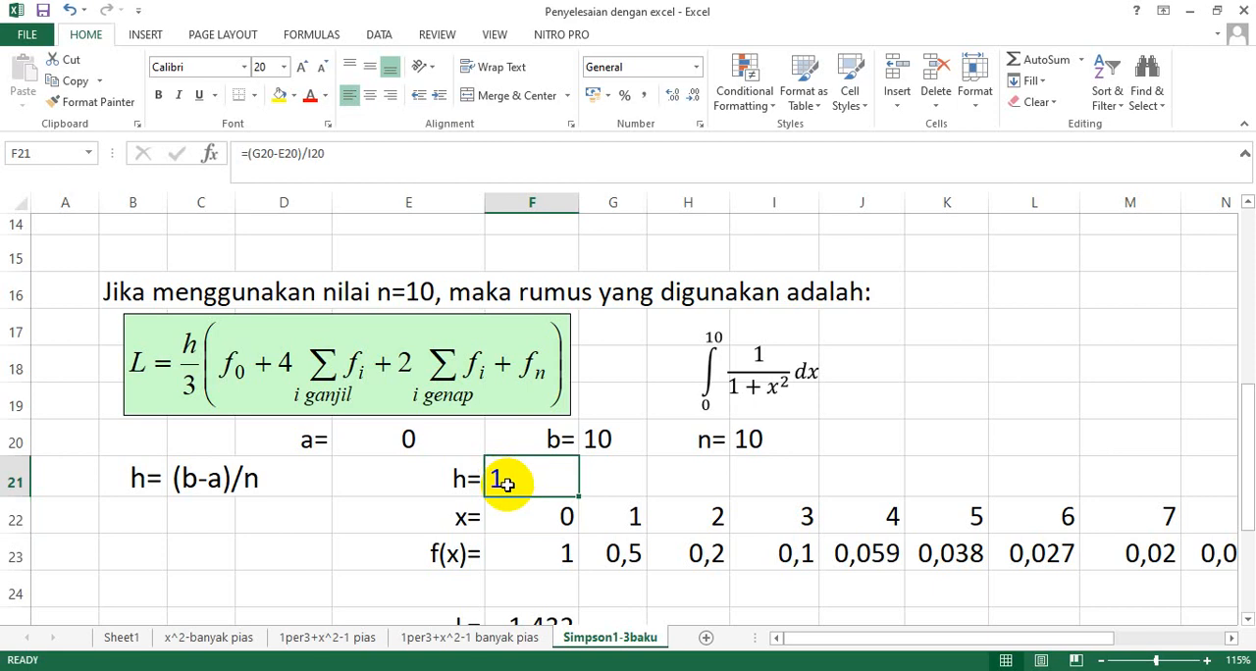
Clear the x and f(x) values in G22:P23, keeping the first column's entries.
left_click_drag(631, 554, 1138, 518)
scroll(797, 550, "down", 1)
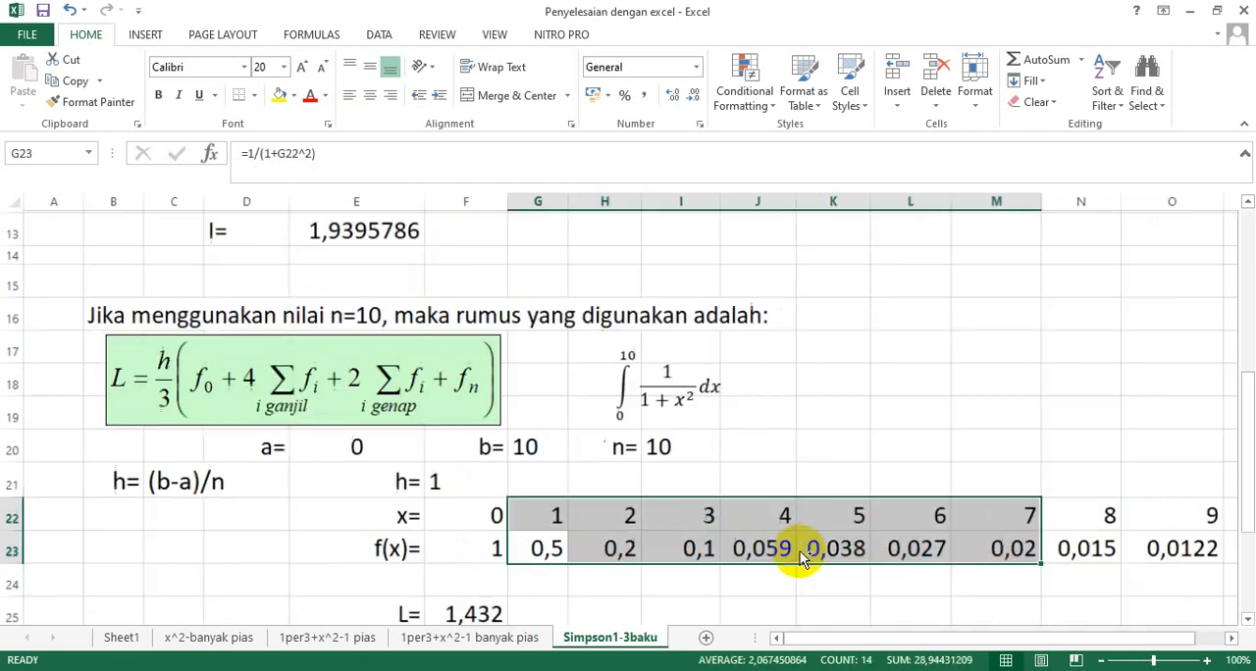
left_click(690, 542)
left_click_drag(537, 511, 1146, 542)
key("Delete")
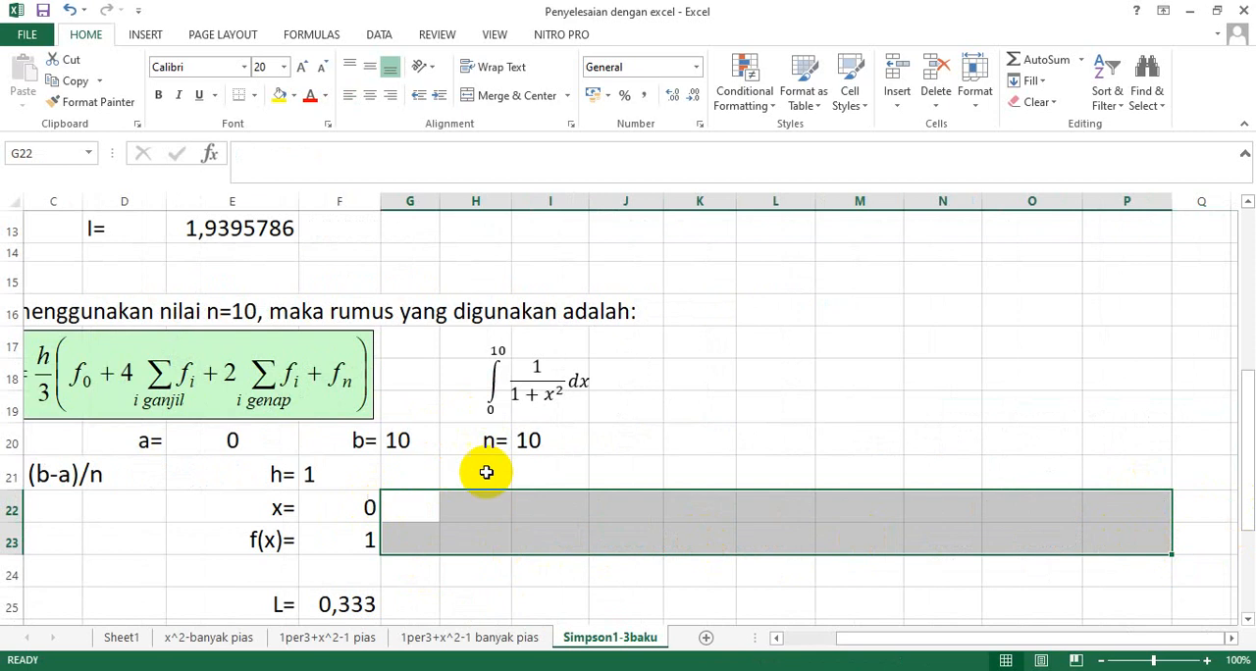
Enter =F22+$F$21 in G22 and fill the formula across the x row to P22.
left_click(355, 512)
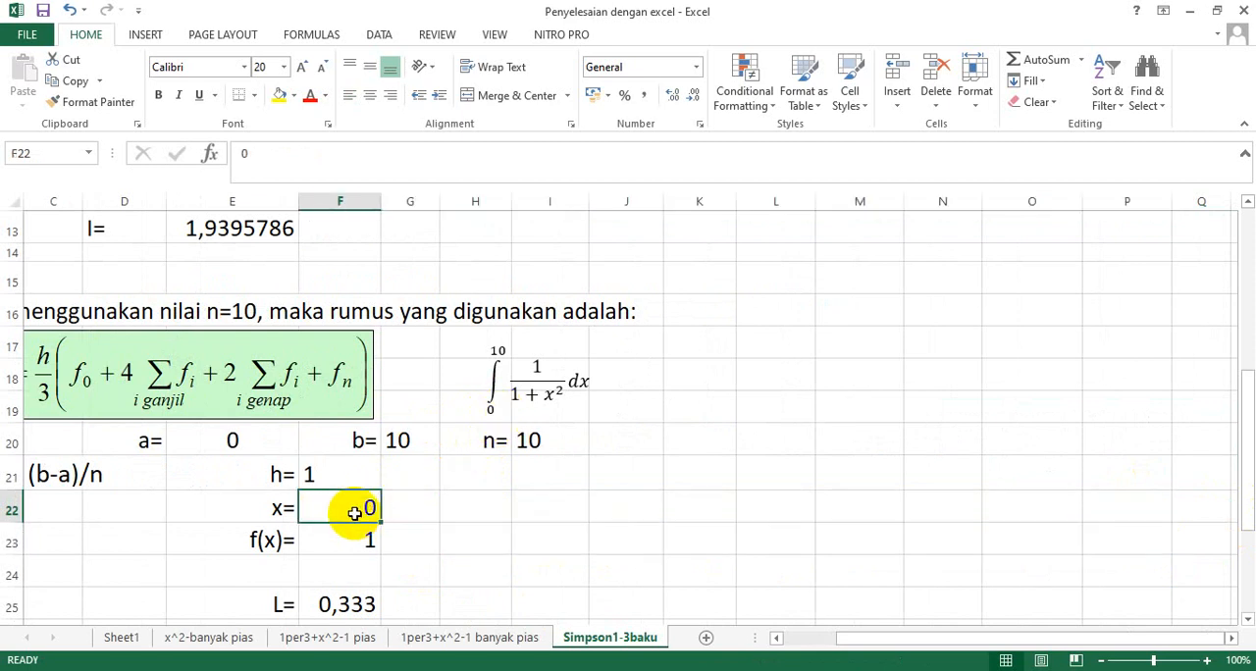
left_click(400, 512)
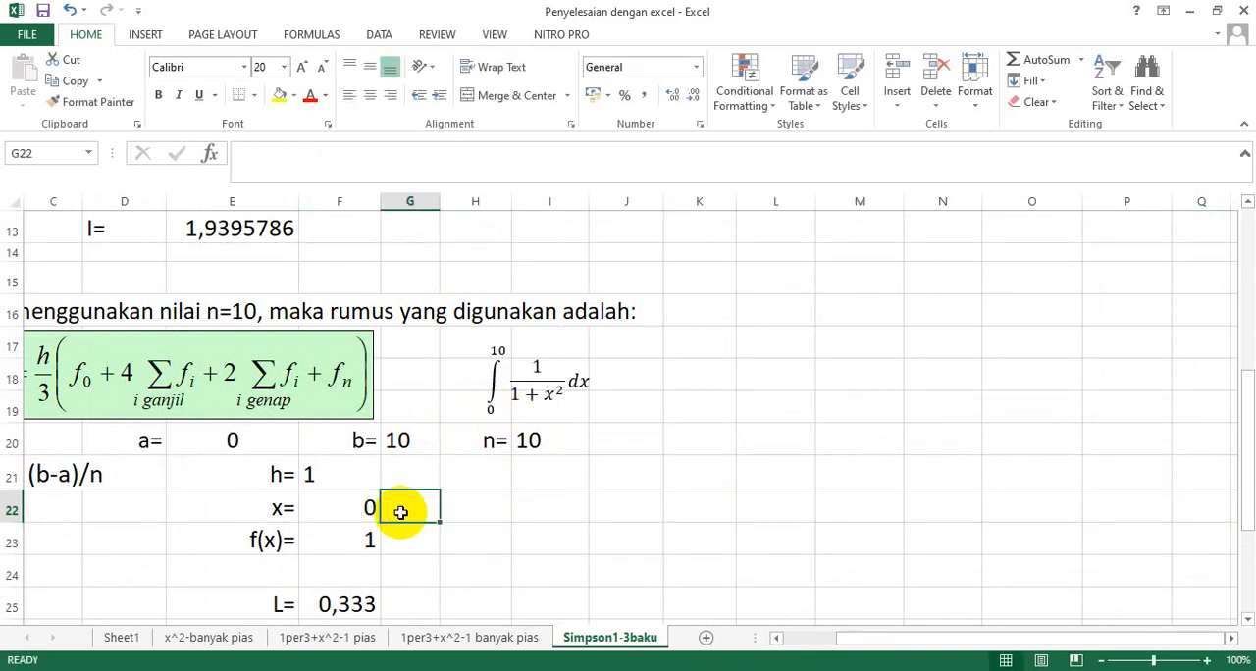
type("=")
left_click(363, 506)
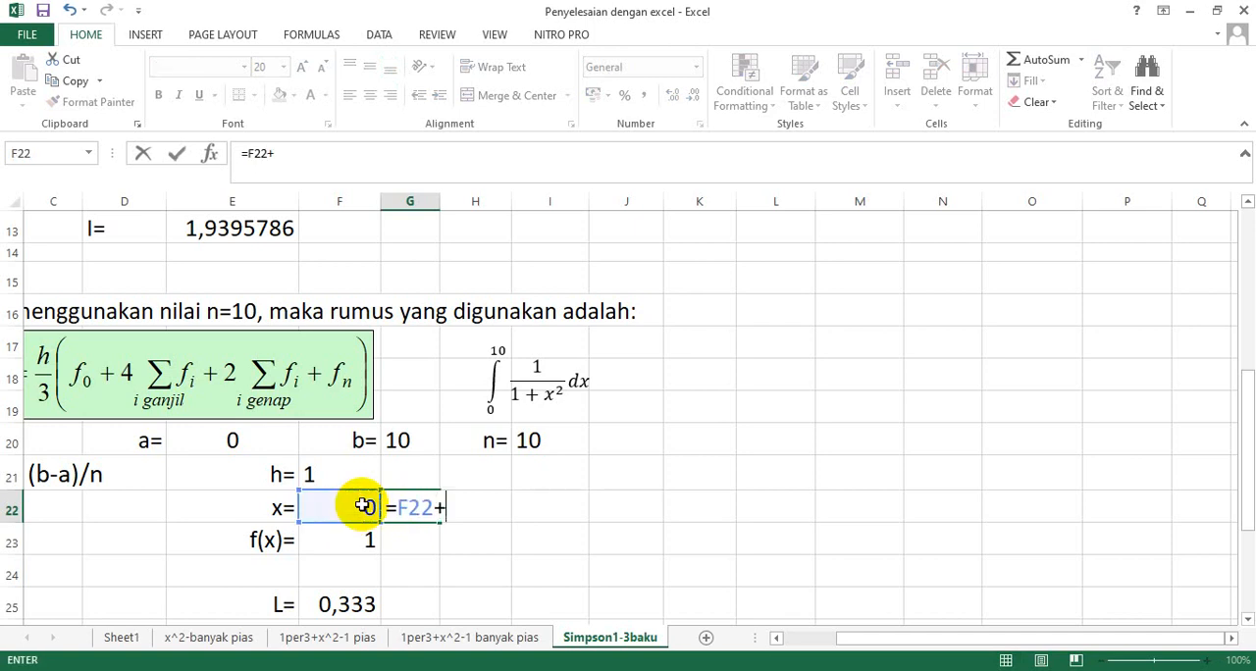
type("+")
left_click(327, 472)
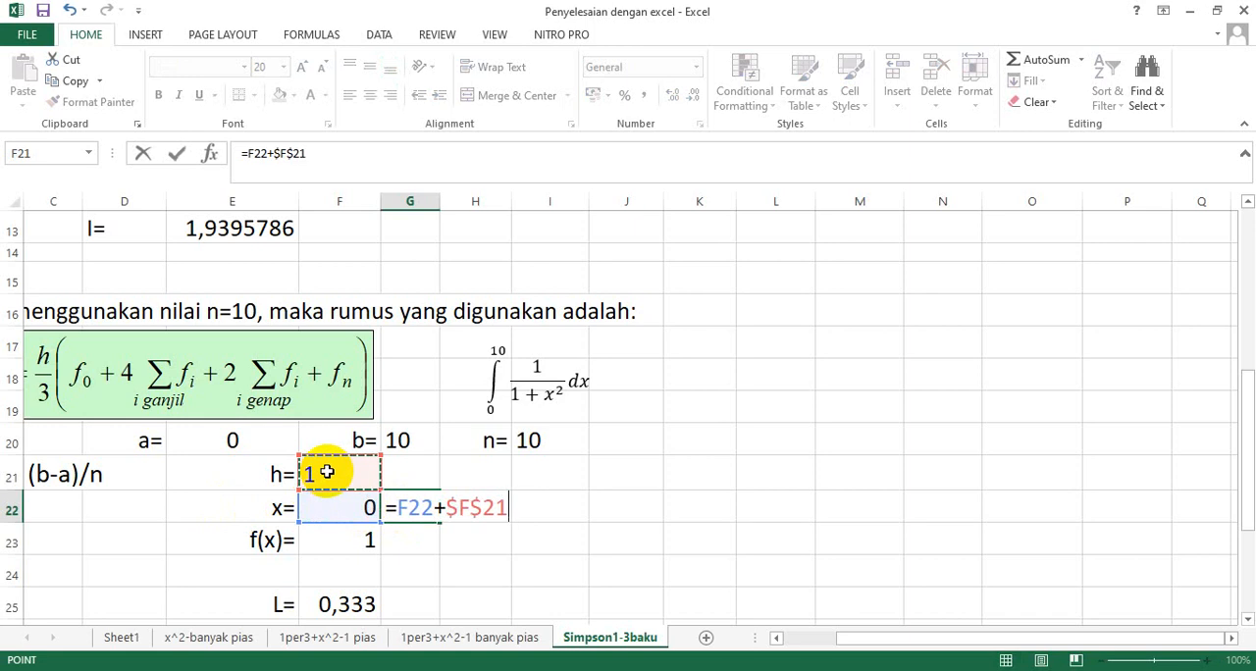
key("Return")
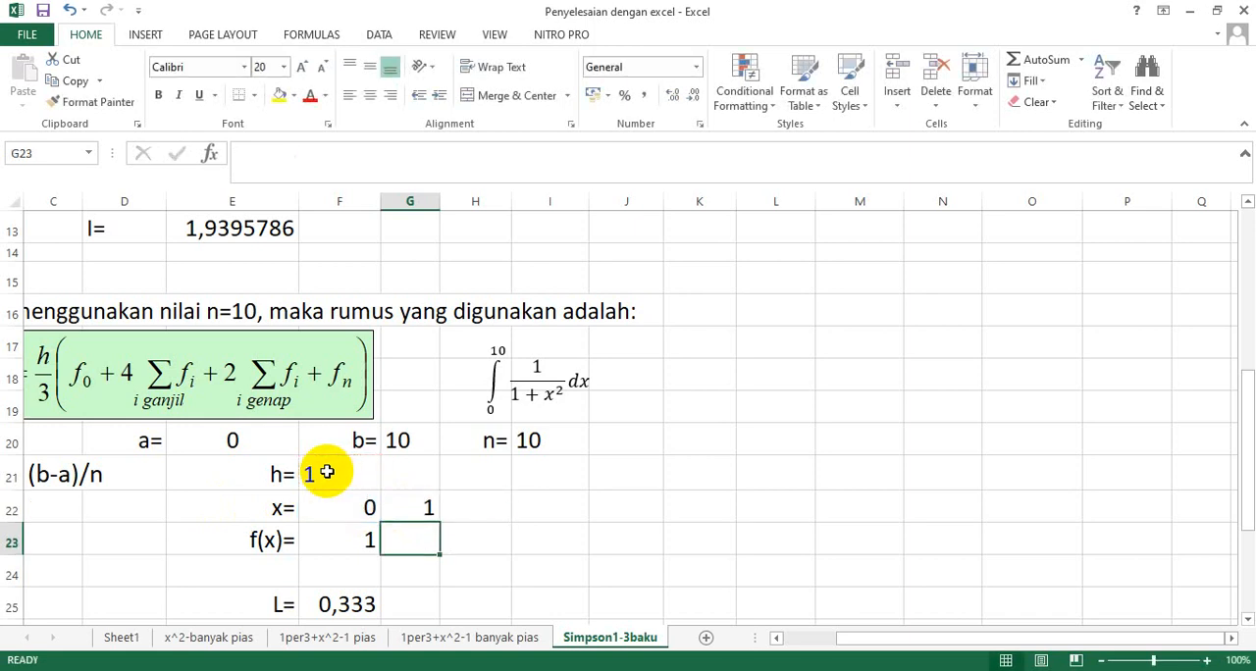
left_click(422, 505)
left_click_drag(437, 522, 1144, 508)
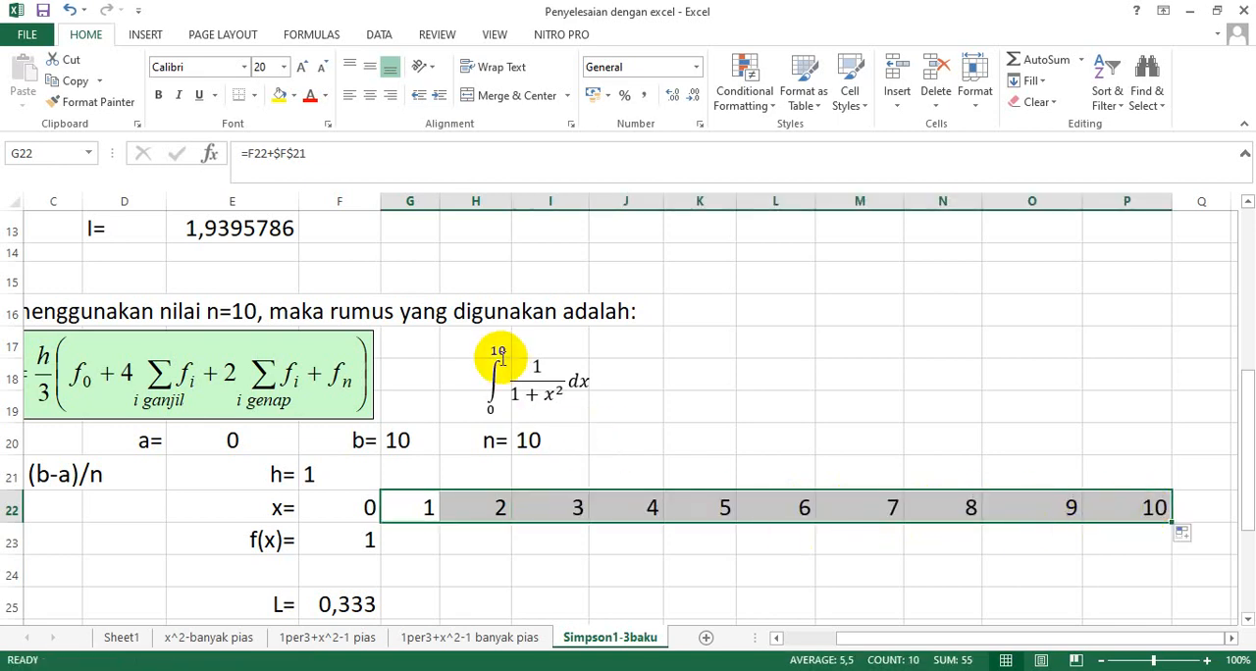
Enter the function formula =1/(1+F22^2) in F23 for the first f(x) value.
left_click(360, 541)
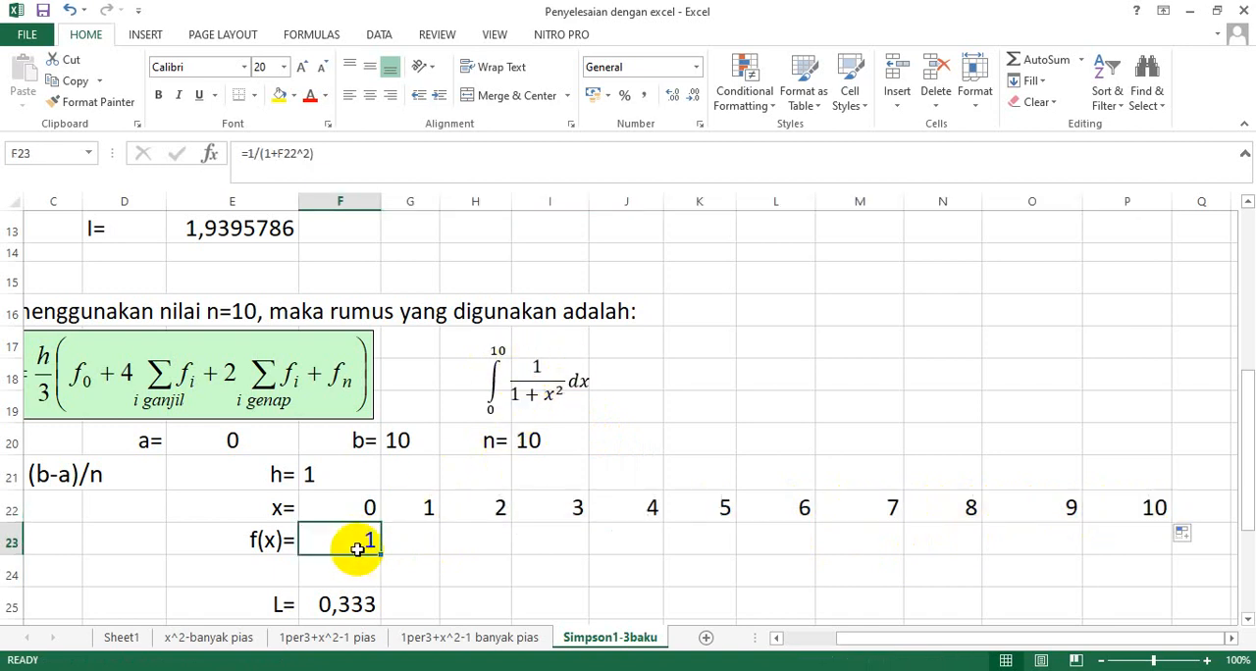
type("=")
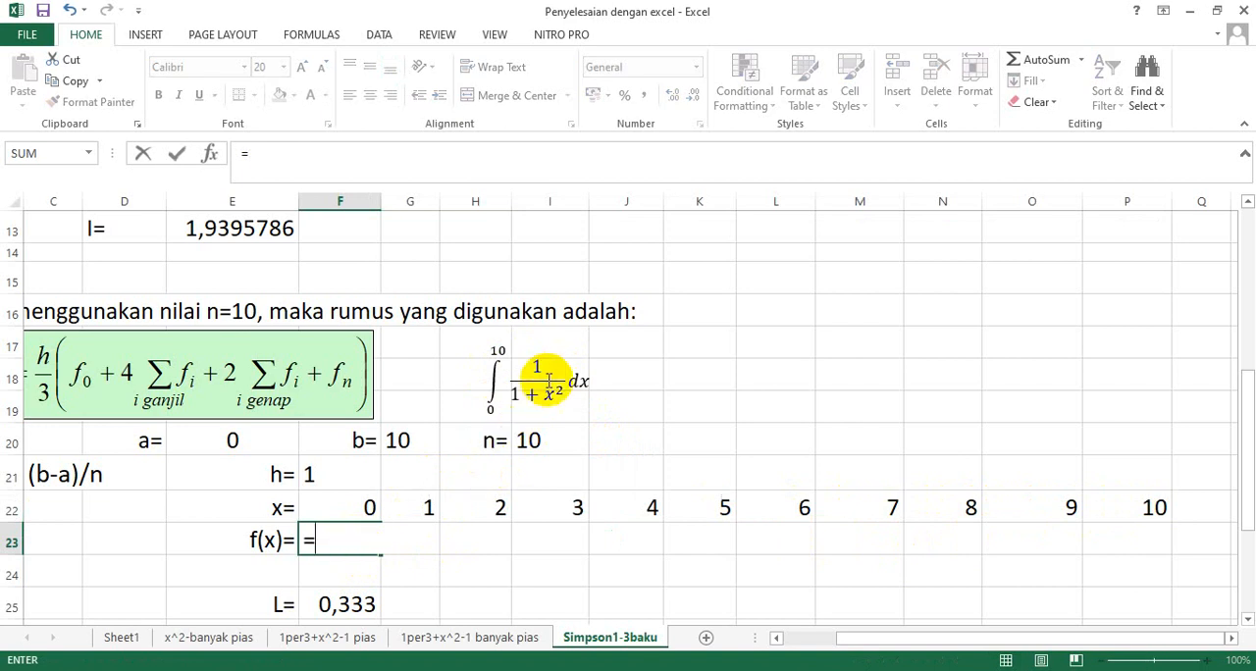
type("1/(")
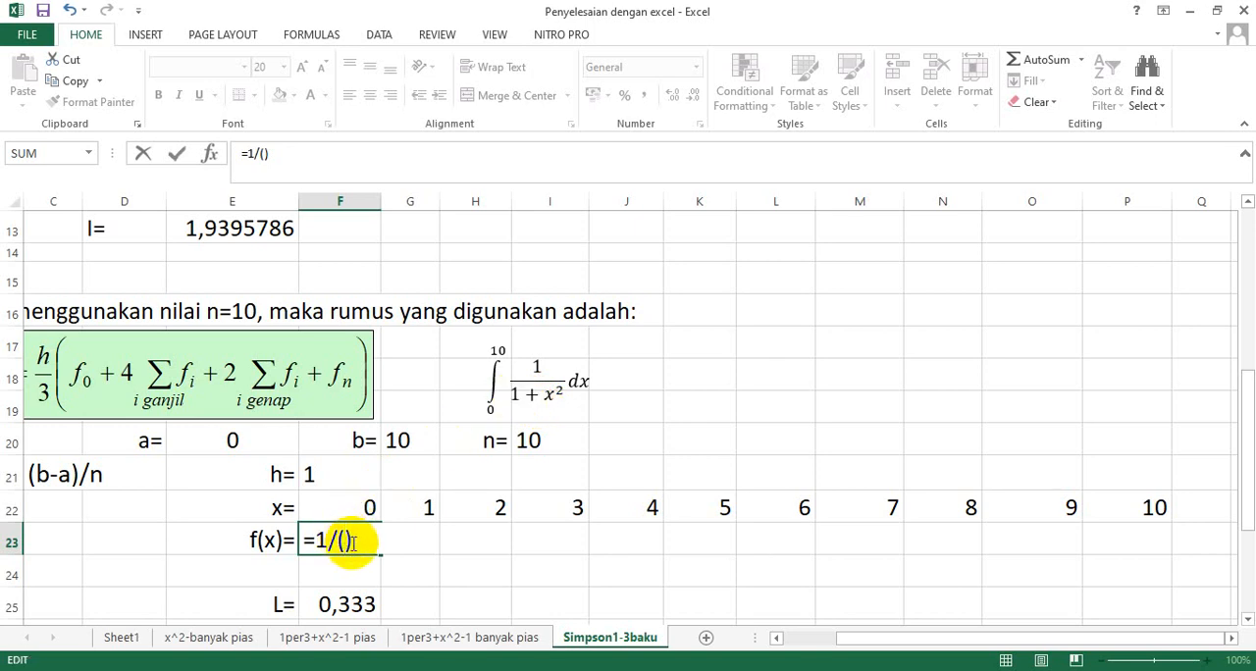
type("1+")
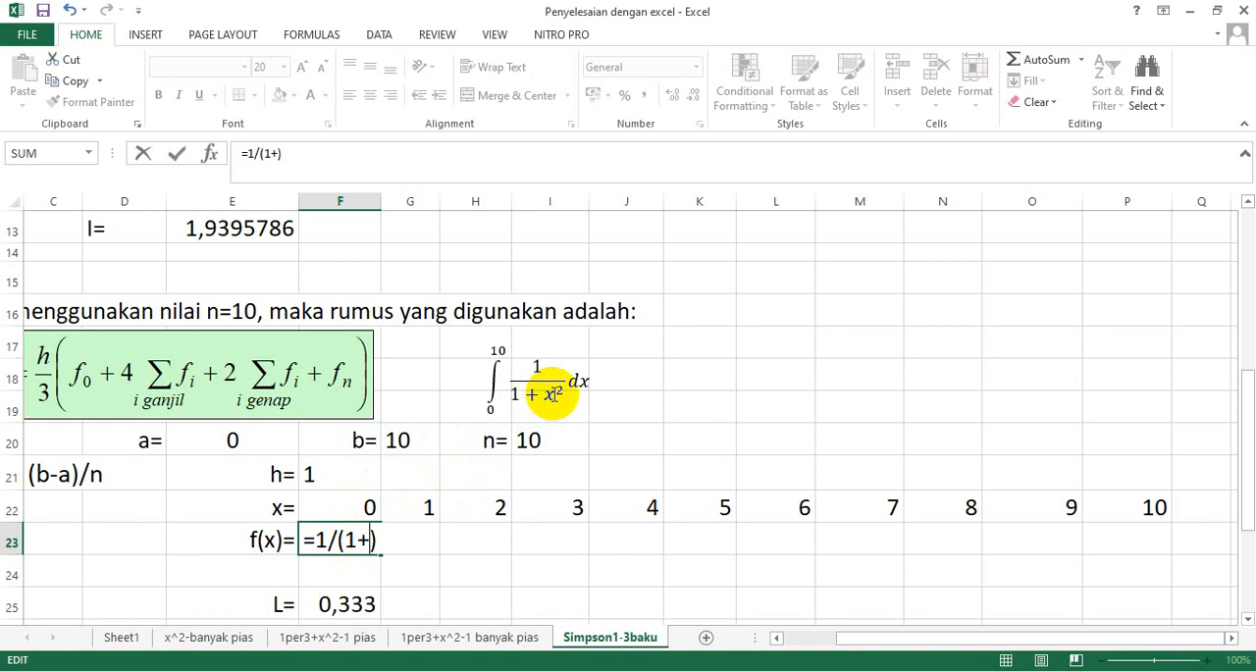
left_click(368, 507)
type("^")
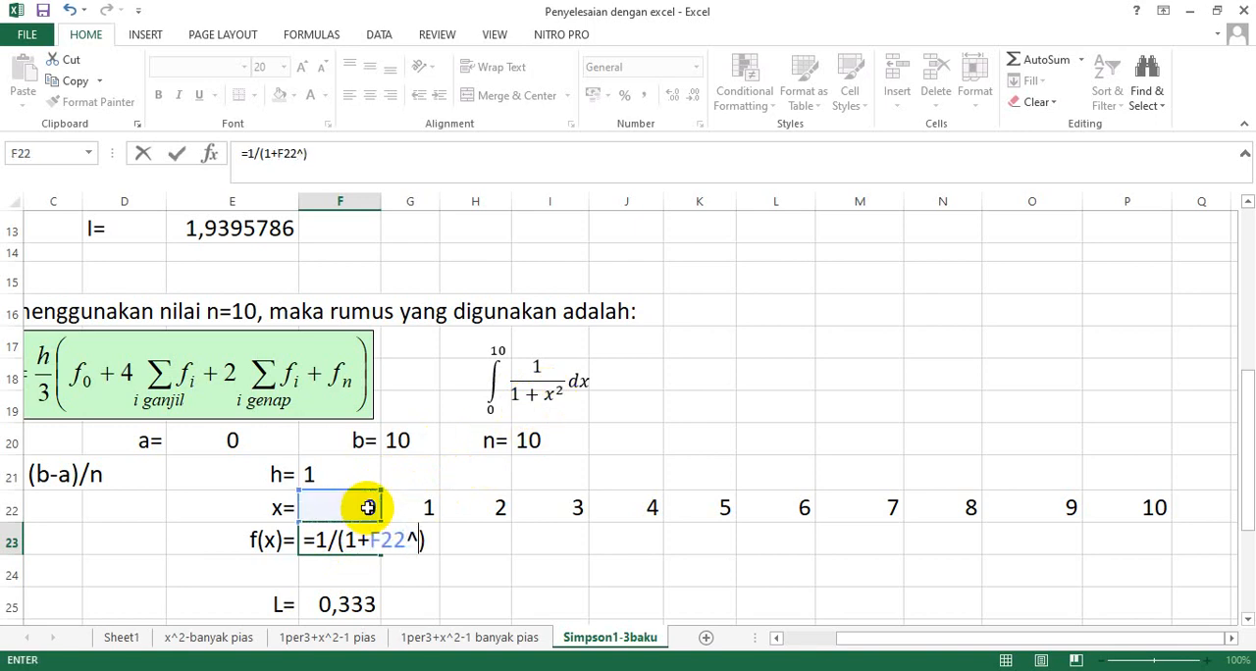
type("2)")
key("Return")
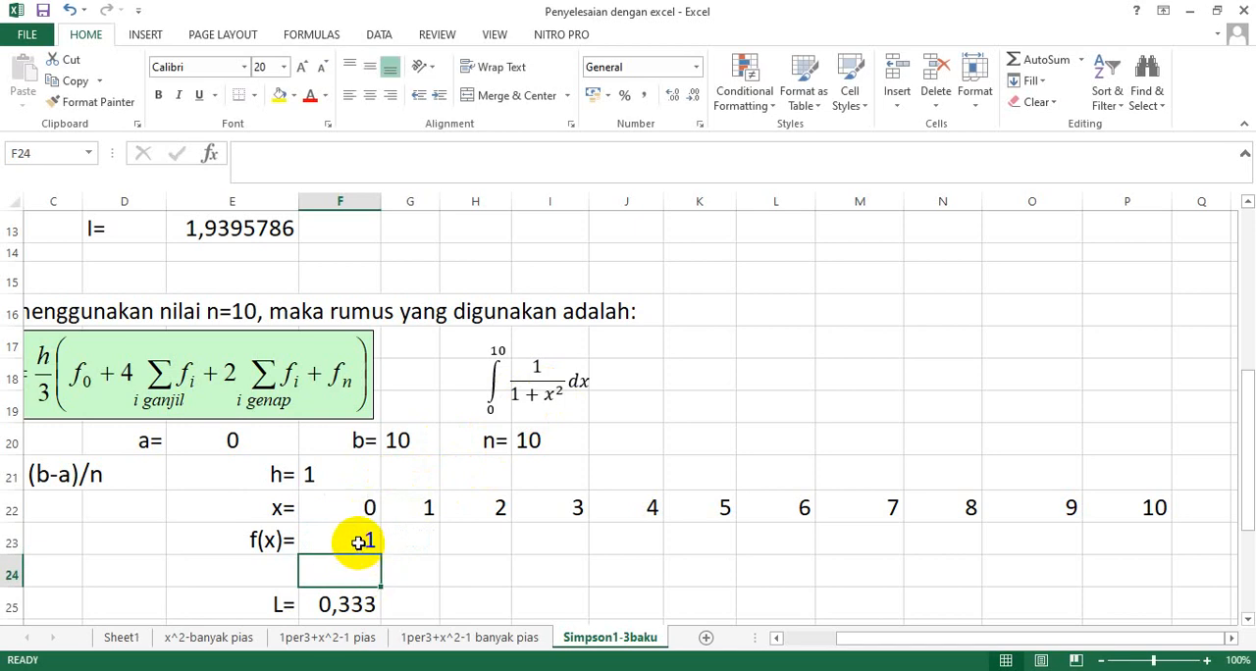
Fill the f(x) formula from F23 across the row to P23.
left_click(359, 541)
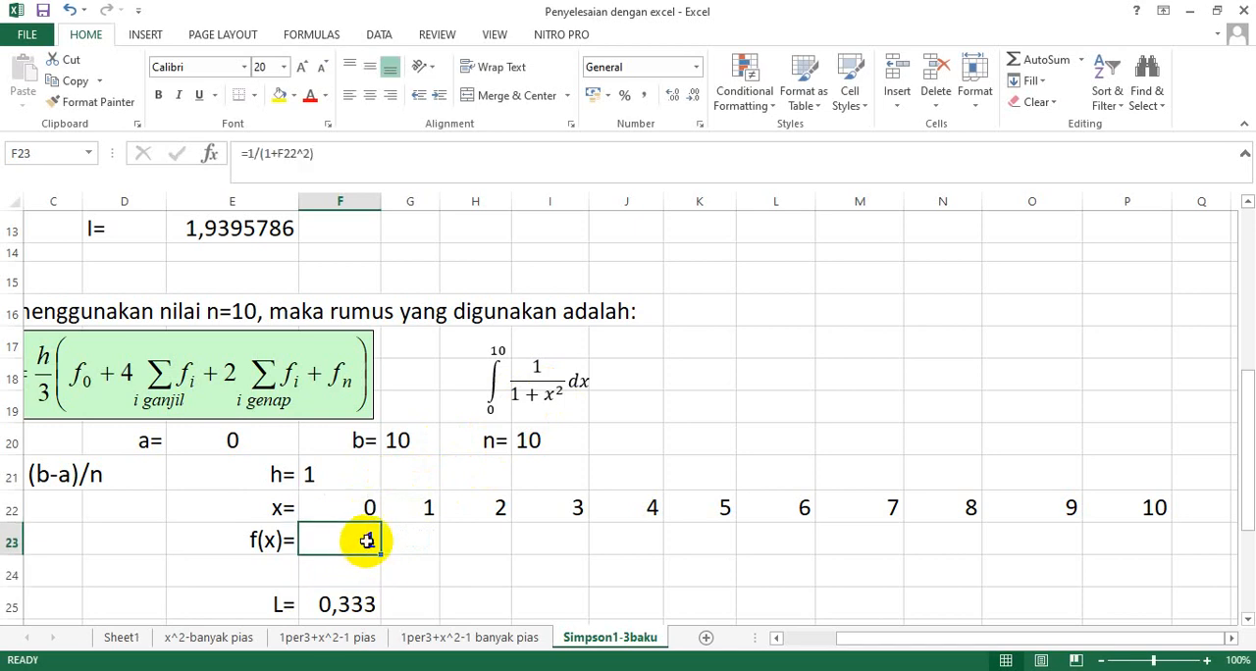
scroll(677, 530, "up", 1)
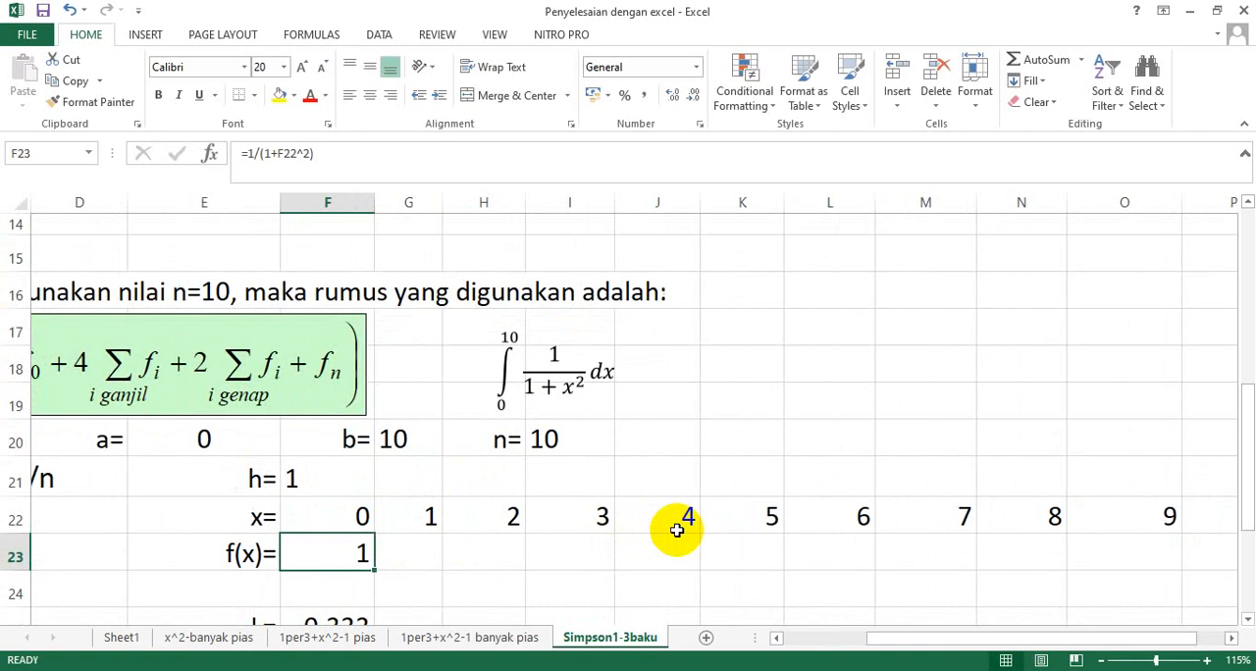
left_click_drag(922, 640, 956, 639)
left_click_drag(277, 574, 1167, 557)
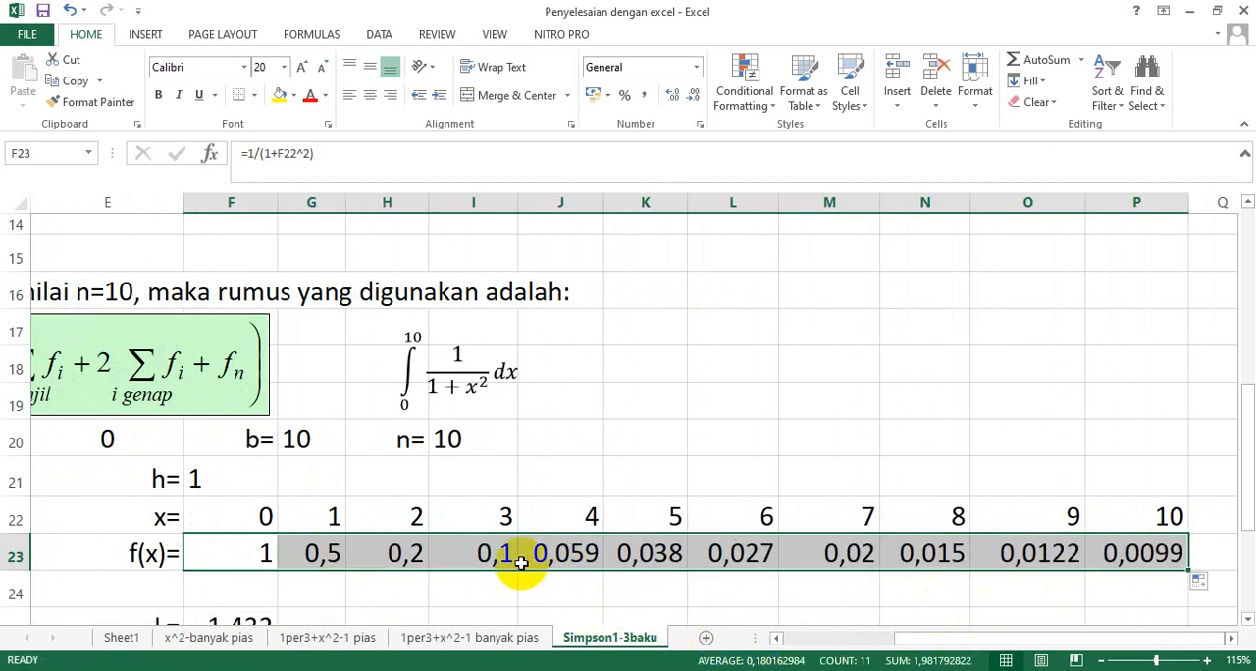
Examine the integral expression beside the Simpson formula and inspect the formula behind the L value in F25.
left_click_drag(909, 639, 841, 635)
scroll(804, 535, "down", 1)
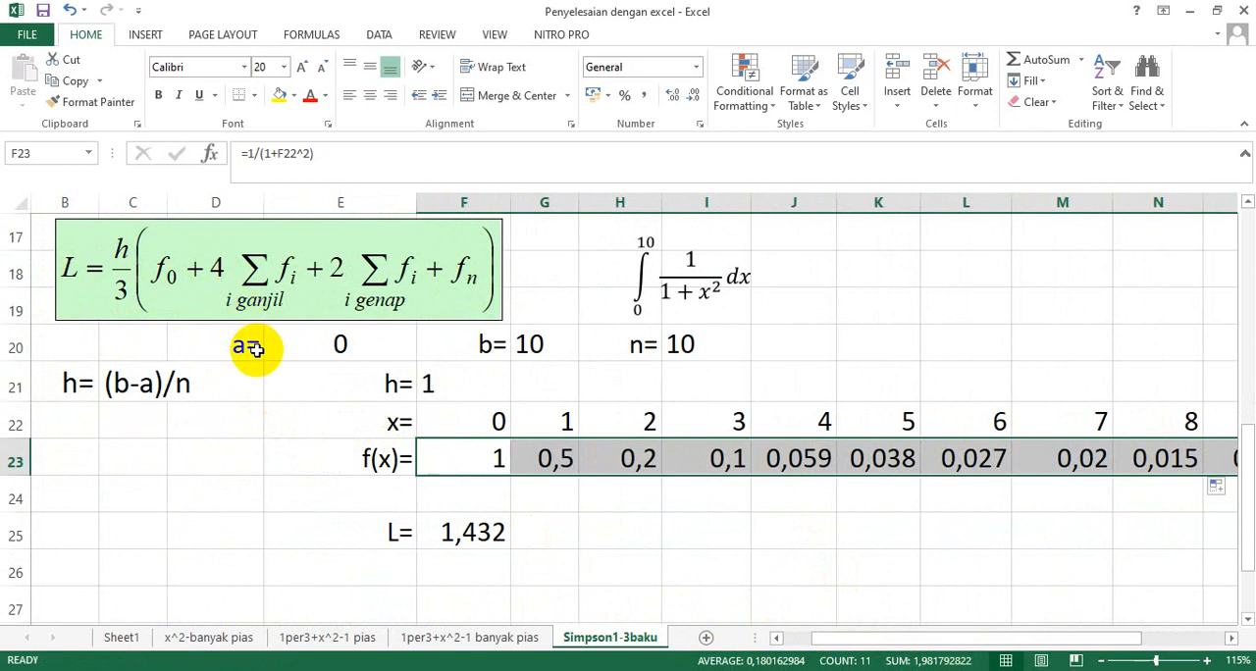
left_click(682, 285)
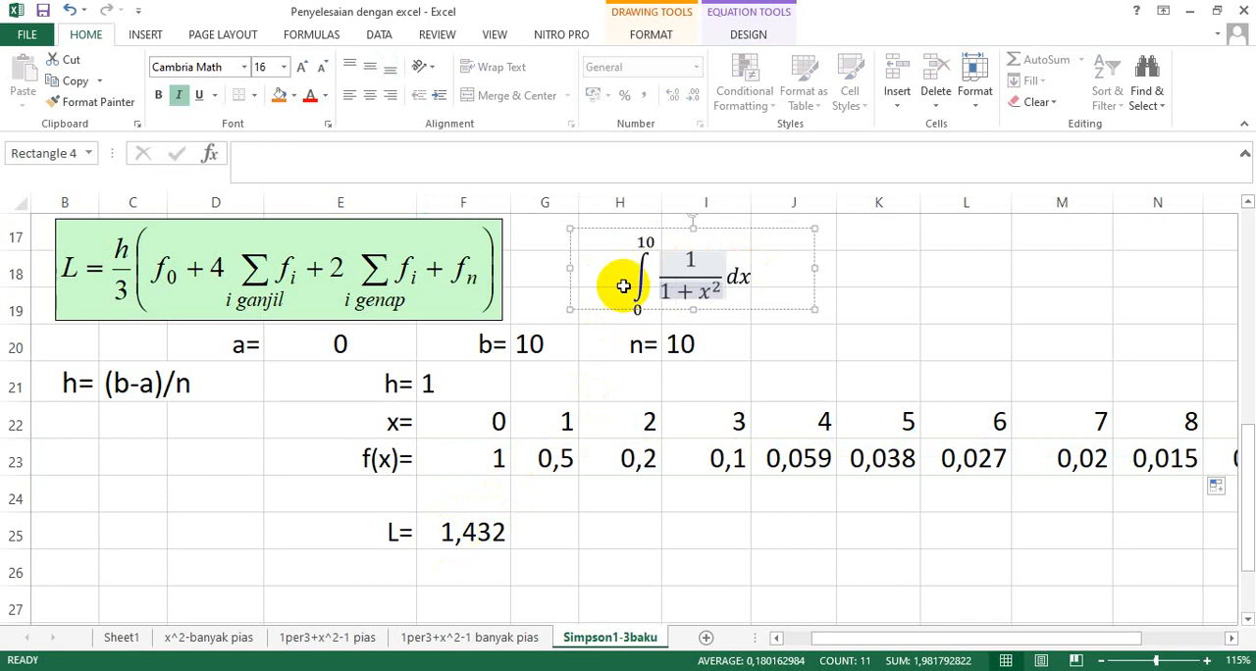
left_click_drag(630, 268, 740, 283)
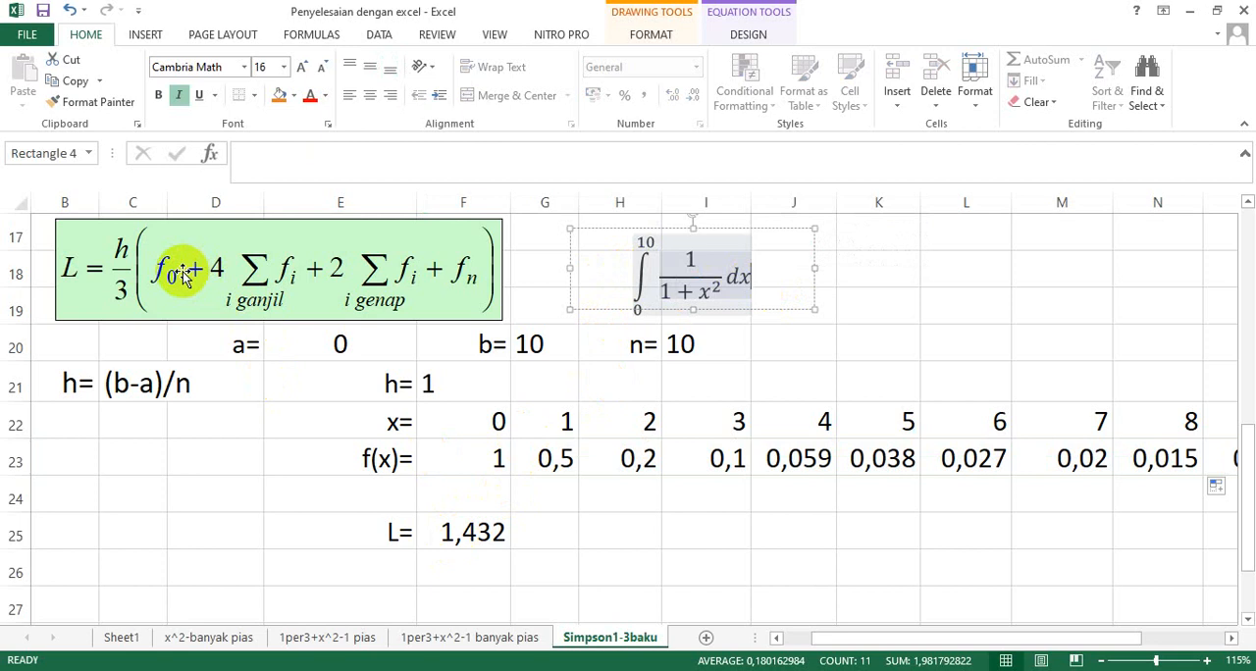
left_click(465, 531)
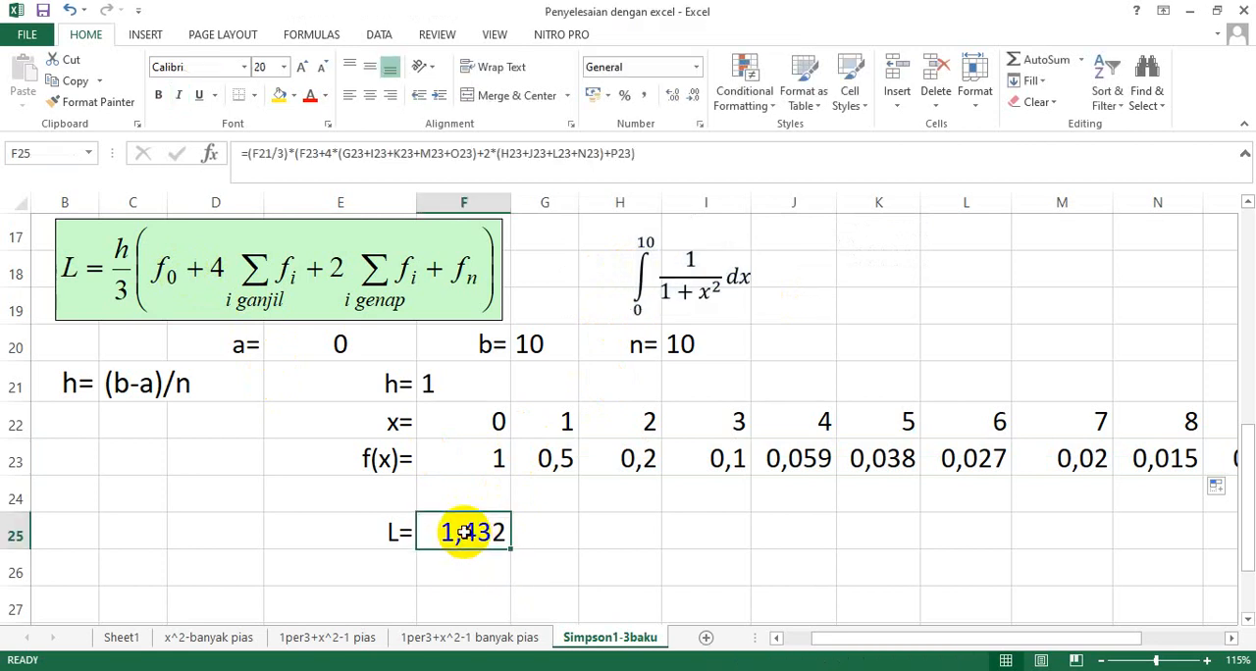
Begin rewriting the L formula in F25 as =(F21/3)*(F23), covering the h/3 factor and the f0 term.
type("=(")
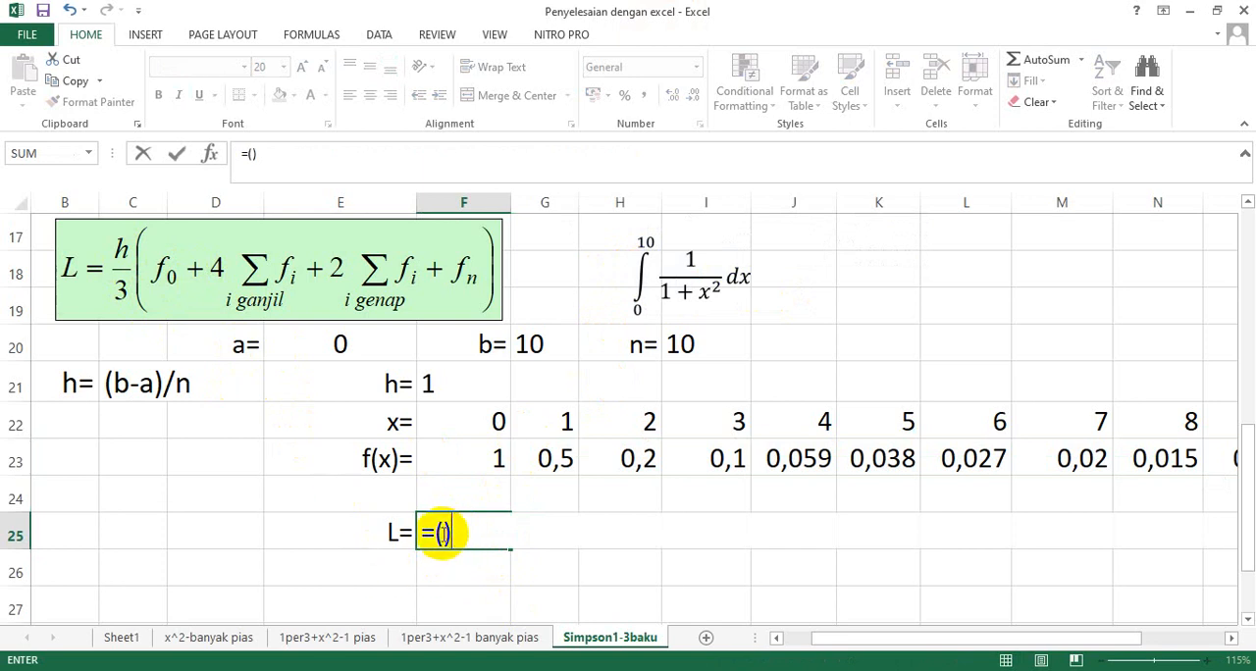
left_click(442, 533)
left_click(434, 382)
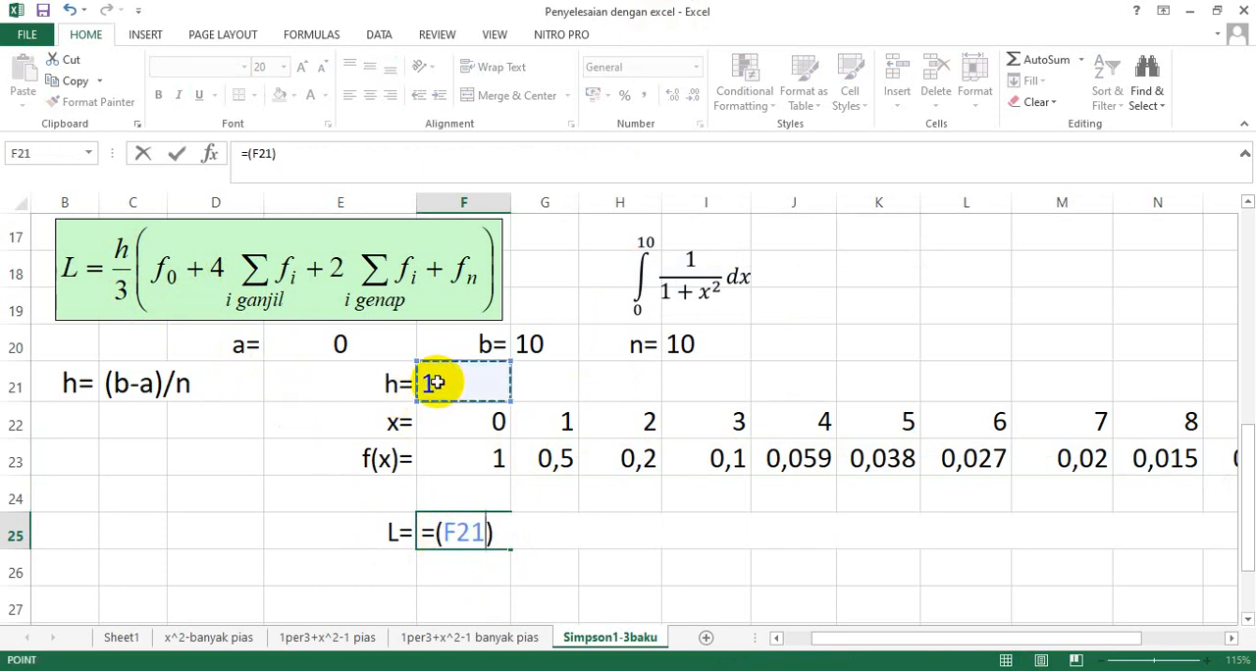
type("/3")
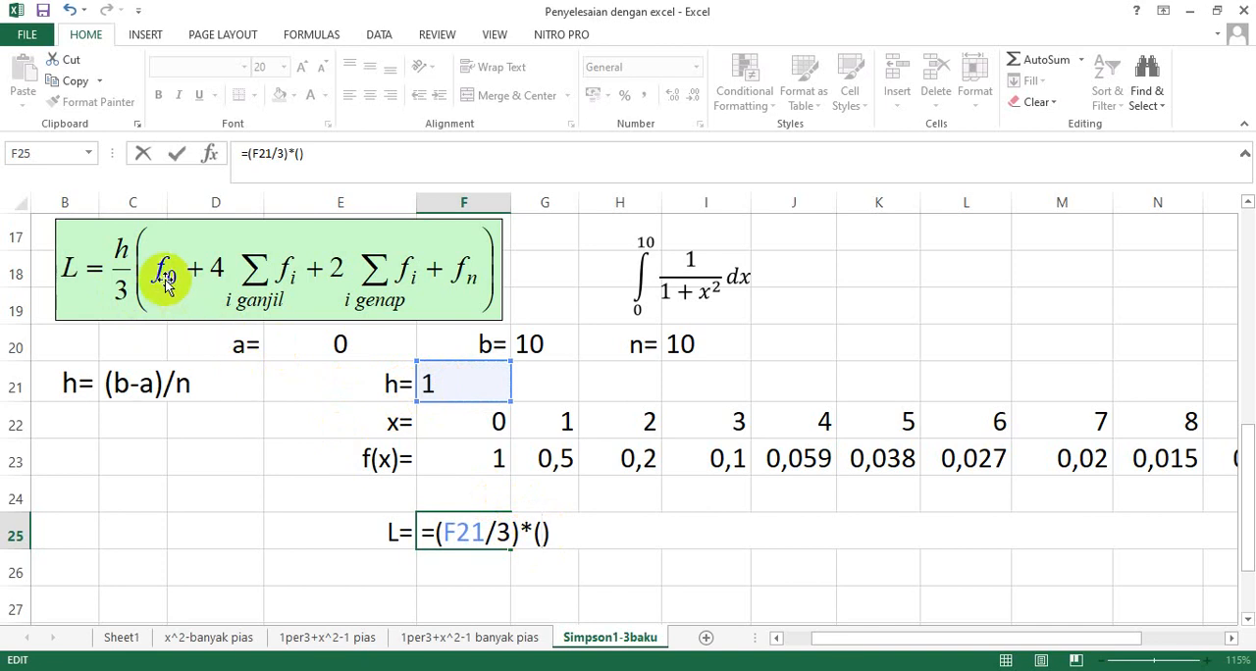
left_click(482, 461)
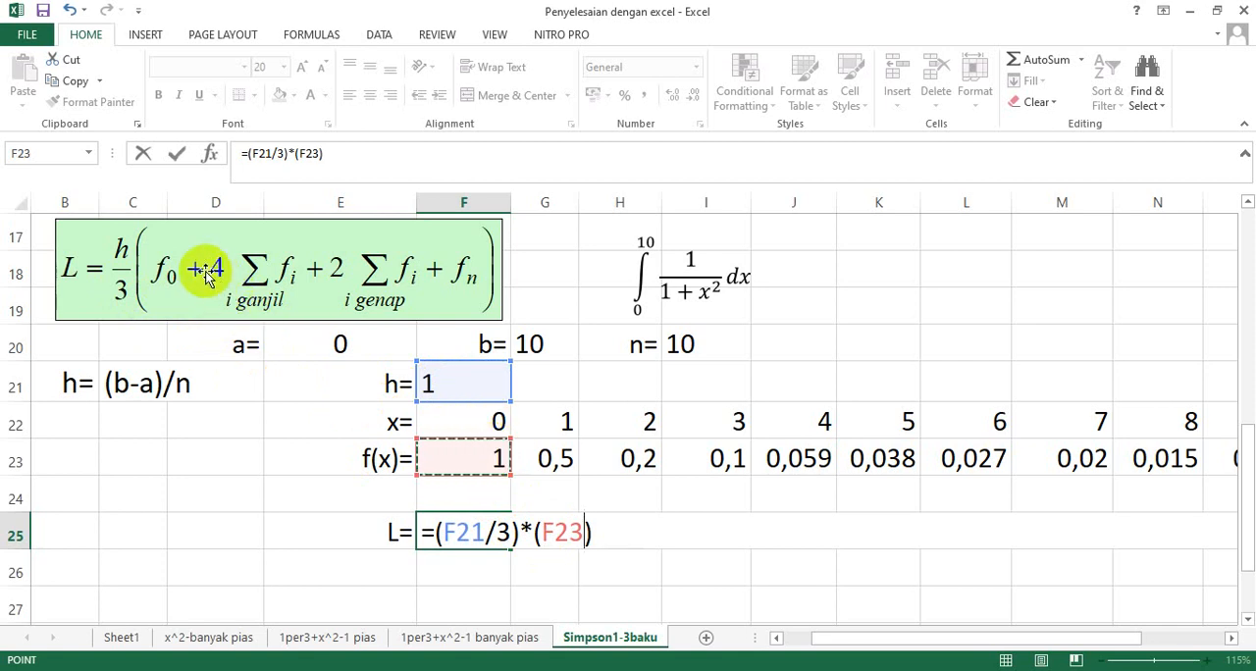
Add the odd-index term +4*(G23+I23+K23+M23+O23) after F23 inside the second bracket of the L formula.
type("+4*(")
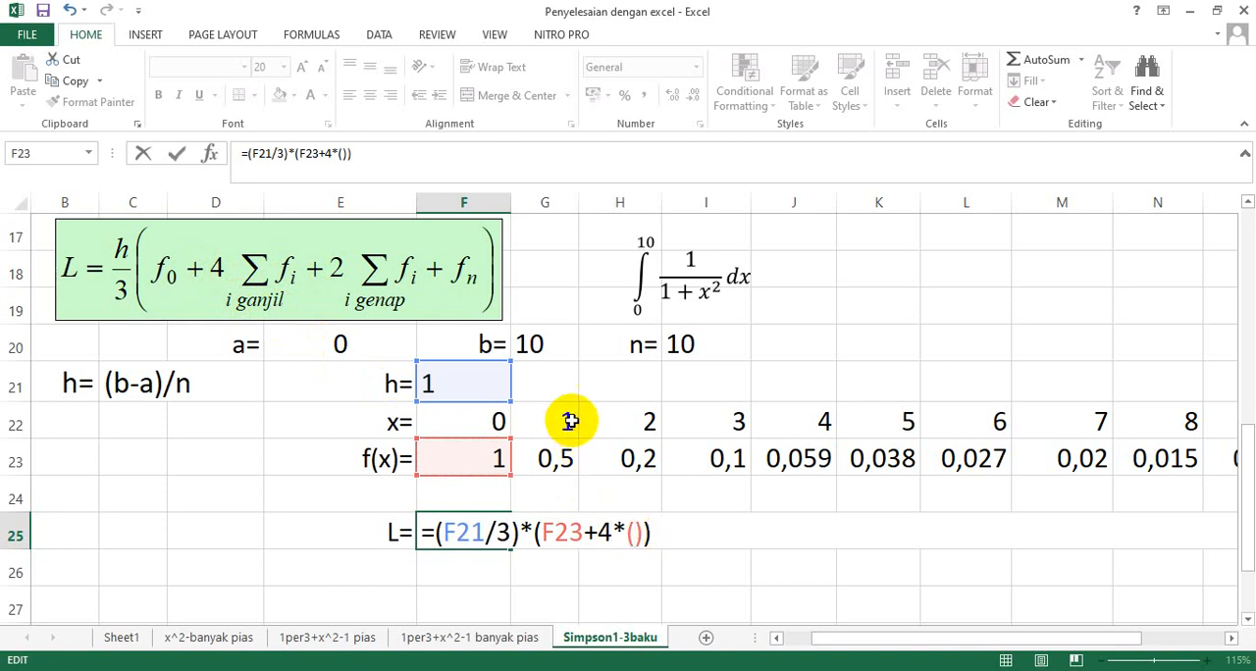
left_click(556, 459)
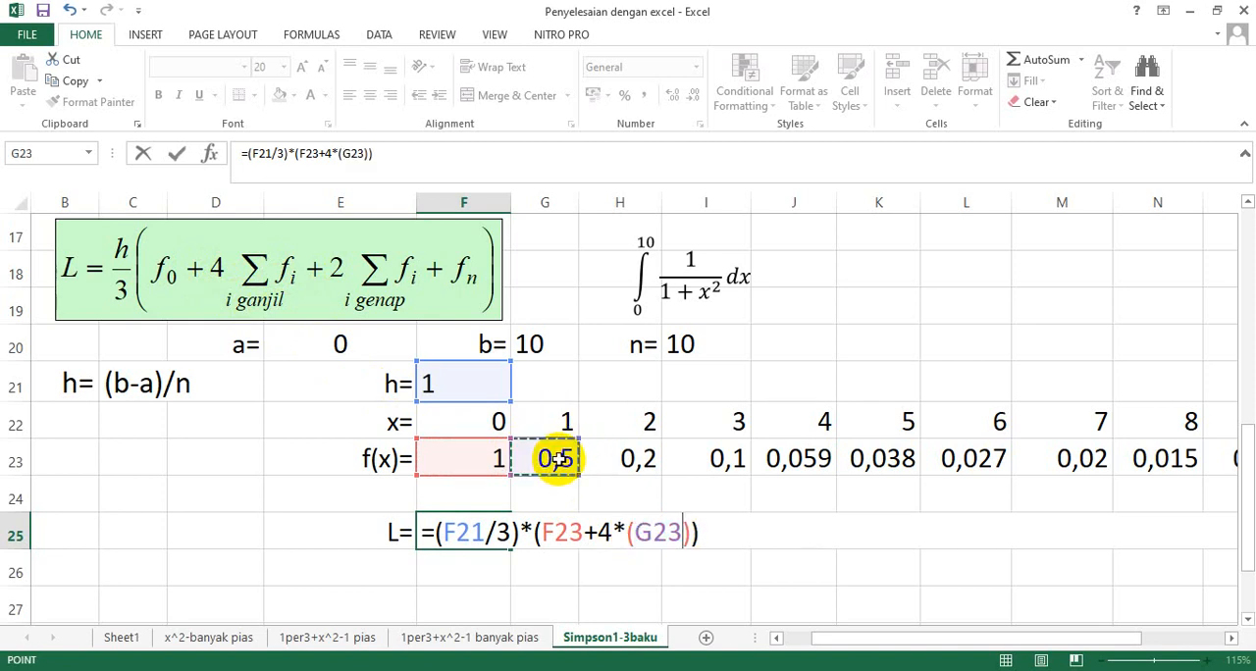
type("+")
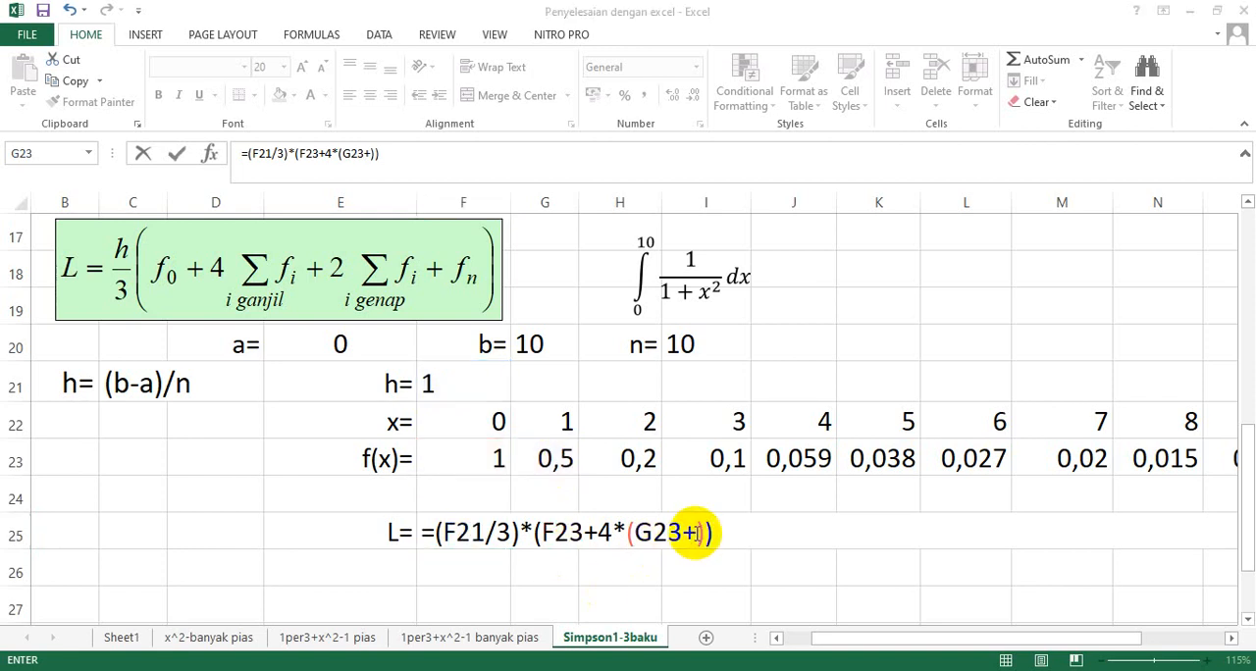
left_click(695, 532)
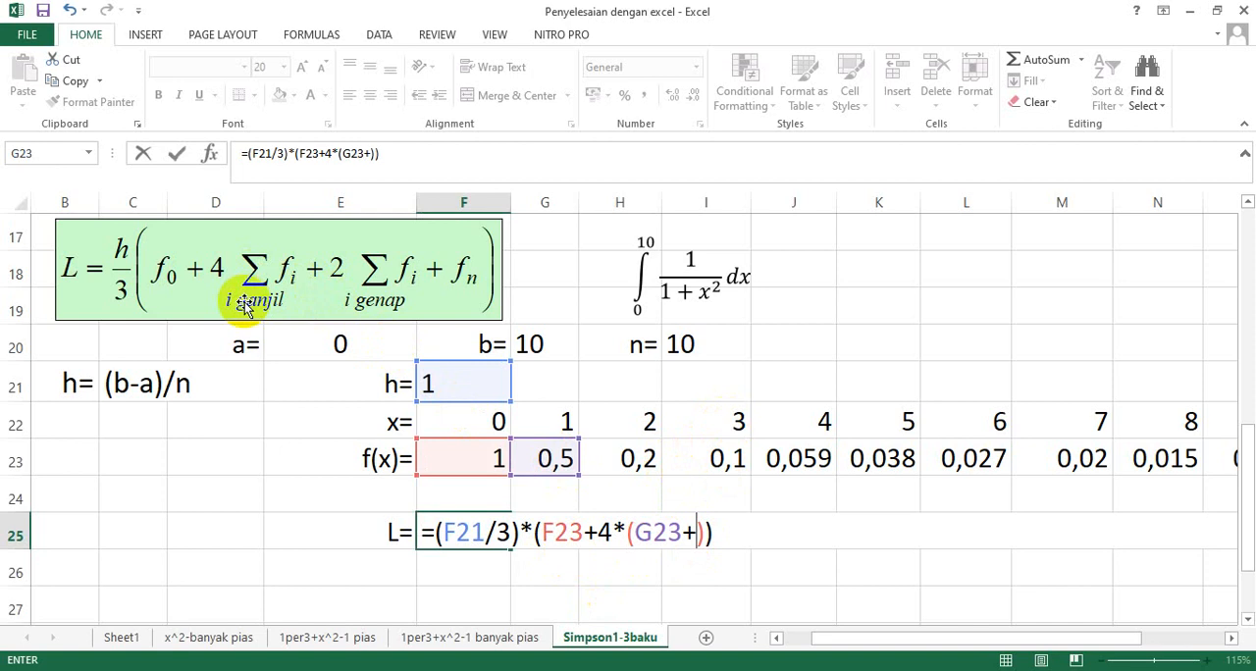
left_click(727, 462)
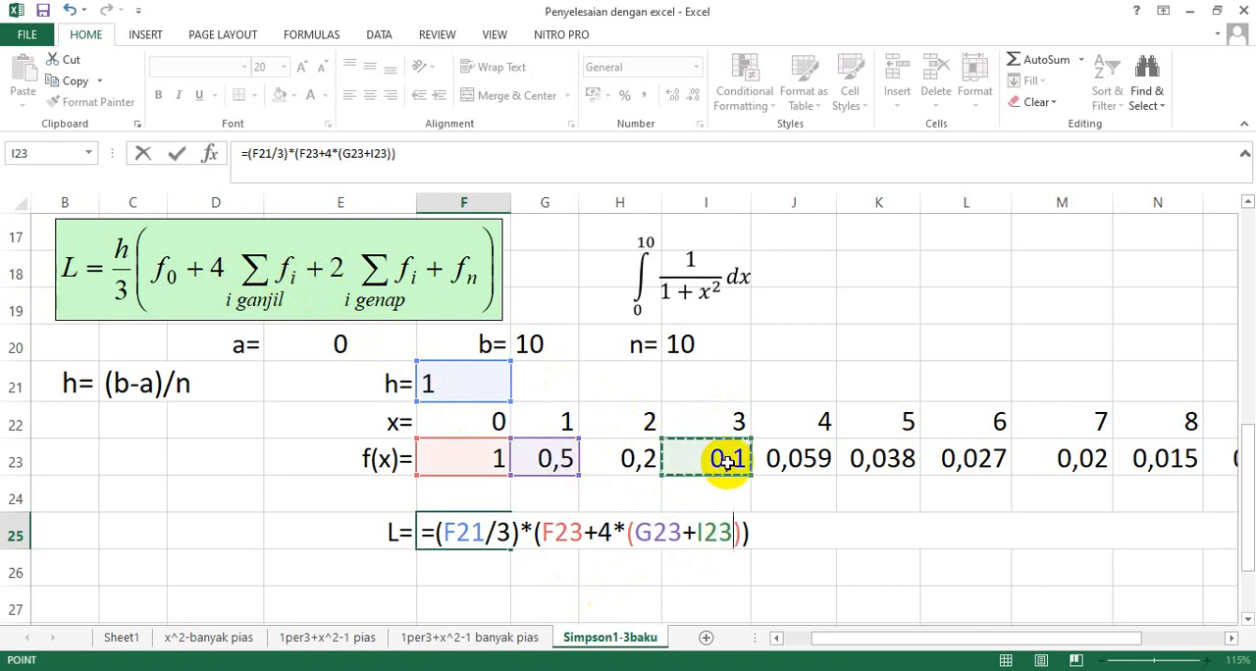
type("+")
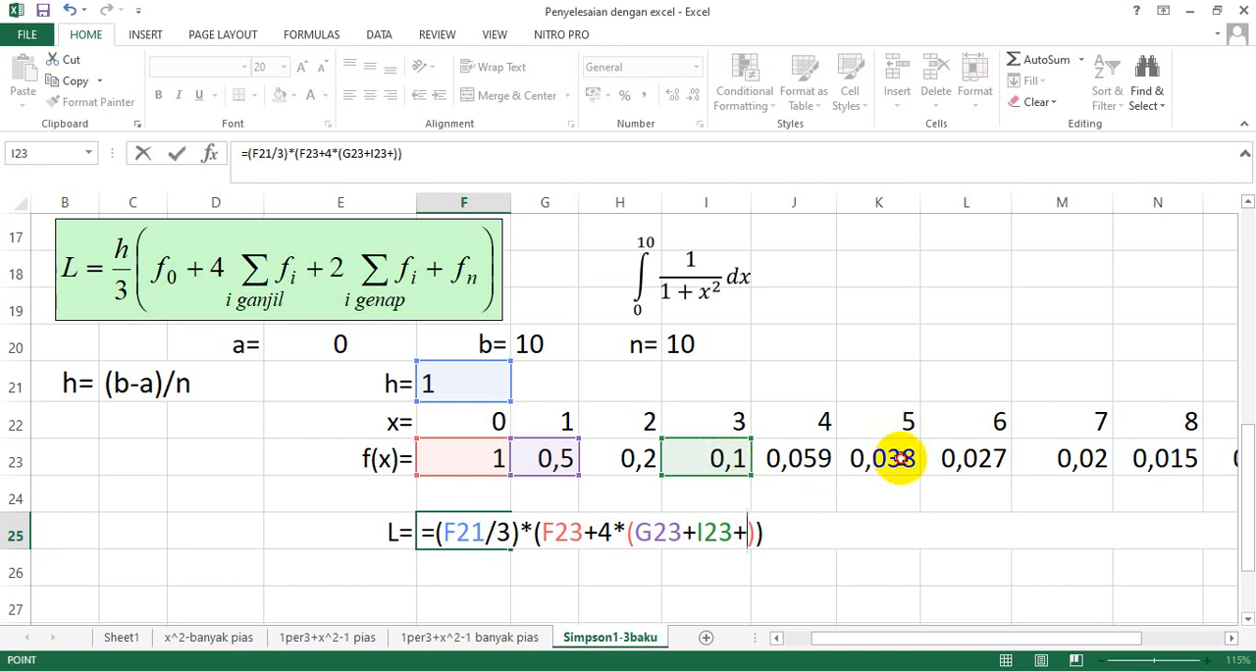
left_click(899, 462)
type("+")
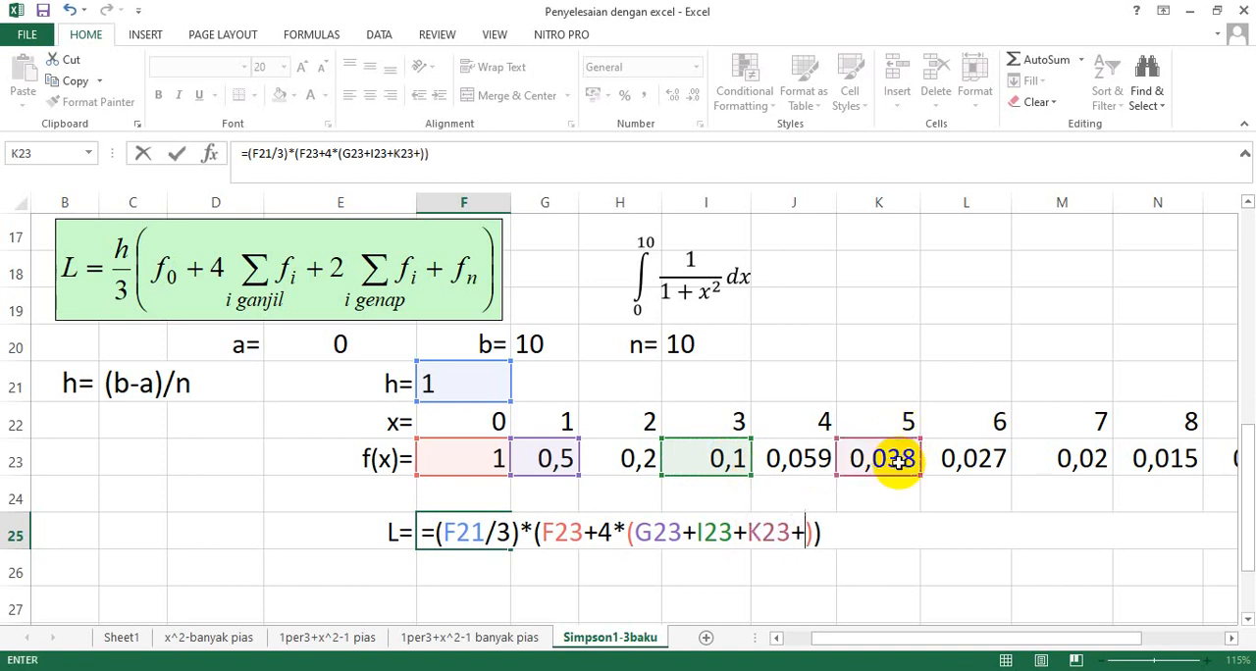
left_click(1076, 462)
left_click_drag(1121, 639, 1185, 648)
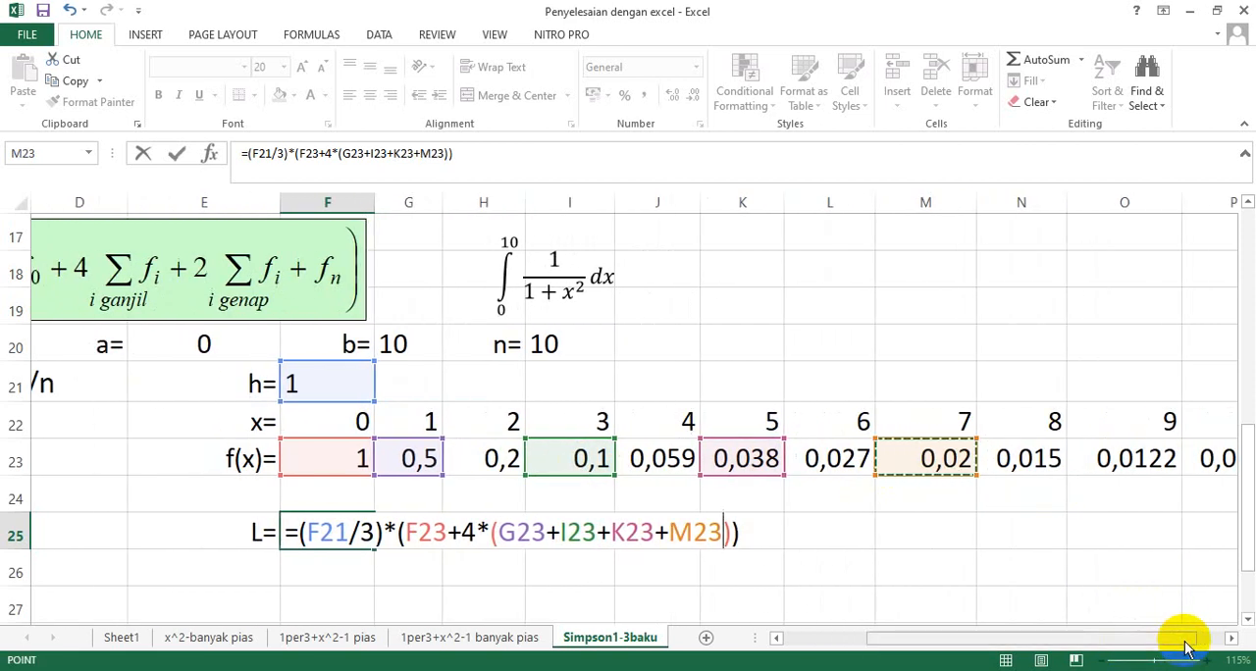
type("+")
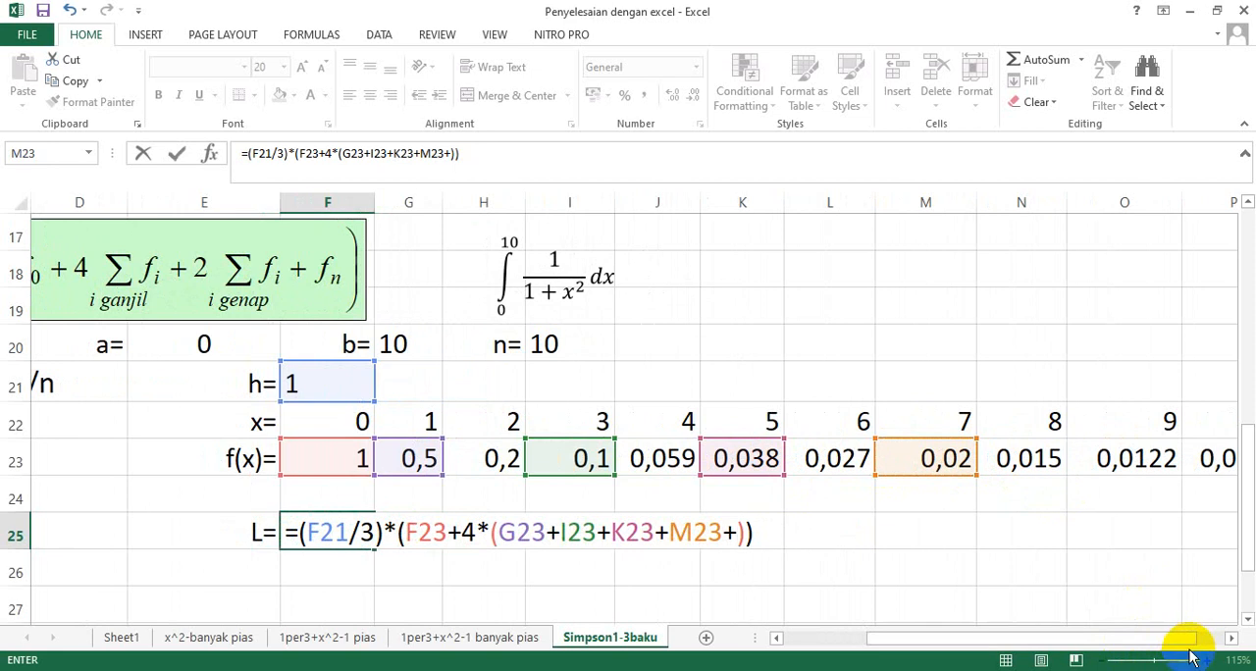
left_click(1231, 639)
left_click(1231, 639)
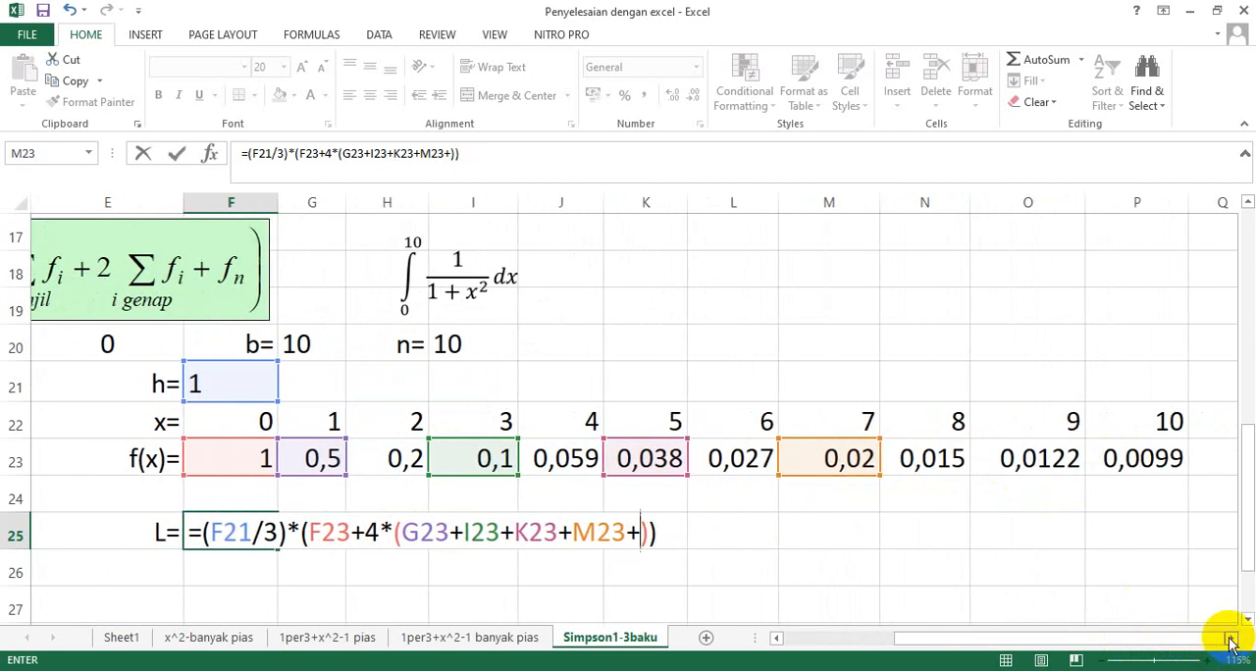
left_click(1043, 463)
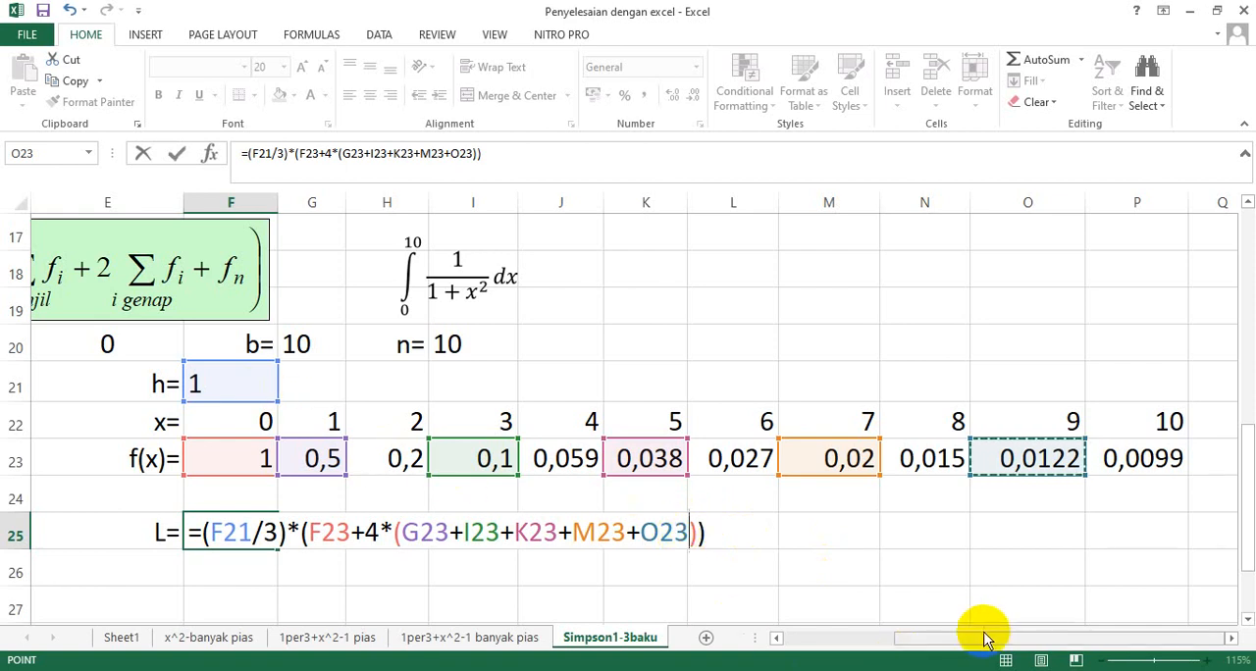
Add the even-index term +2*(H23+J23+L23+N23) after the odd-index sum in the L formula.
left_click_drag(981, 639, 883, 639)
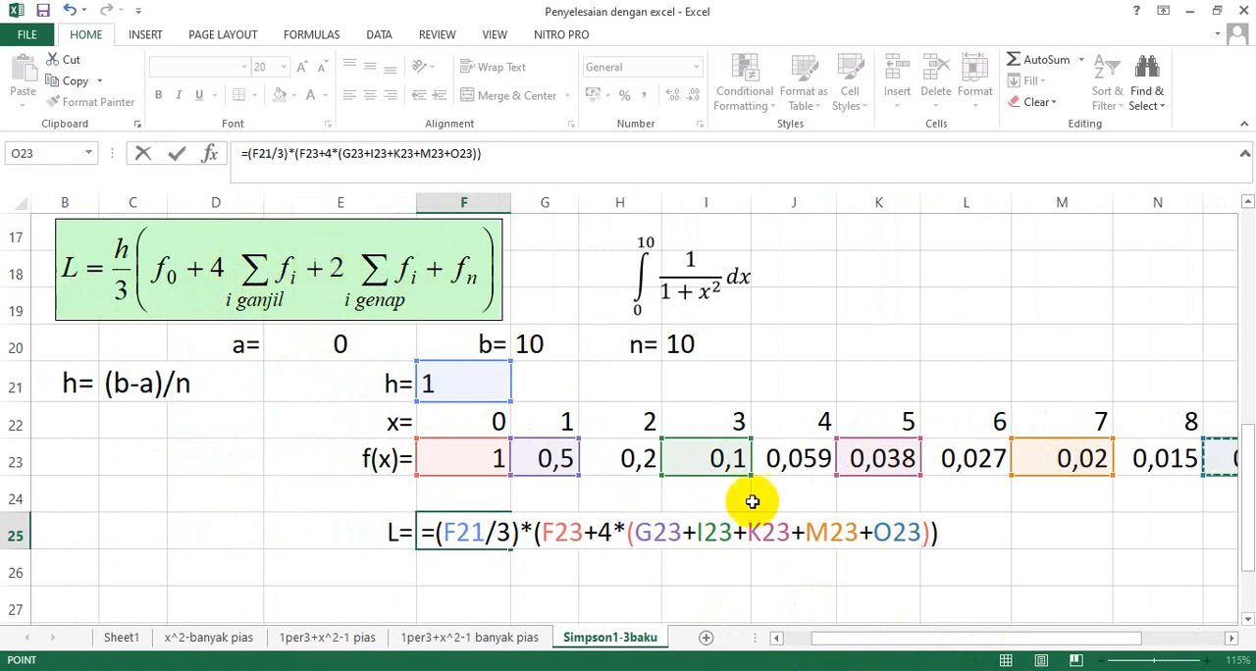
left_click(939, 533)
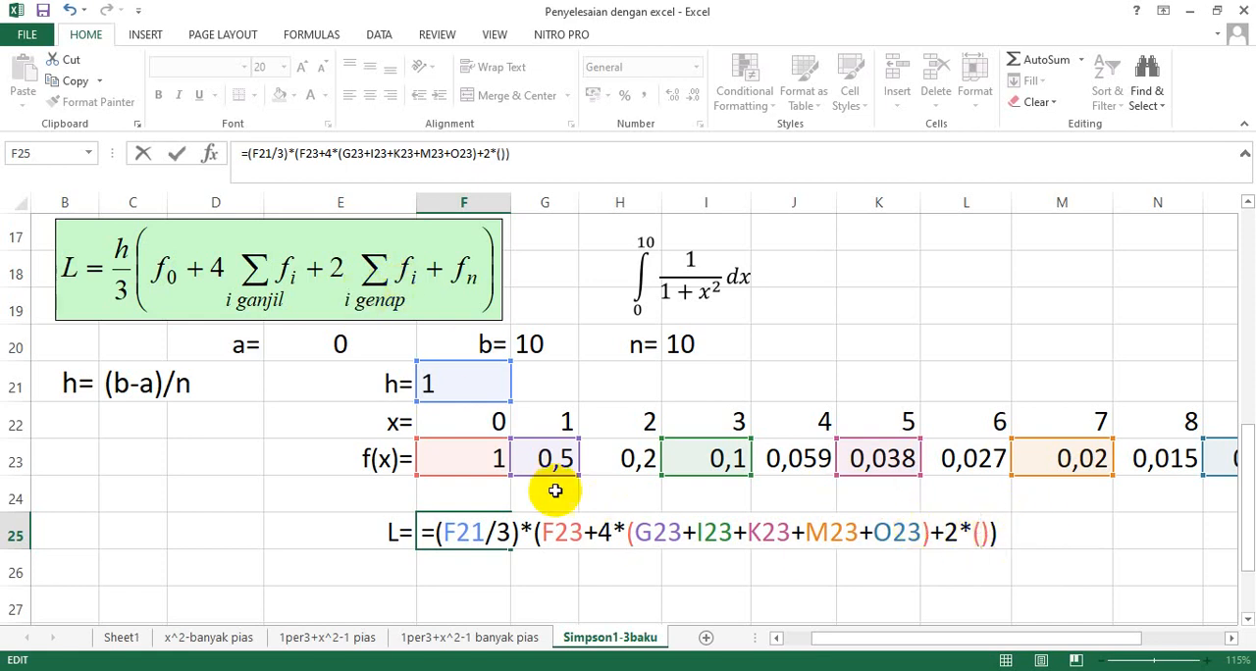
left_click(638, 461)
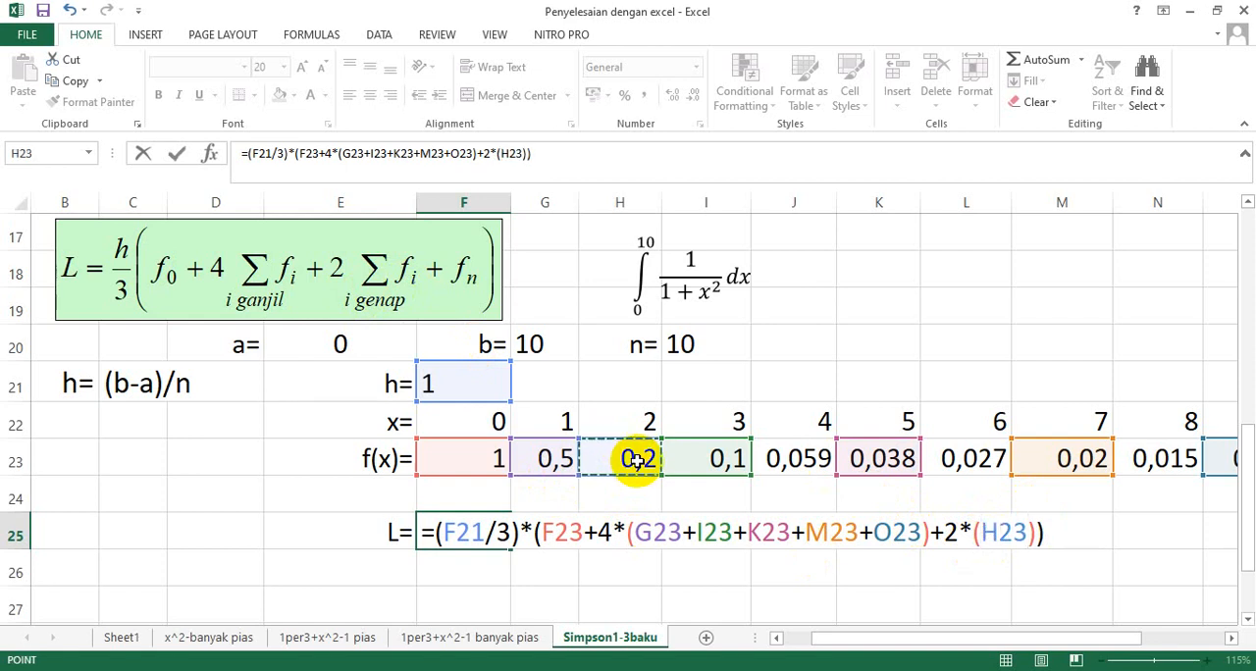
type("+")
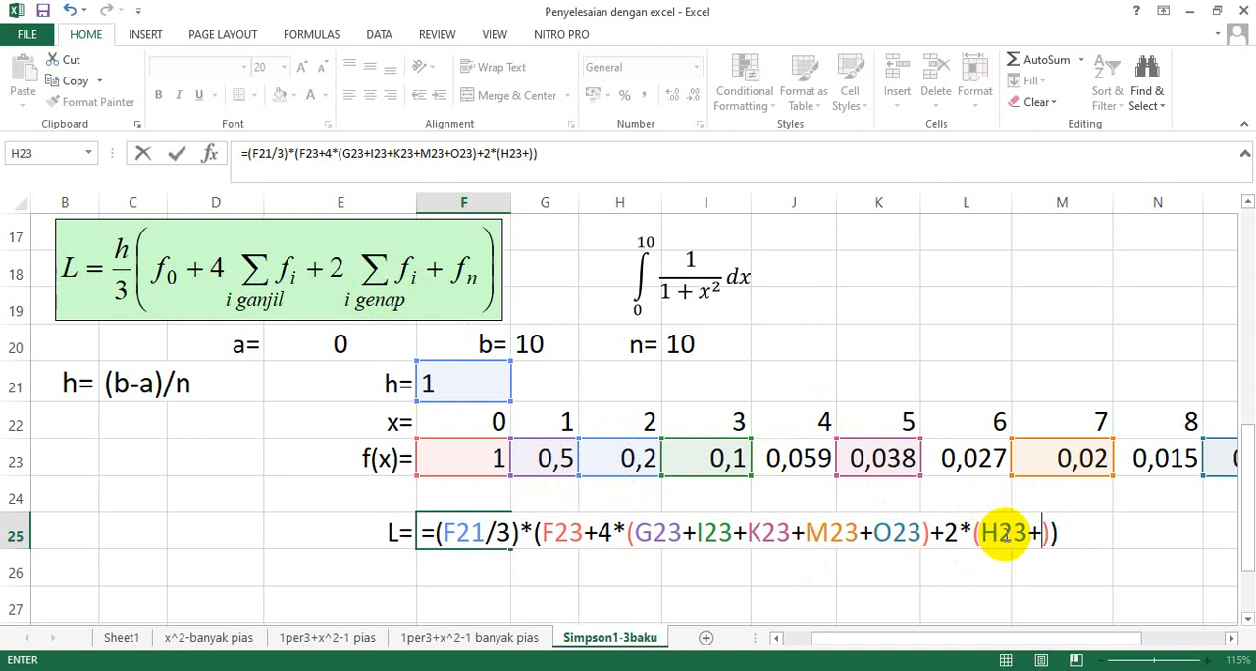
left_click(800, 463)
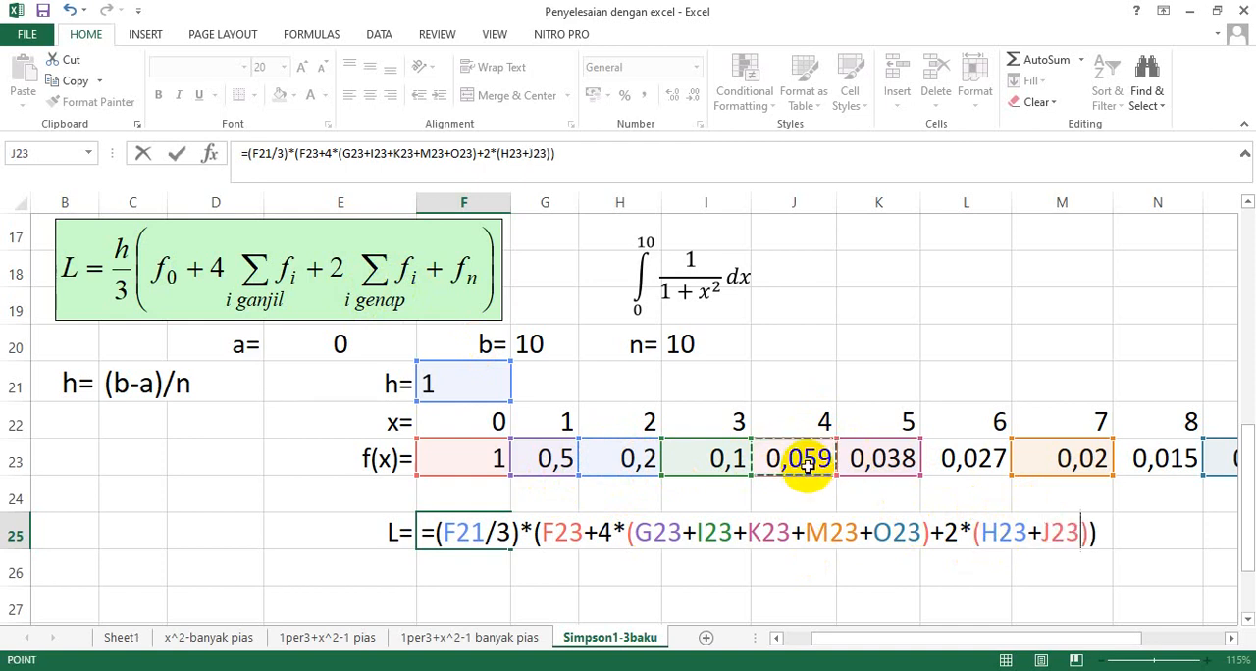
type("+")
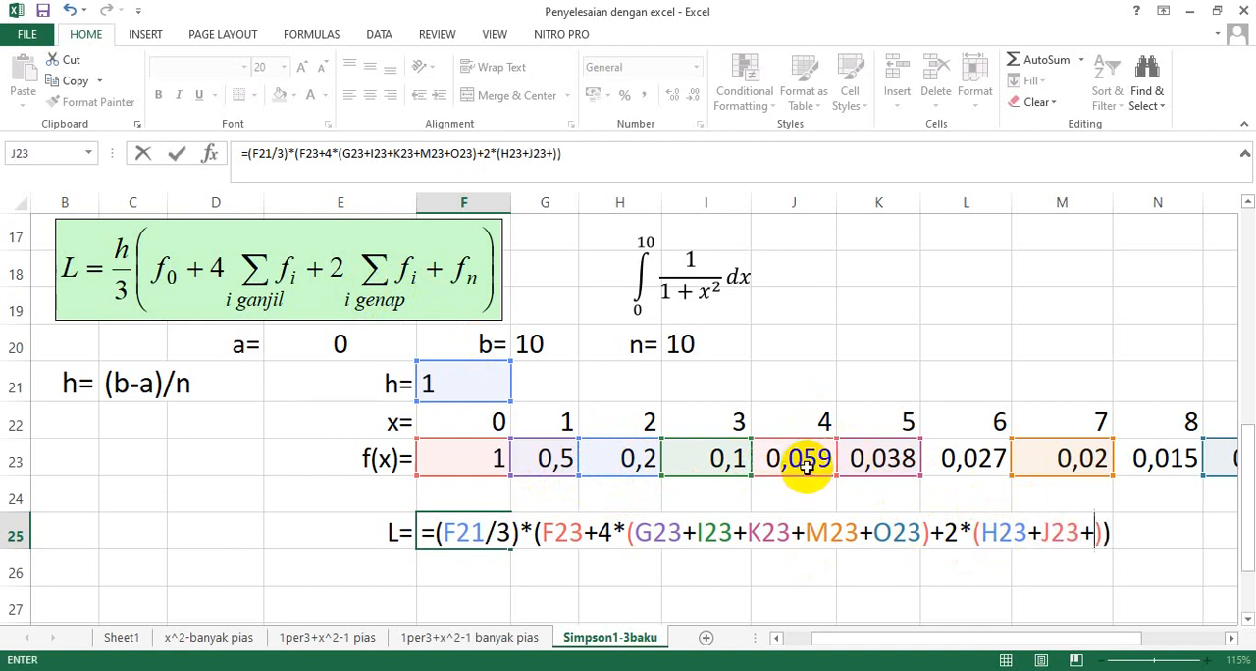
left_click(983, 458)
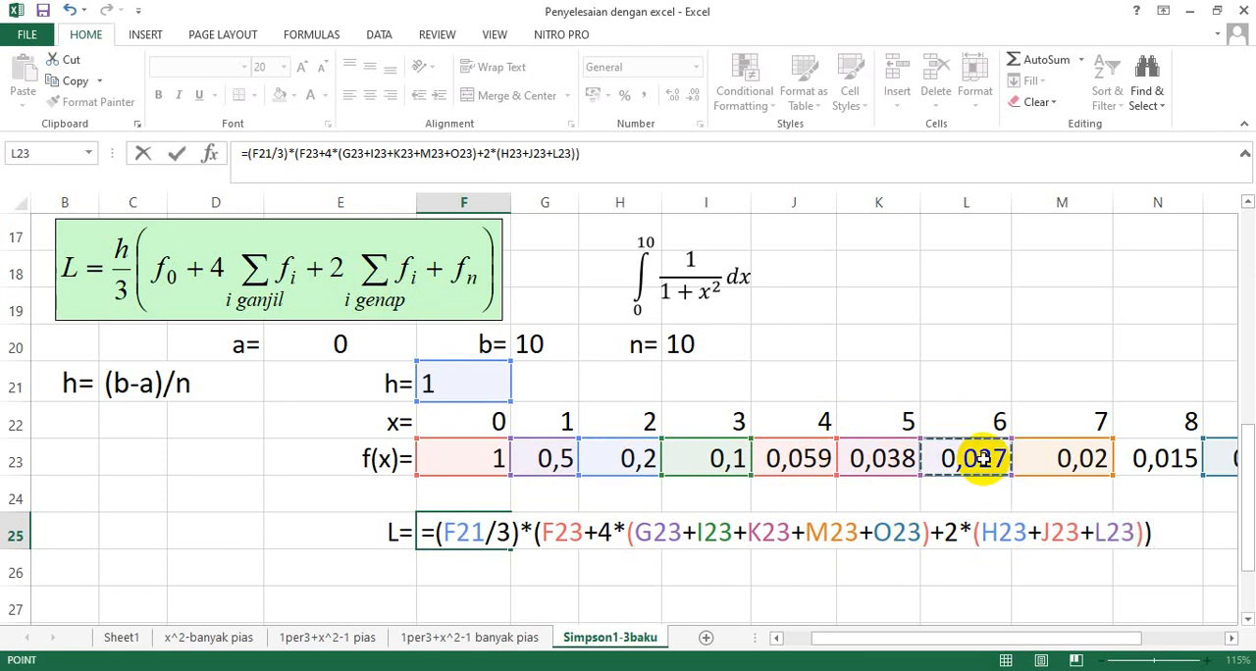
type("+")
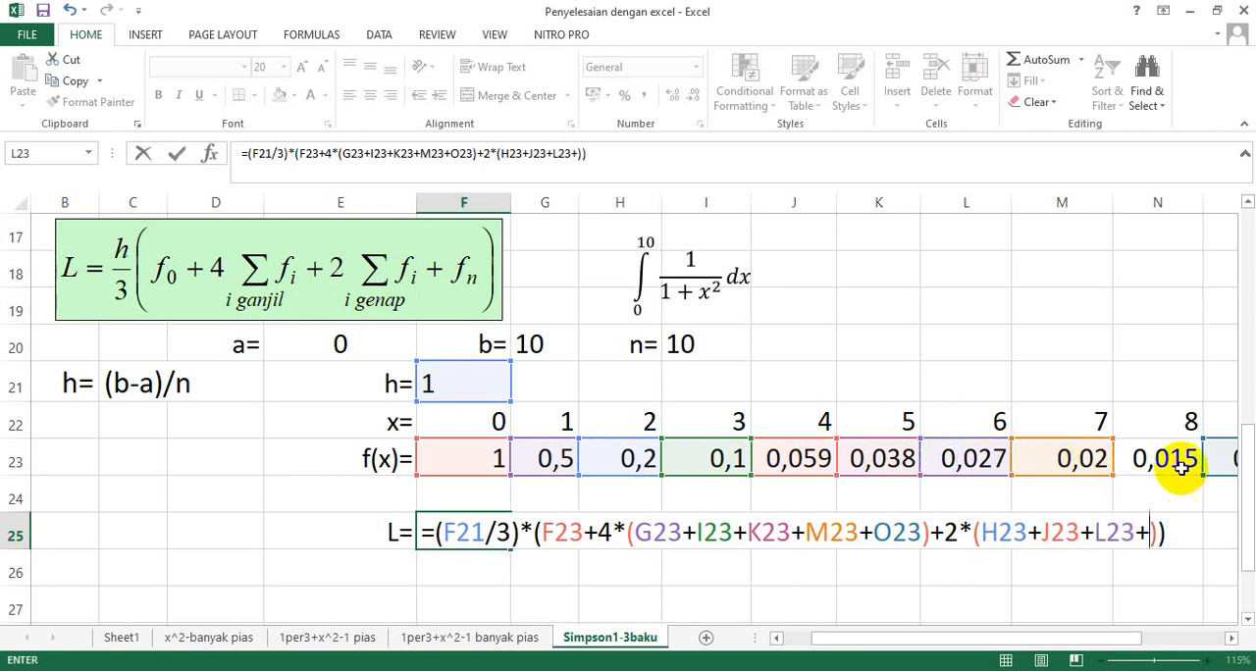
left_click(1232, 639)
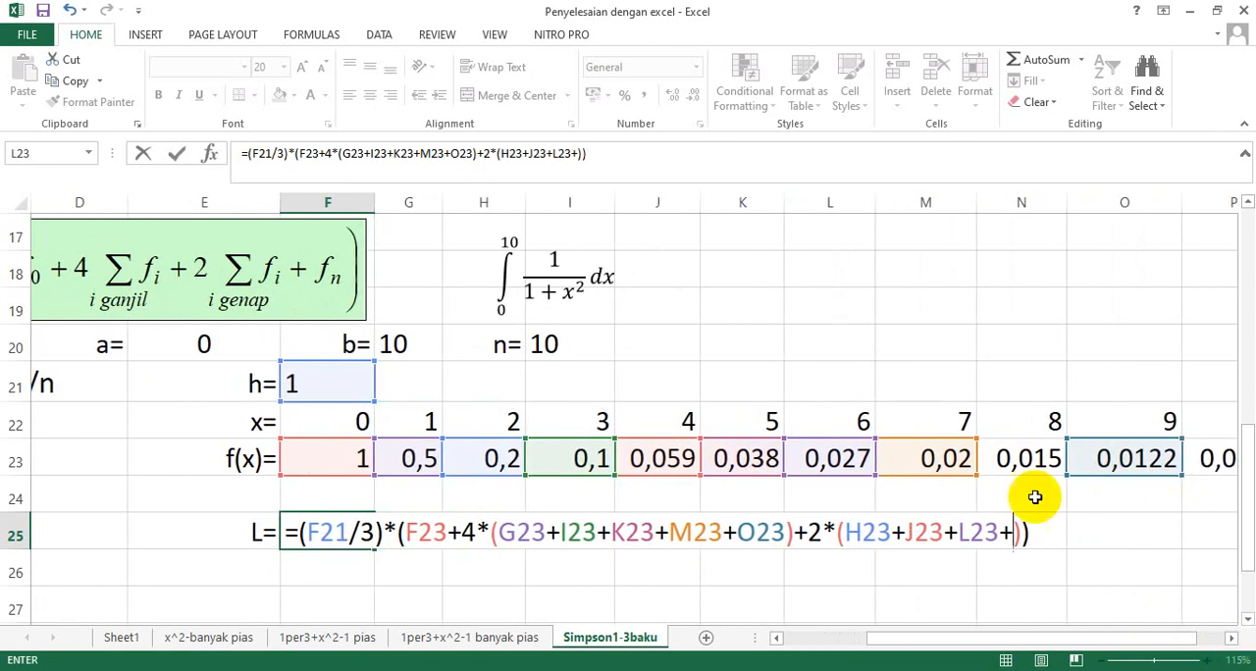
left_click(1030, 459)
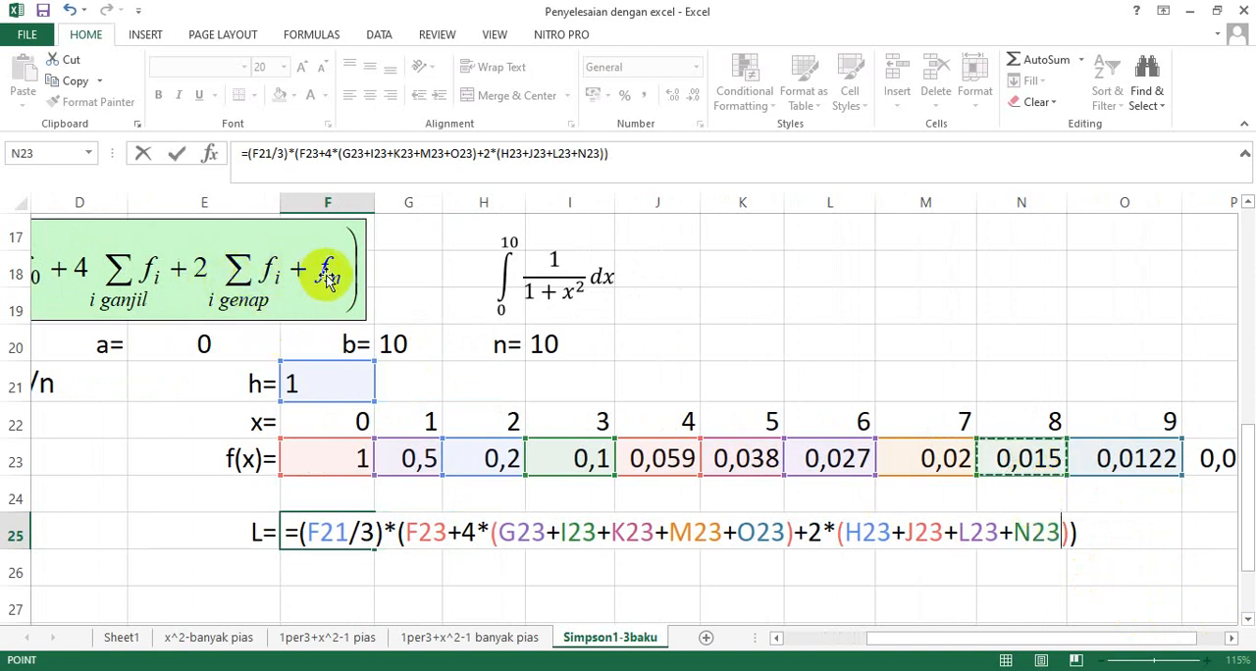
Add the last term +P23 before the closing bracket and enter the completed L formula in F25.
left_click(1068, 531)
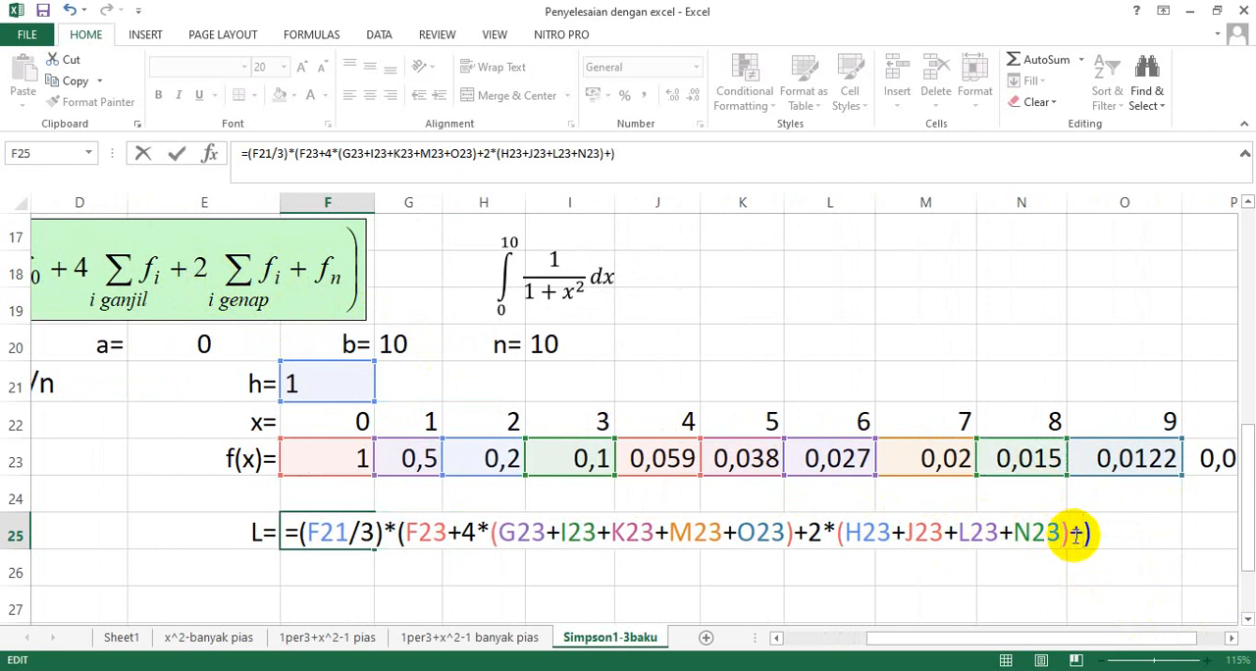
left_click(1231, 636)
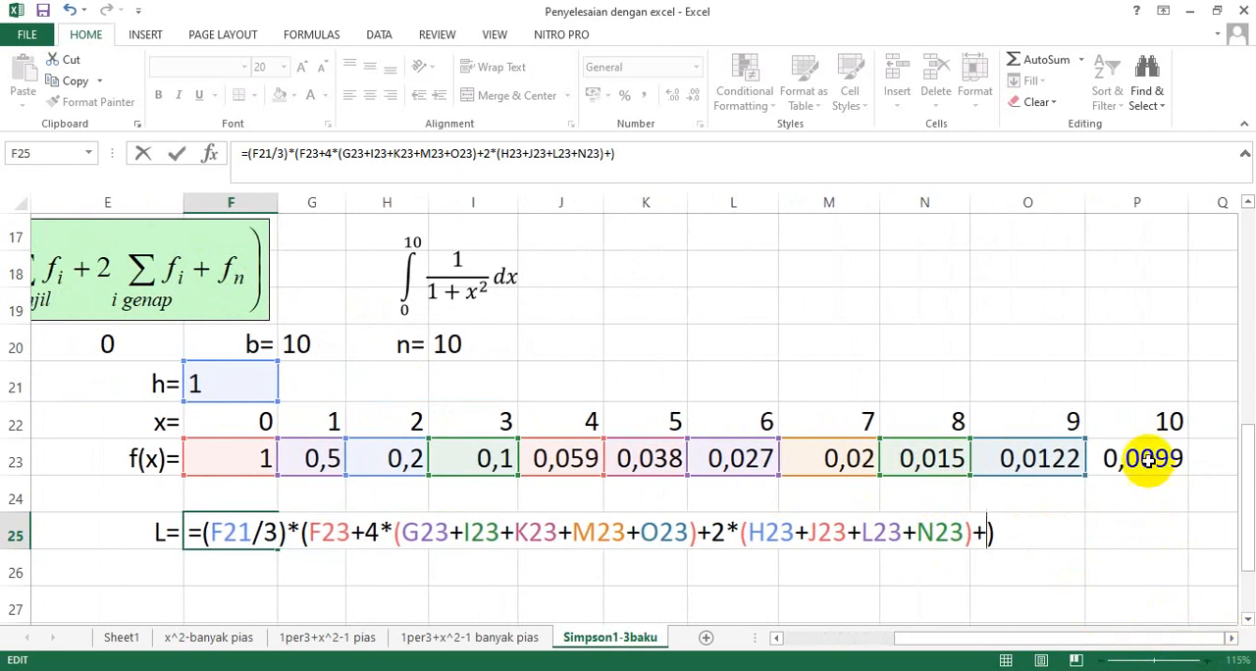
left_click(1148, 460)
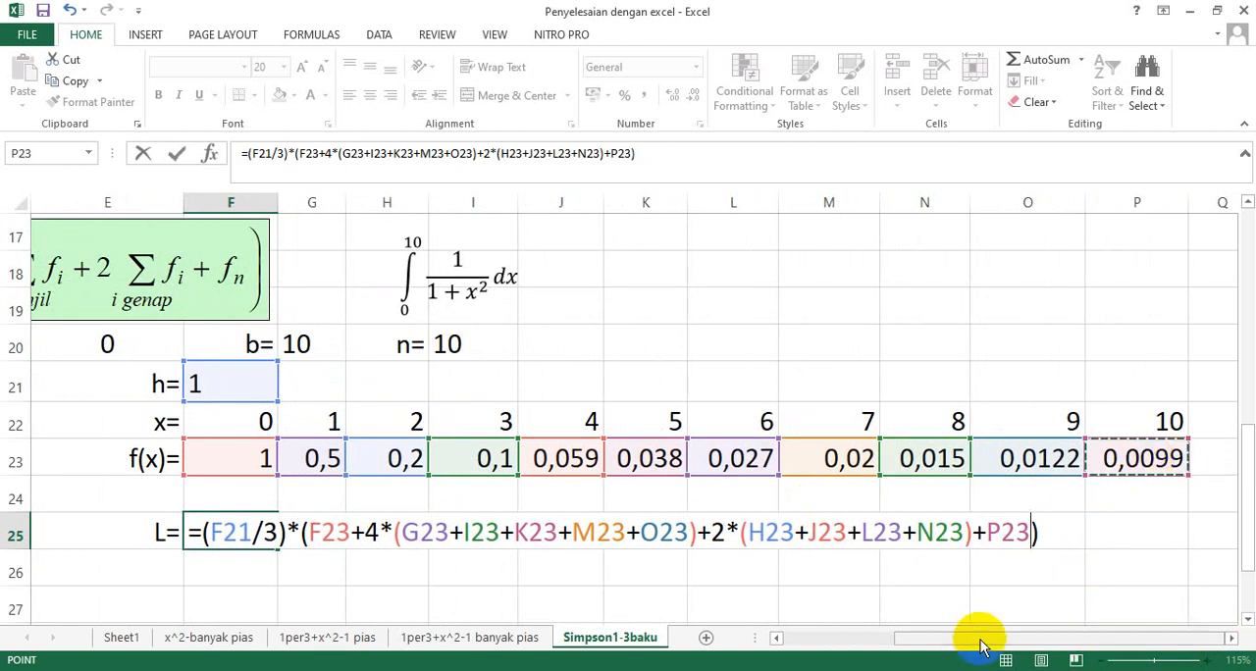
left_click_drag(978, 640, 956, 663)
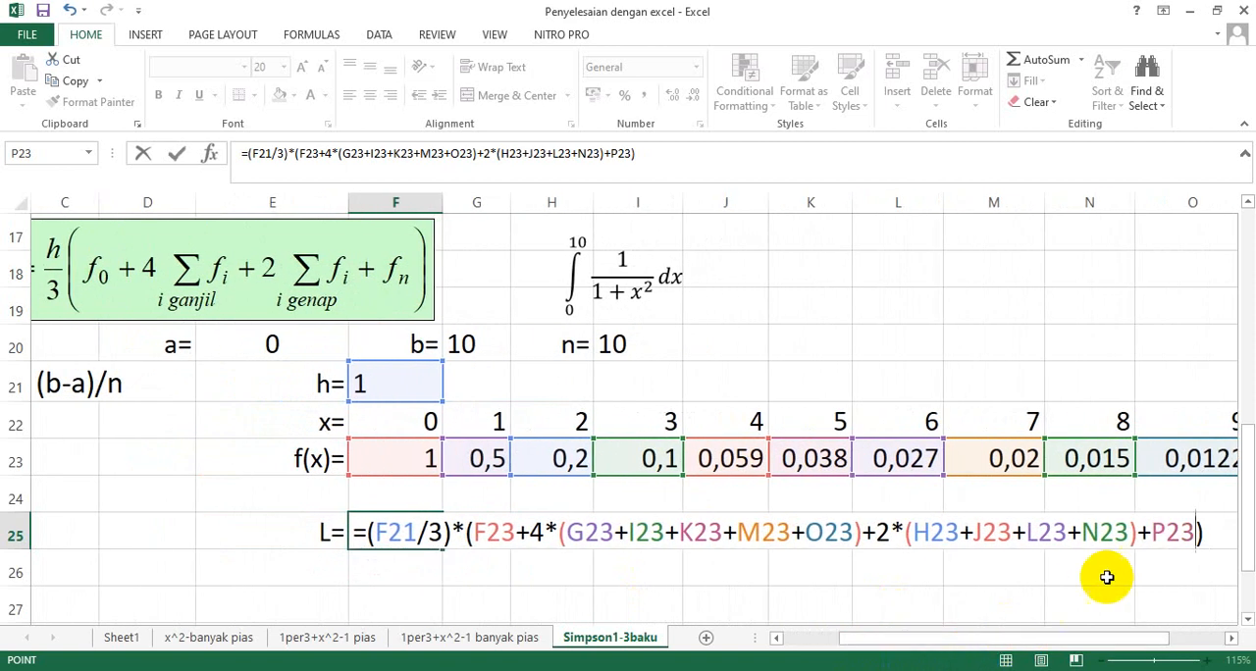
key("Return")
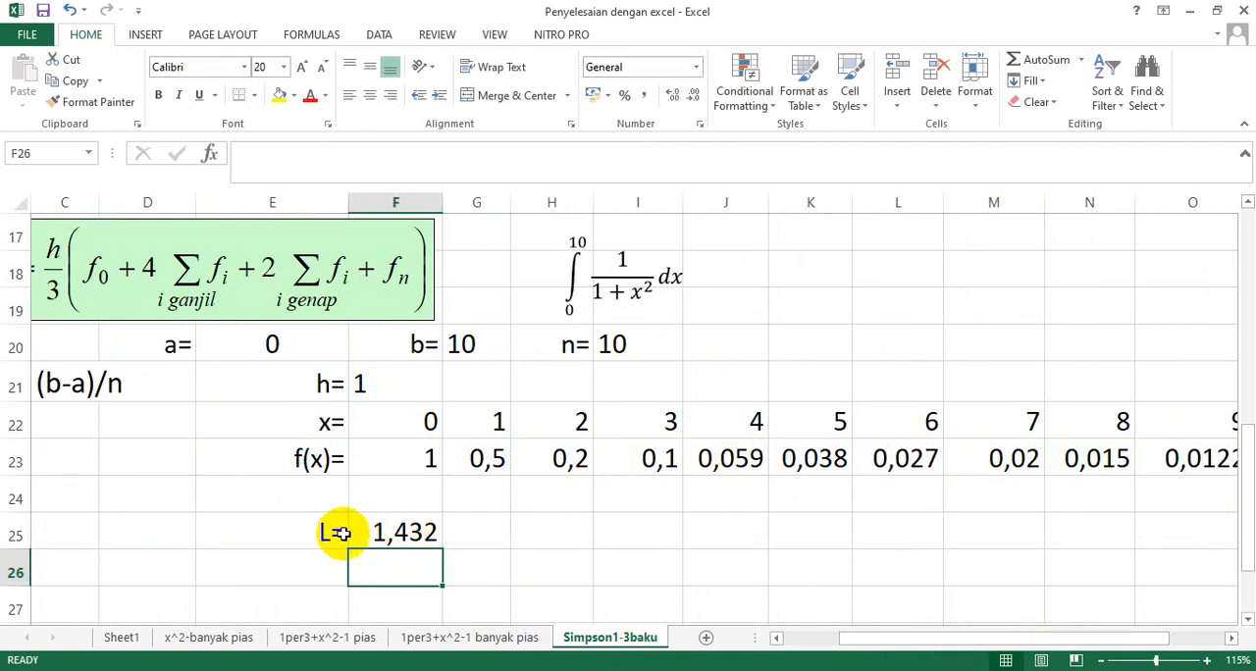
Right-align the I= label in D13, then compare the single-application result in E13 with the n=10 result in F25.
scroll(391, 530, "up", 4)
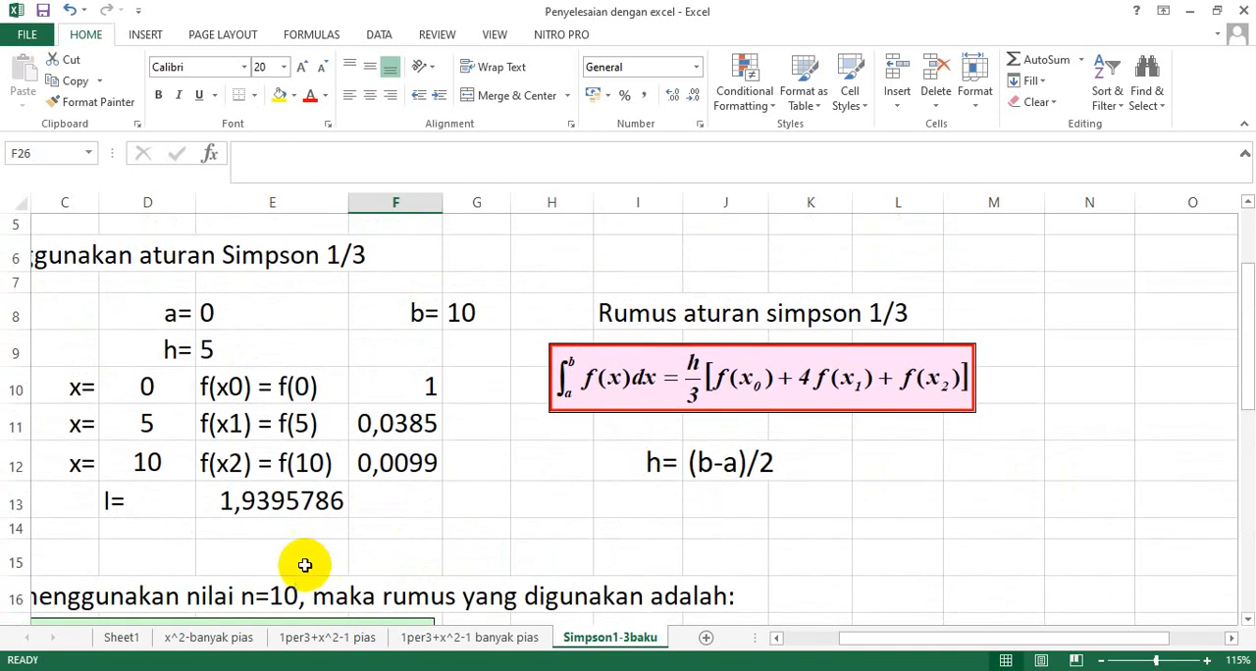
left_click(148, 503)
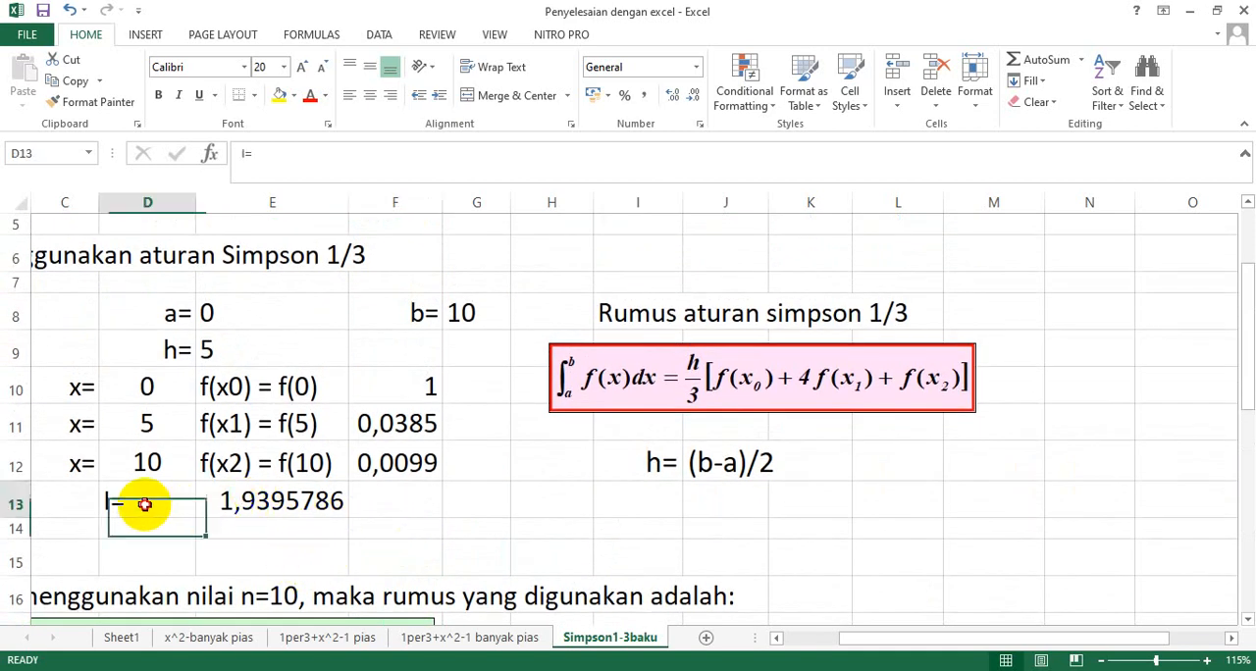
left_click(390, 95)
left_click(306, 501)
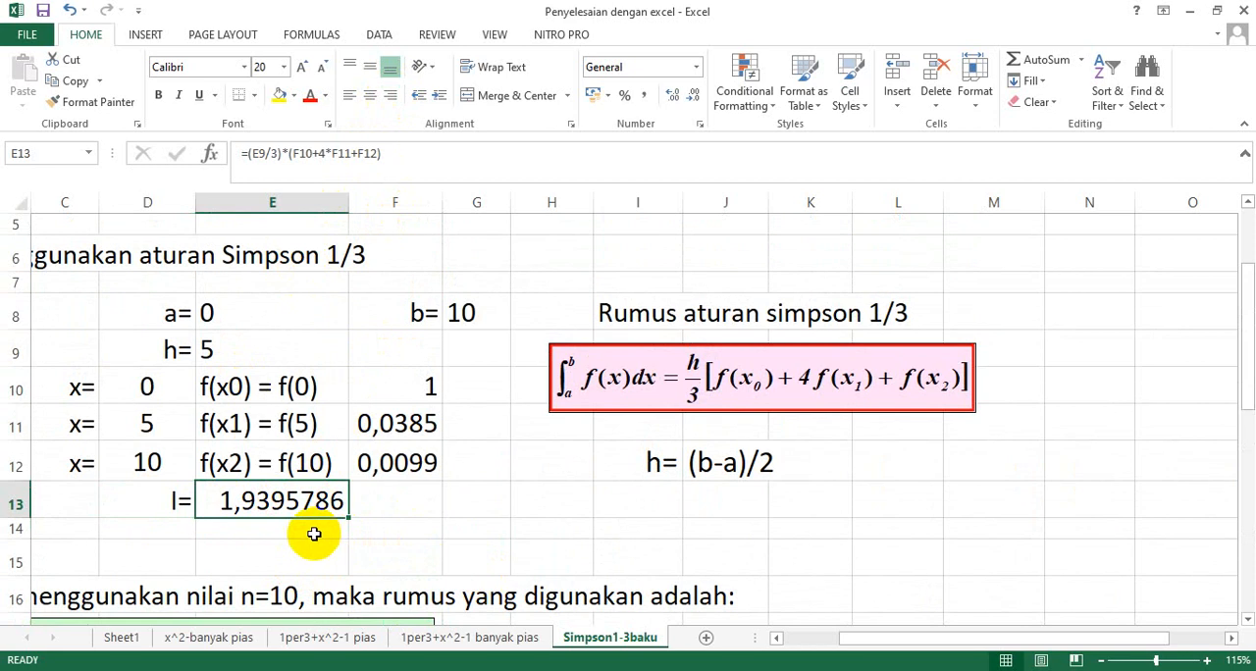
scroll(405, 563, "down", 1)
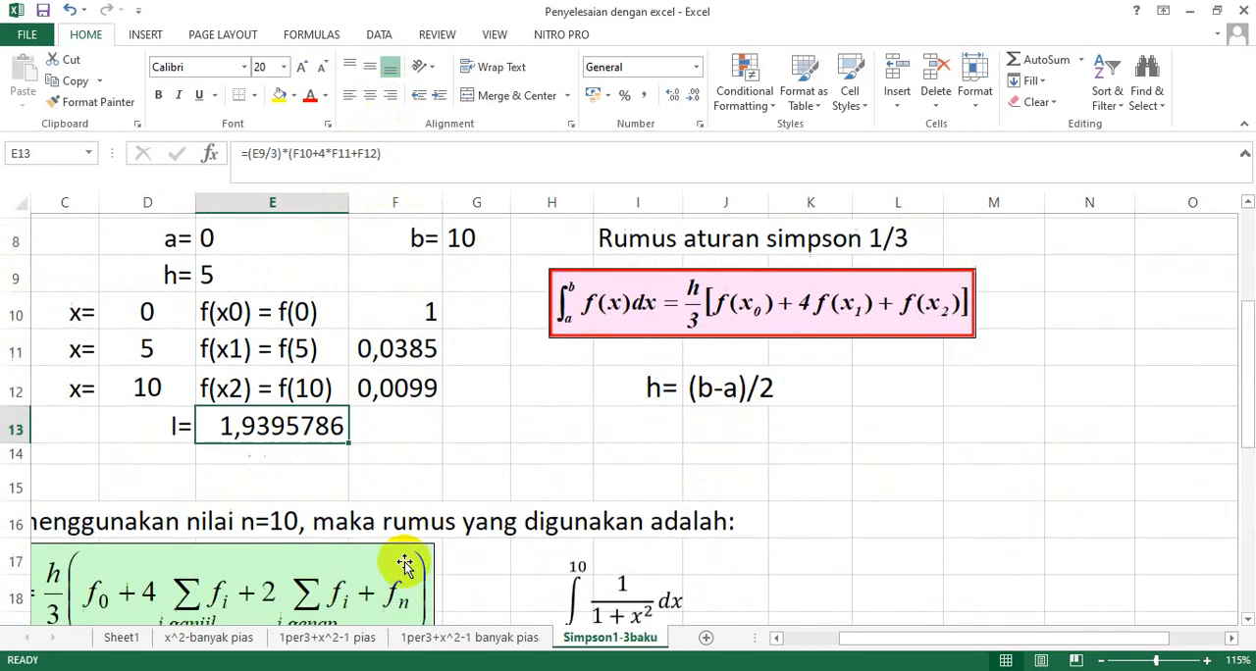
scroll(405, 562, "down", 4)
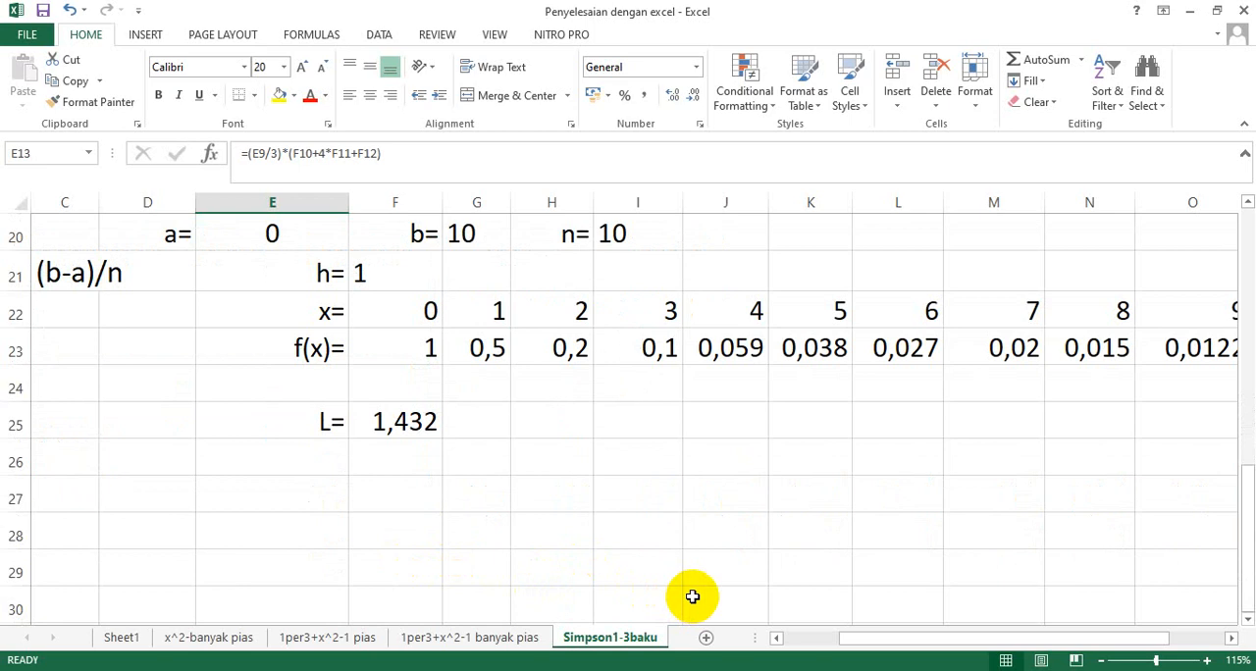
Set the number of intervals n in I20 to 6.
scroll(692, 597, "up", 1)
scroll(694, 593, "up", 1)
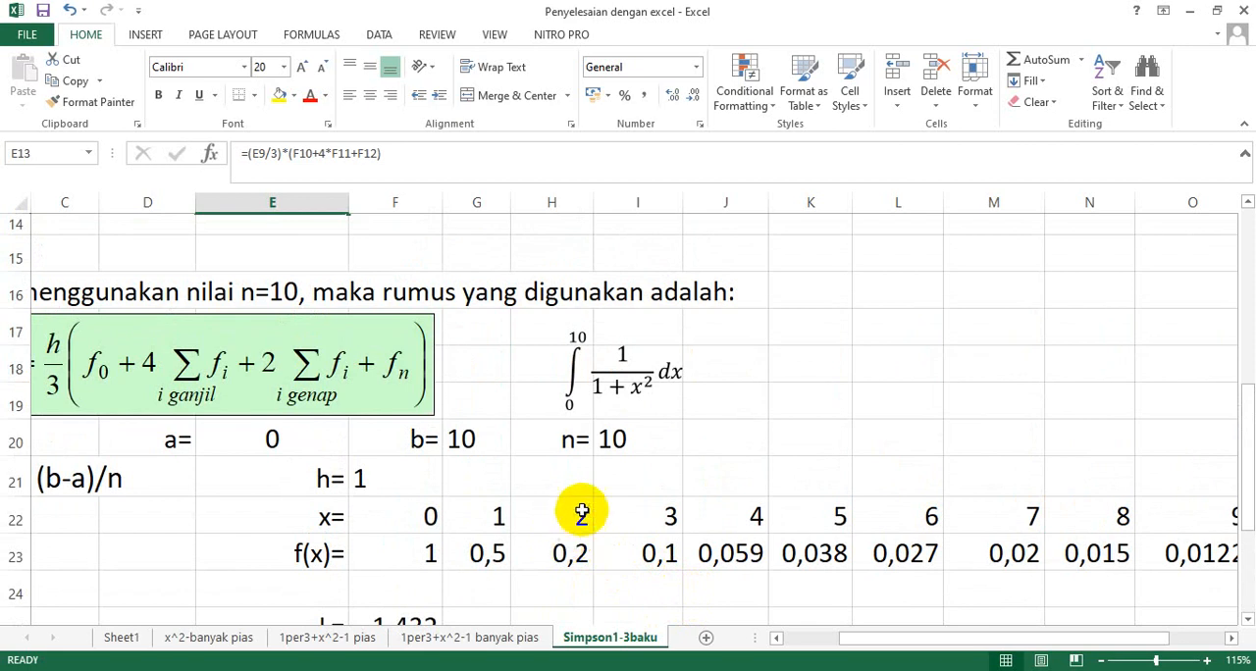
left_click(614, 438)
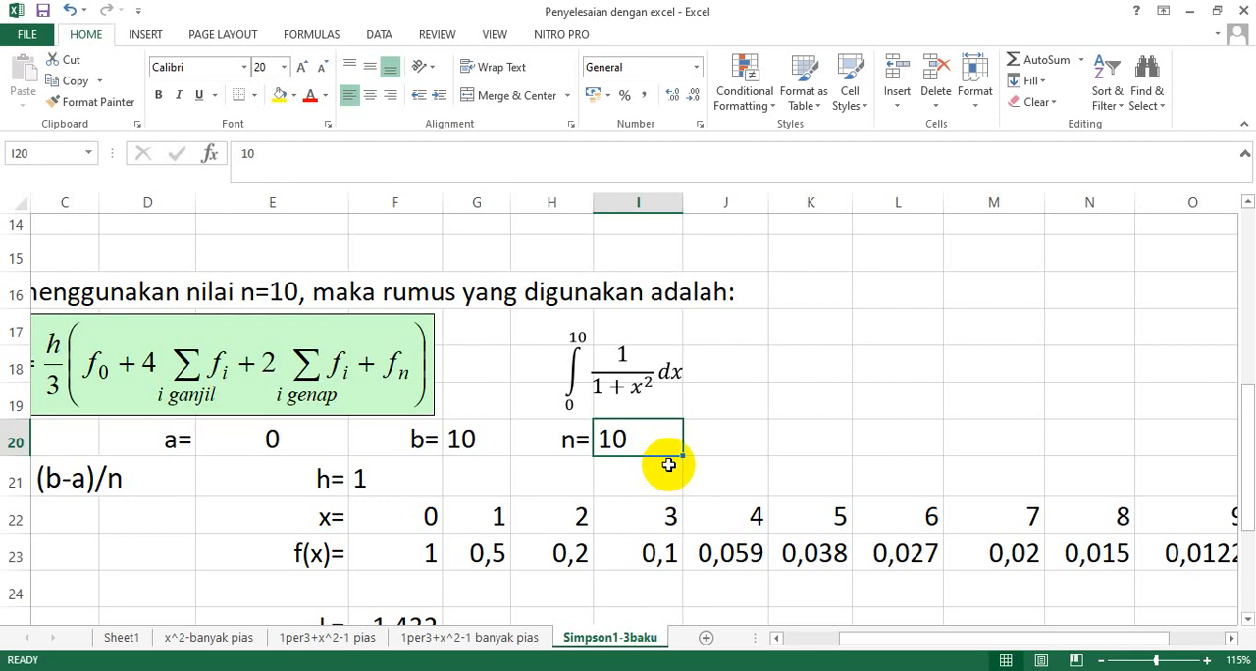
double_click(617, 440)
double_click(626, 441)
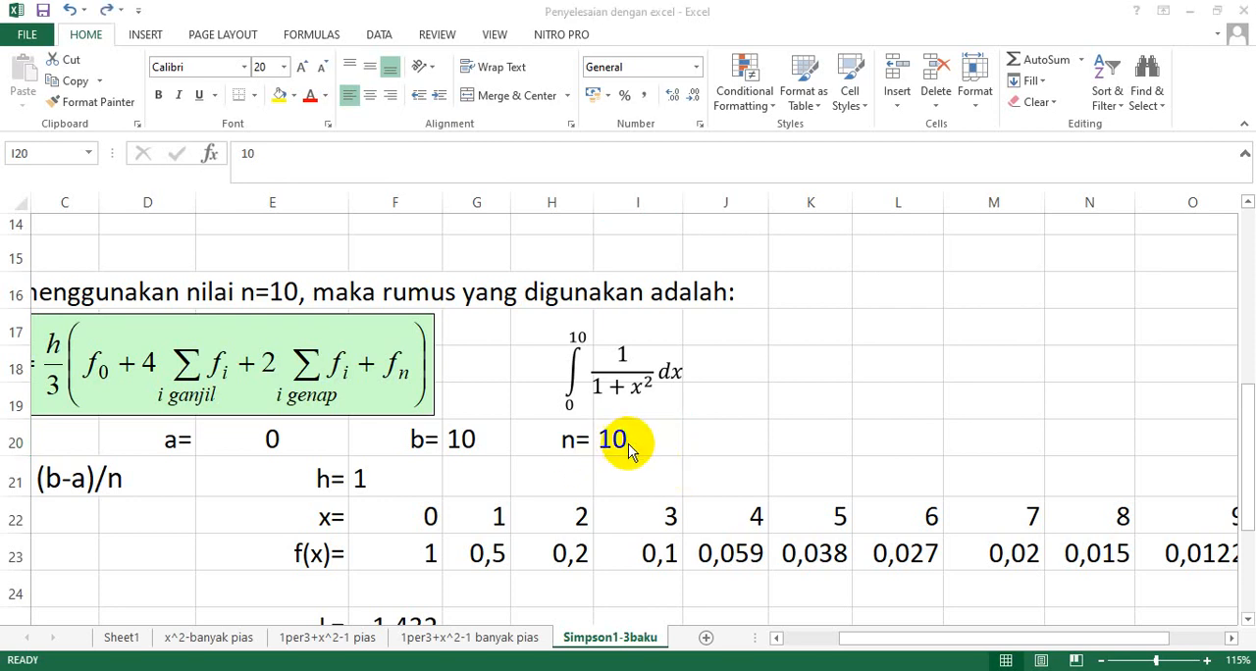
key("Escape")
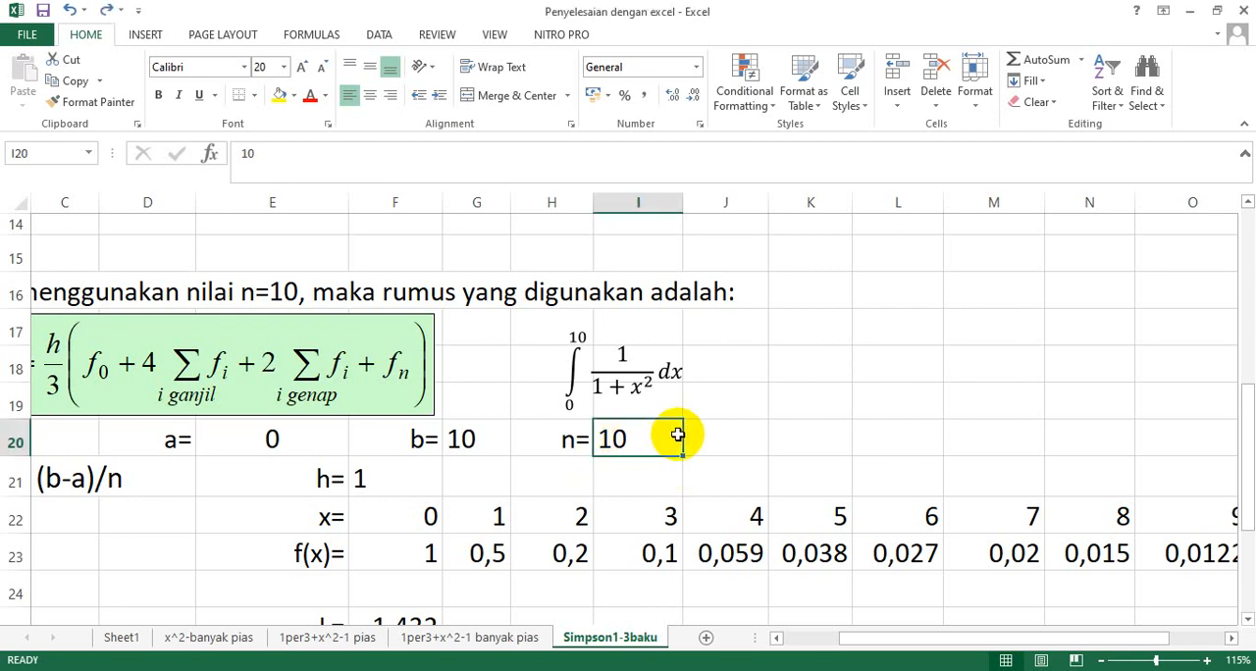
type("6")
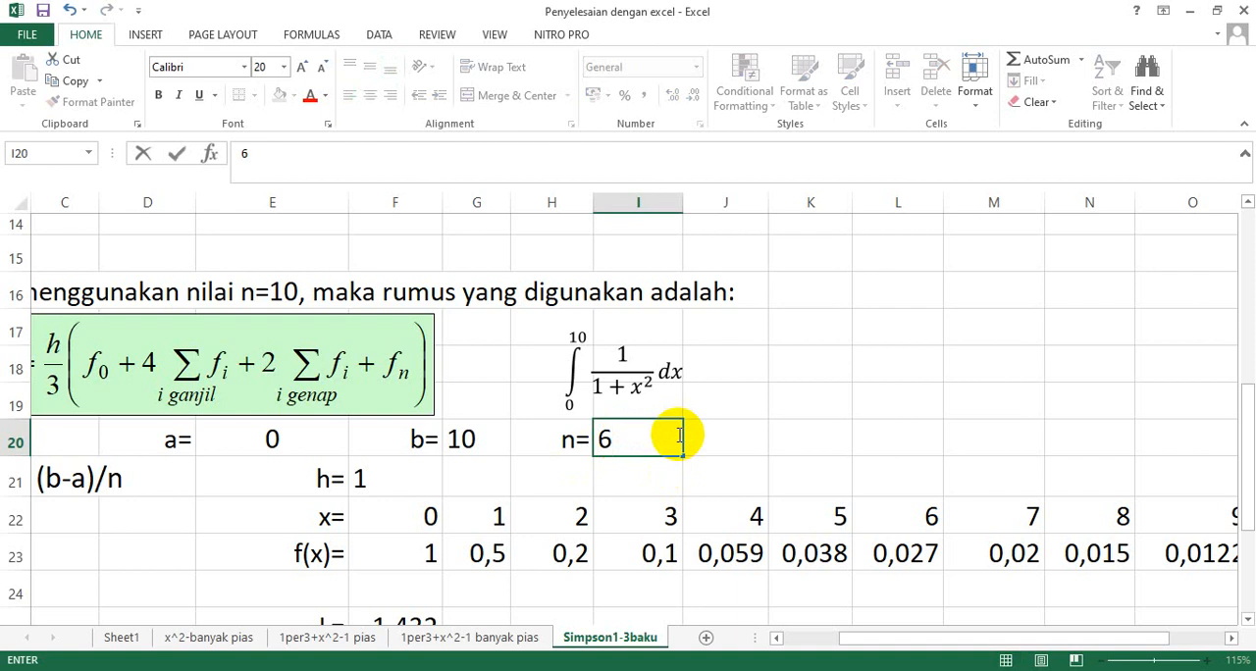
key("Return")
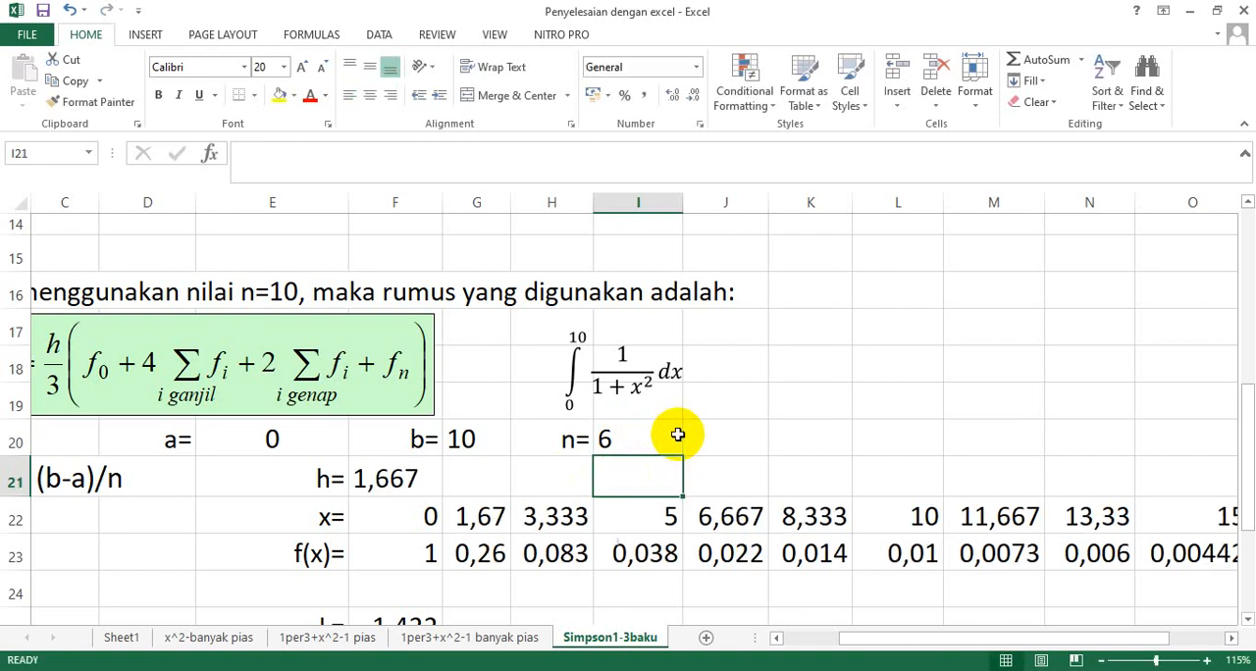
Check the step-size formula in F21 against h=(b-a)/n and its references to a, b and n.
left_click(385, 480)
double_click(385, 479)
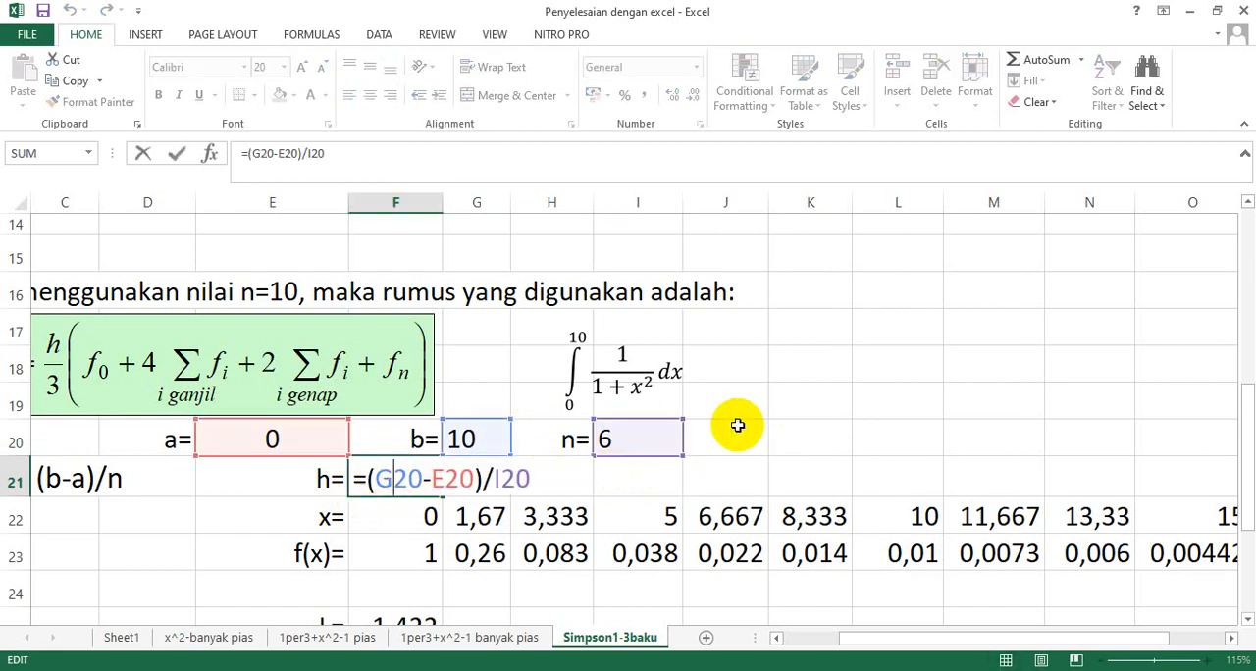
scroll(648, 481, "up", 1)
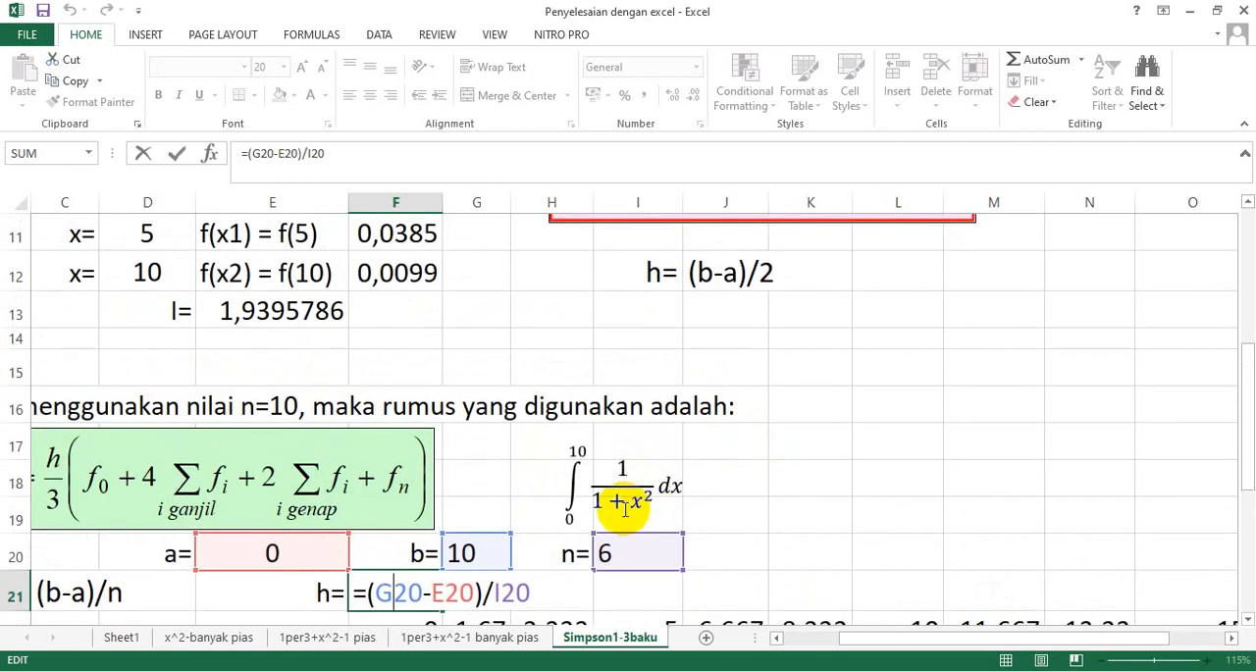
scroll(618, 520, "down", 1)
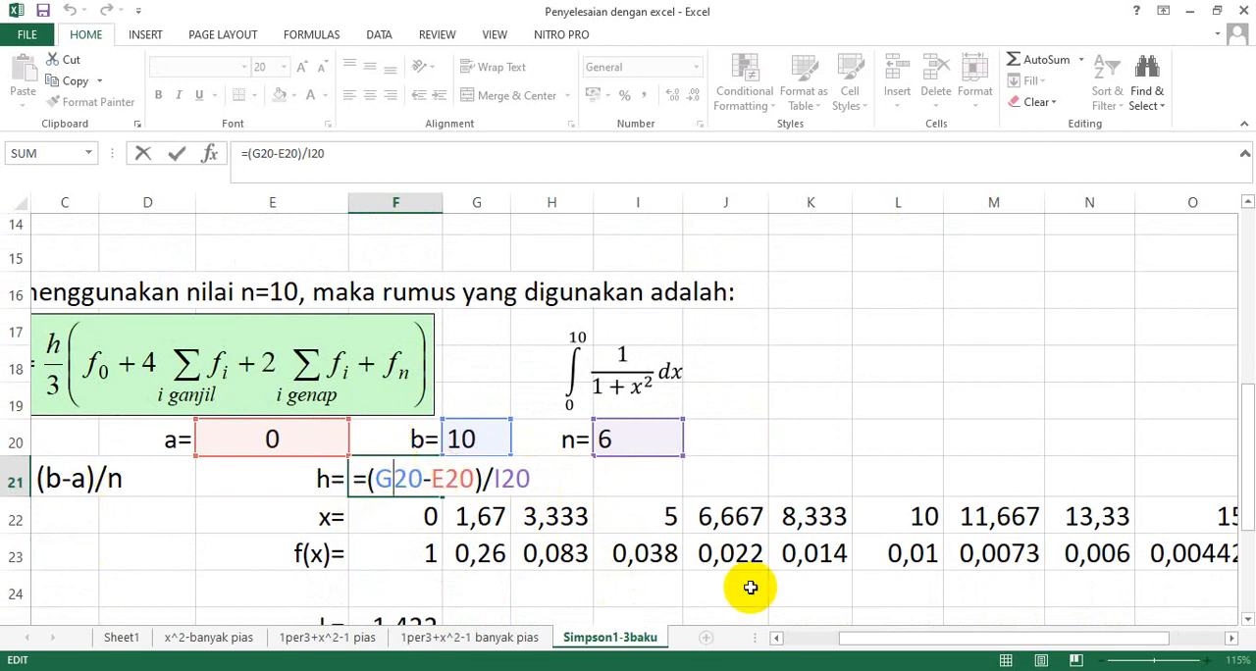
left_click_drag(869, 640, 814, 647)
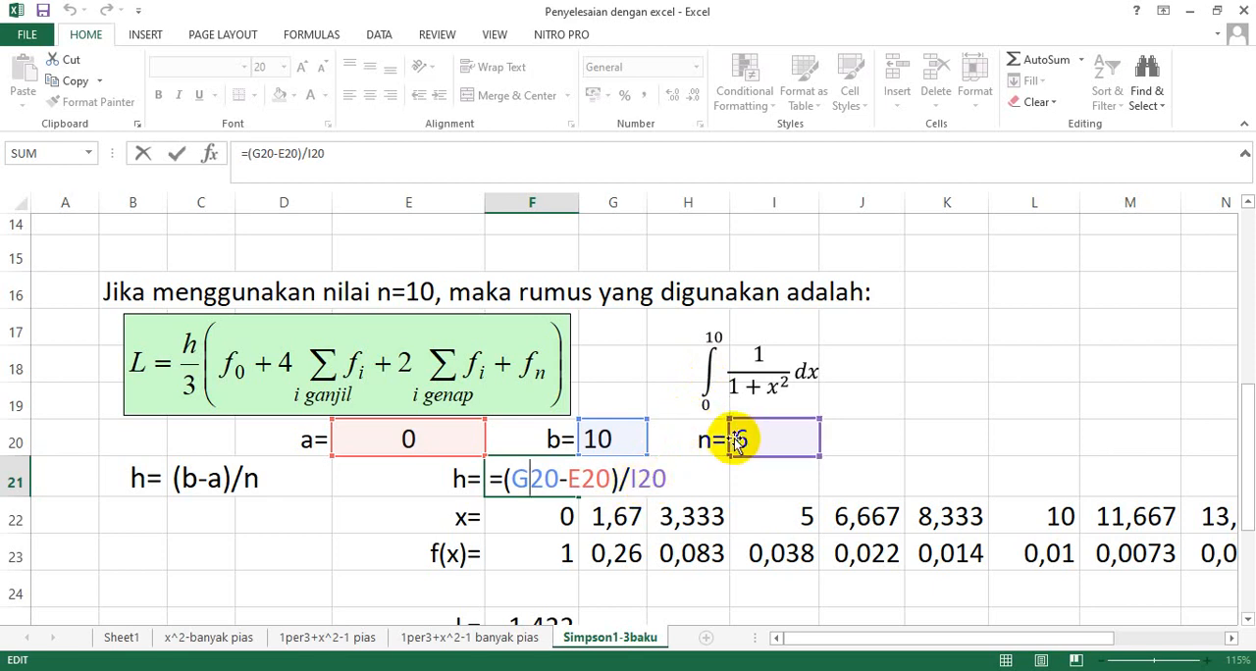
key("Return")
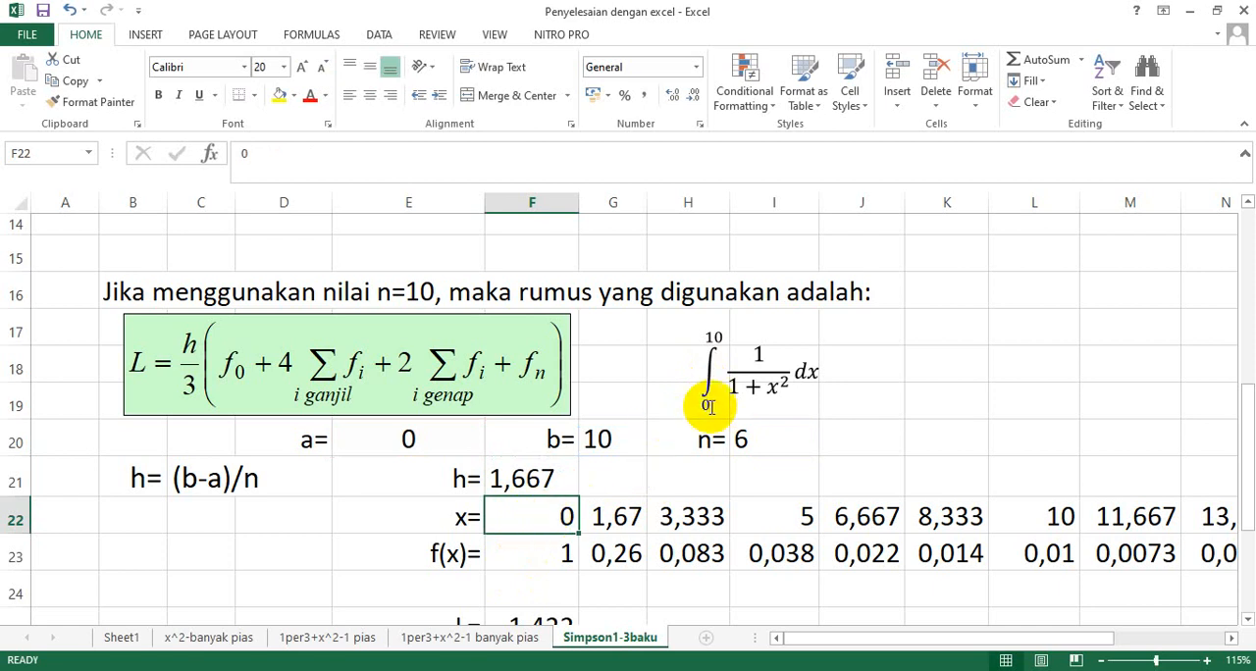
Check the x formulas in G22 and H22, and refill the G22 formula across row 22 through L22.
left_click(603, 520)
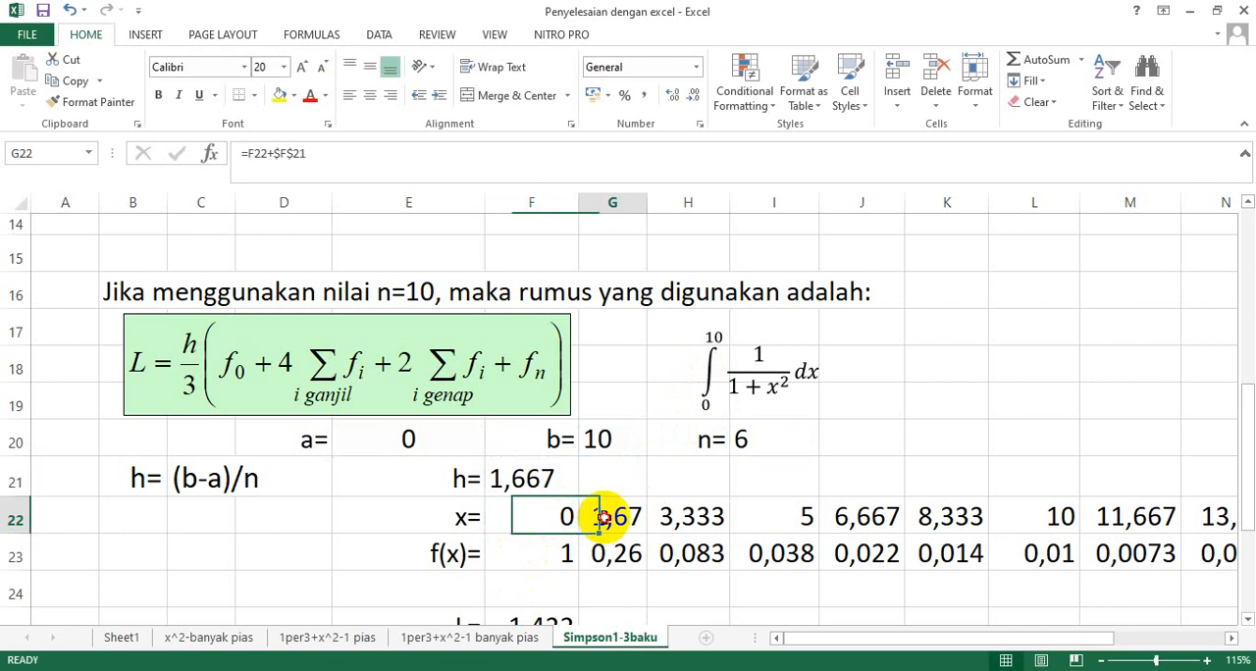
double_click(604, 518)
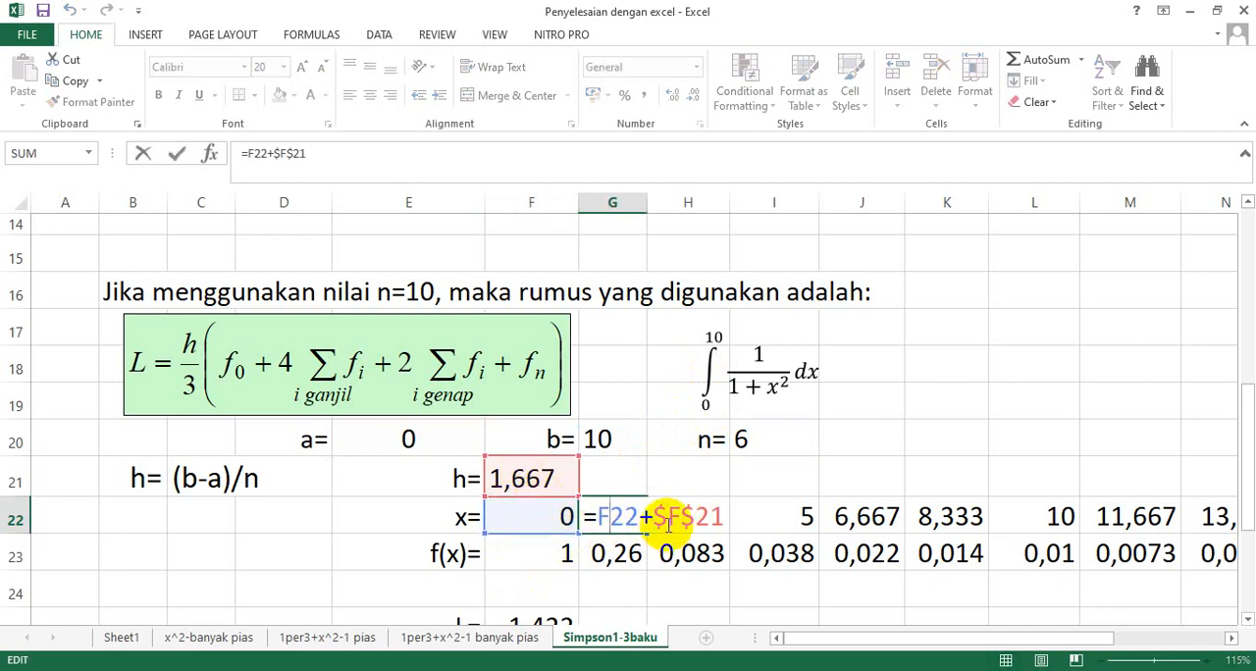
key("Return")
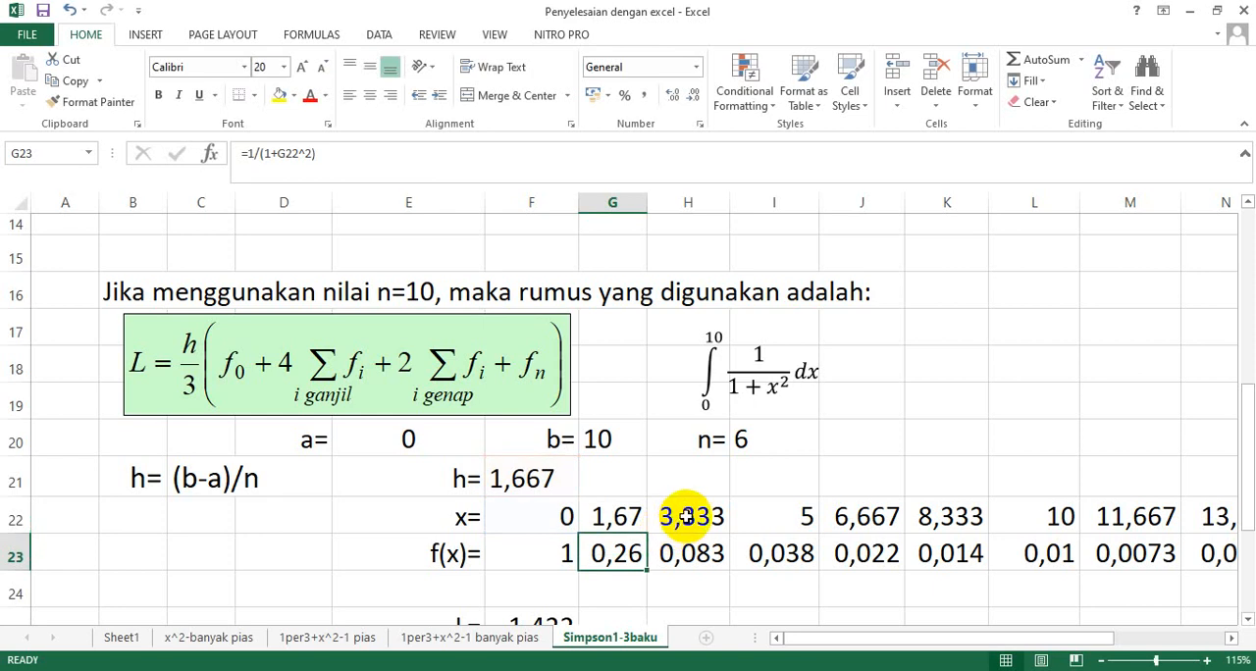
double_click(687, 518)
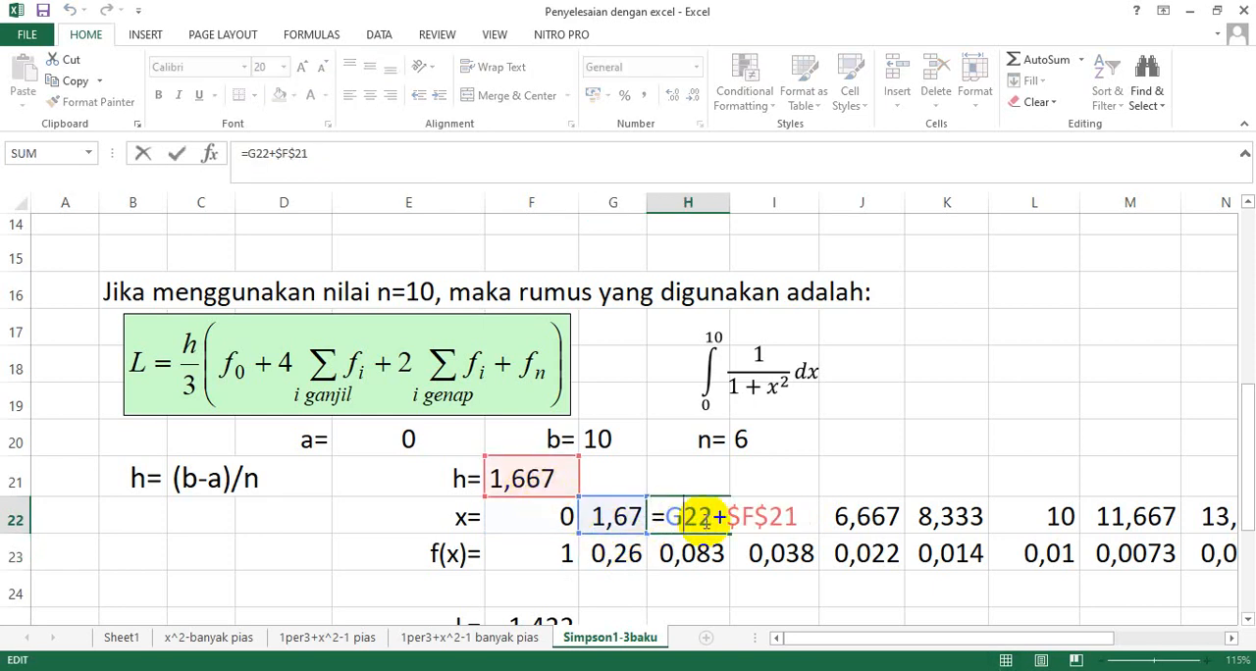
key("Return")
left_click(615, 515)
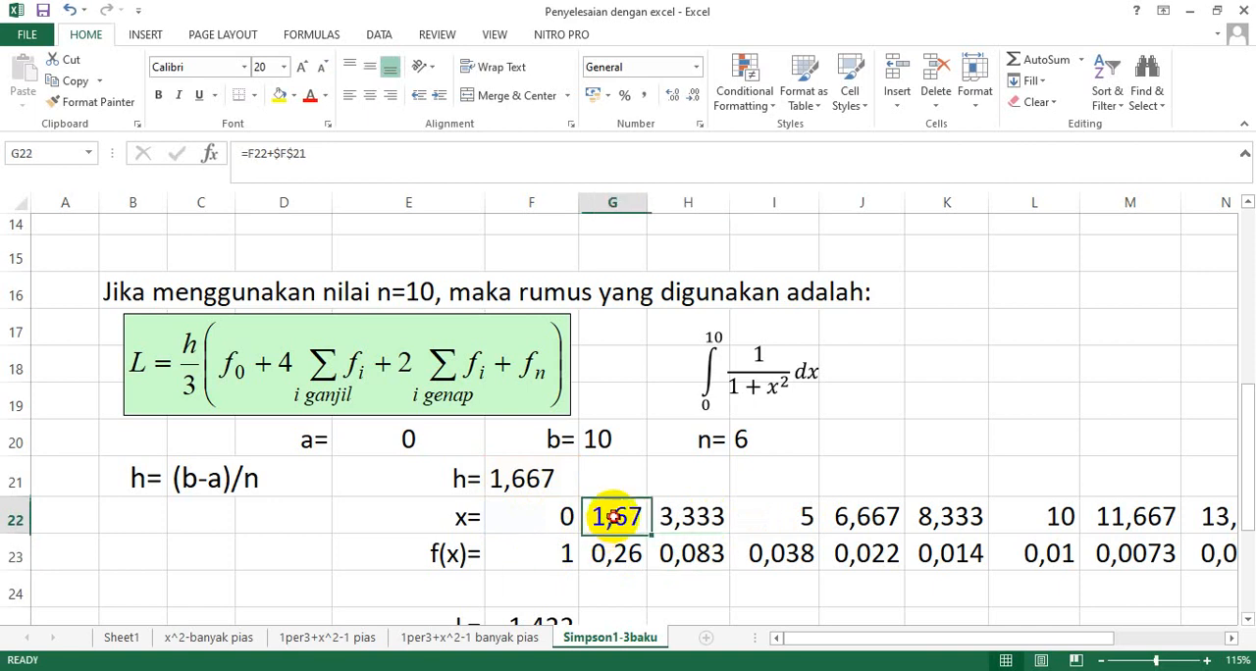
left_click_drag(645, 533, 1054, 527)
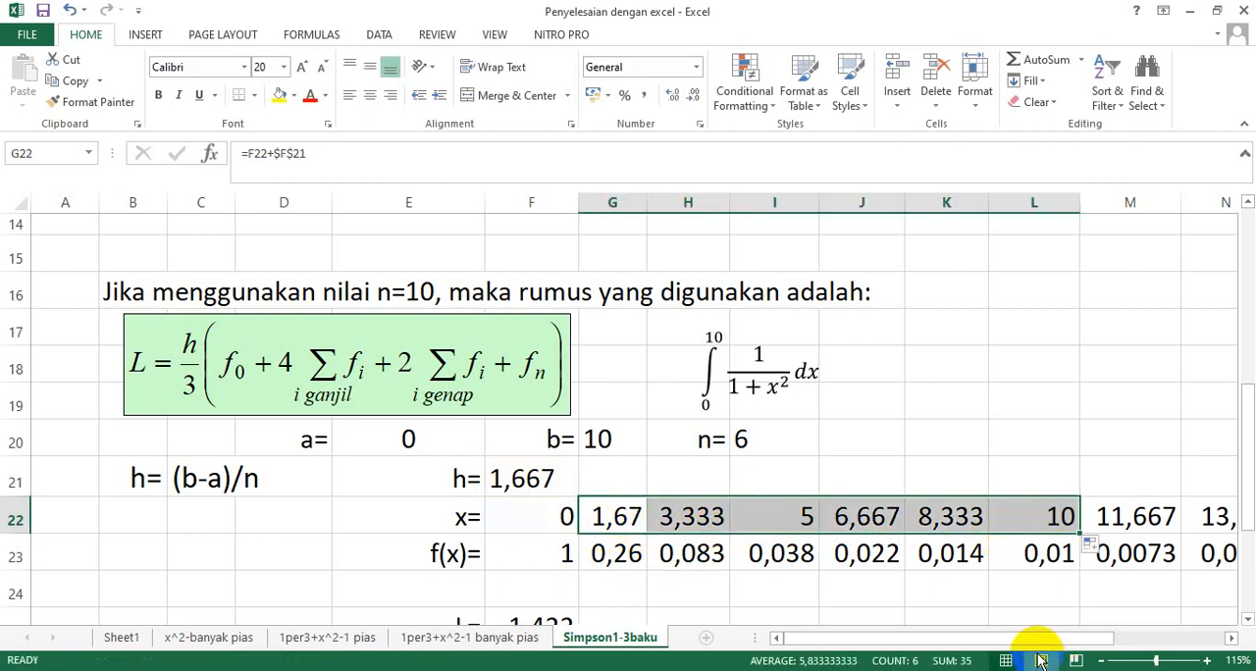
Clear the surplus x and f(x) entries beyond x=10 in M22:P23.
left_click_drag(1095, 639, 1211, 639)
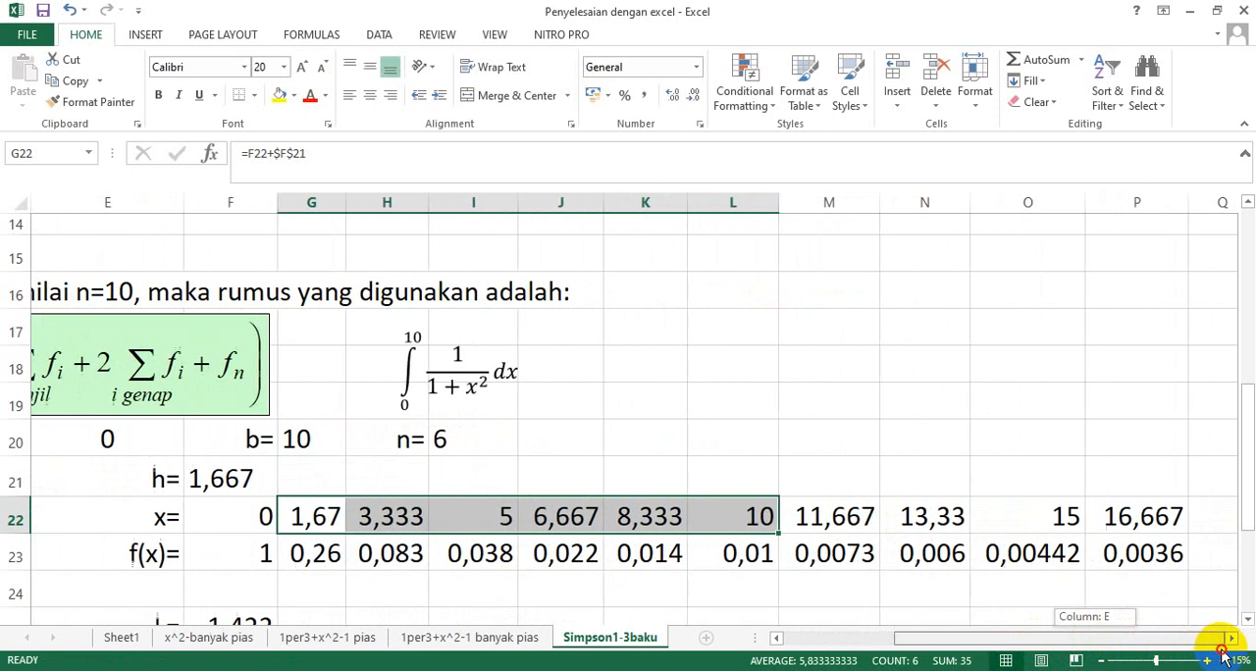
left_click_drag(840, 524, 1106, 559)
key("Delete")
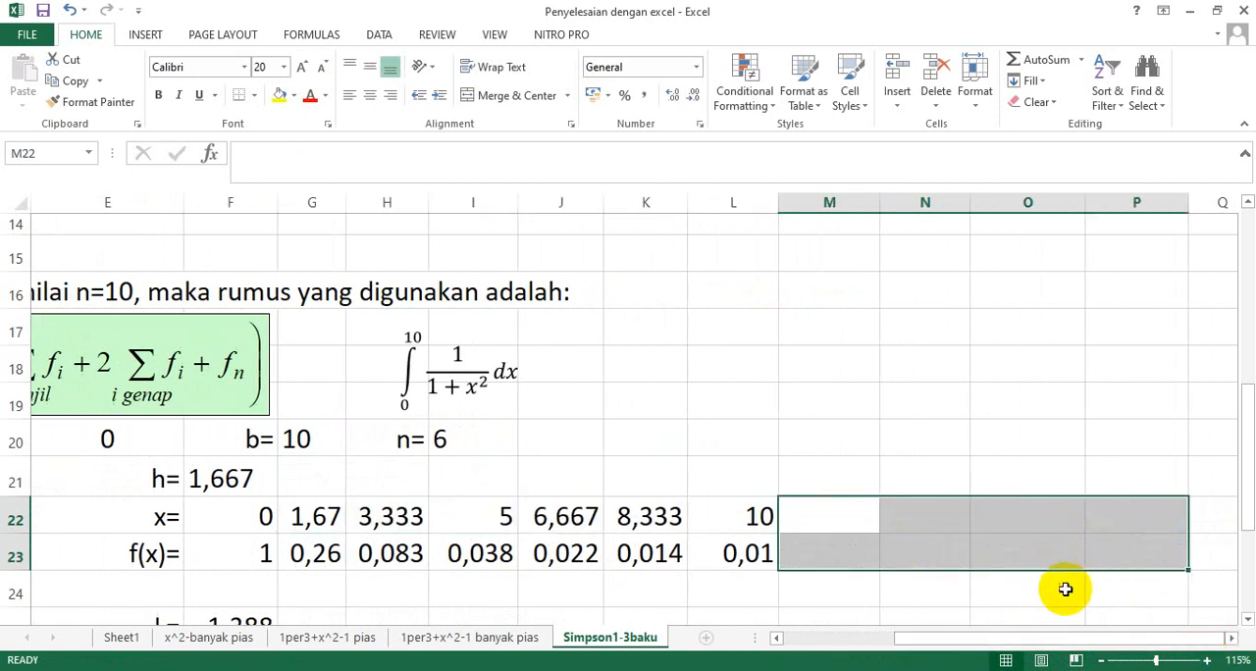
left_click_drag(1060, 642, 930, 663)
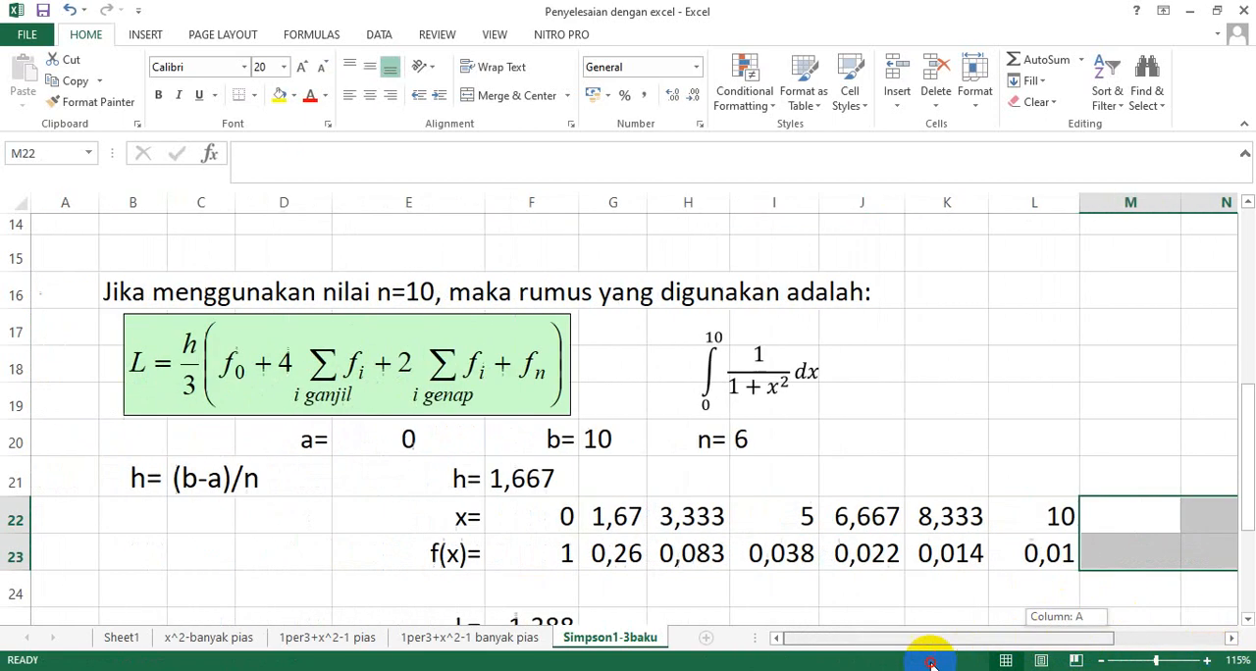
Check the f(x) formula in F23 and refill it across row 23 through L23.
double_click(564, 553)
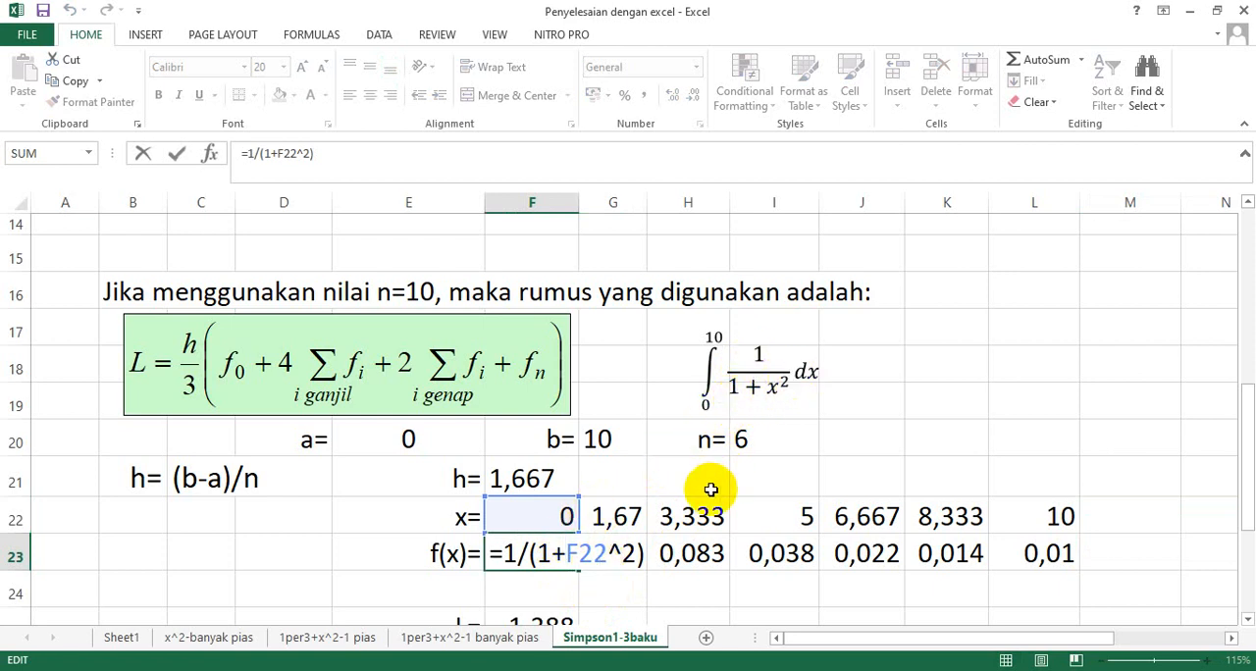
key("Return")
left_click(579, 560)
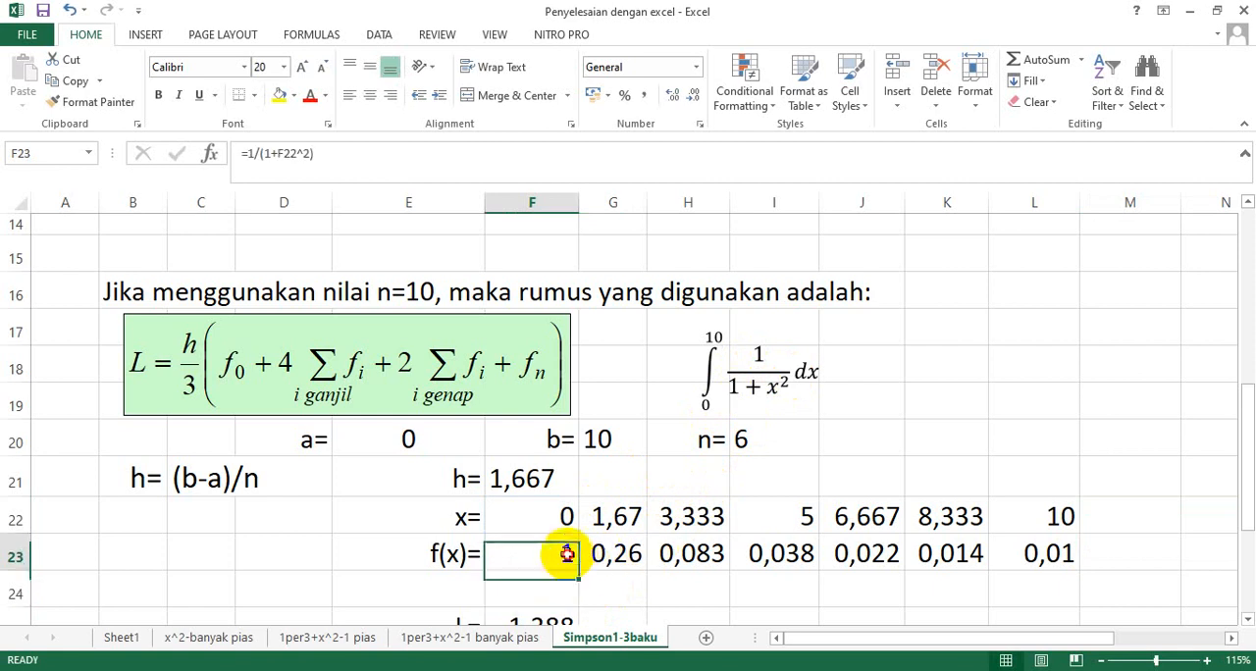
left_click_drag(583, 565, 1065, 555)
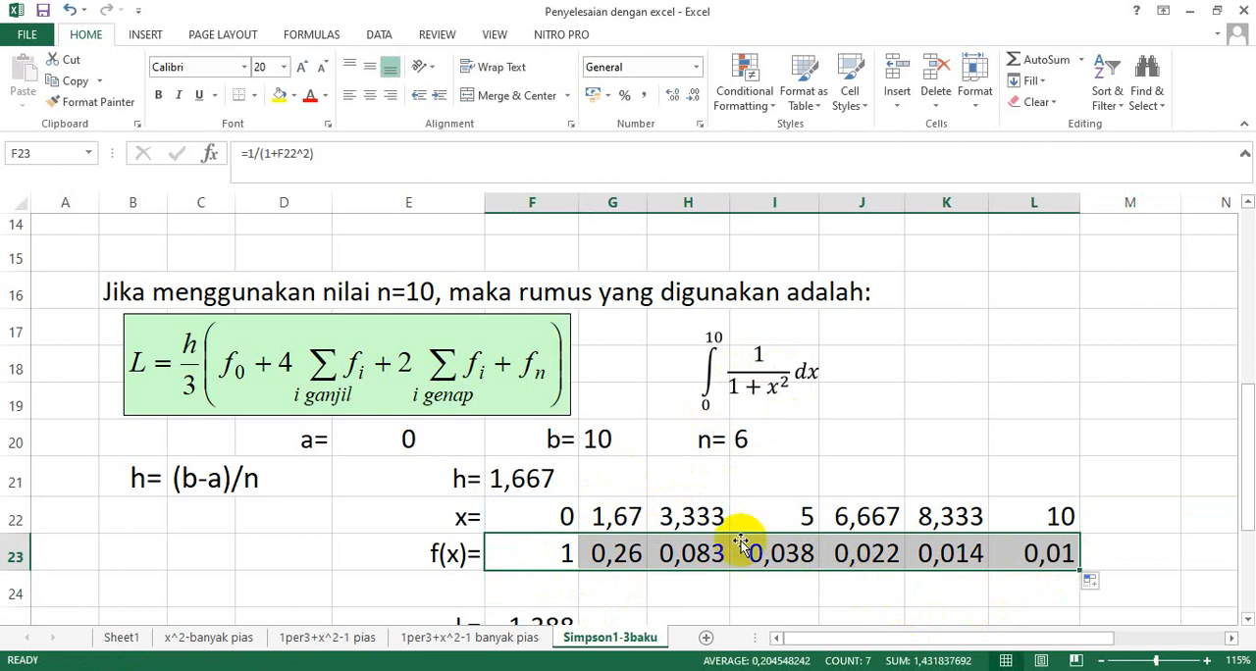
In the L formula in F25, reduce the odd-index sum to G23 and empty the even-index bracket after 2*.
scroll(169, 381, "down", 1)
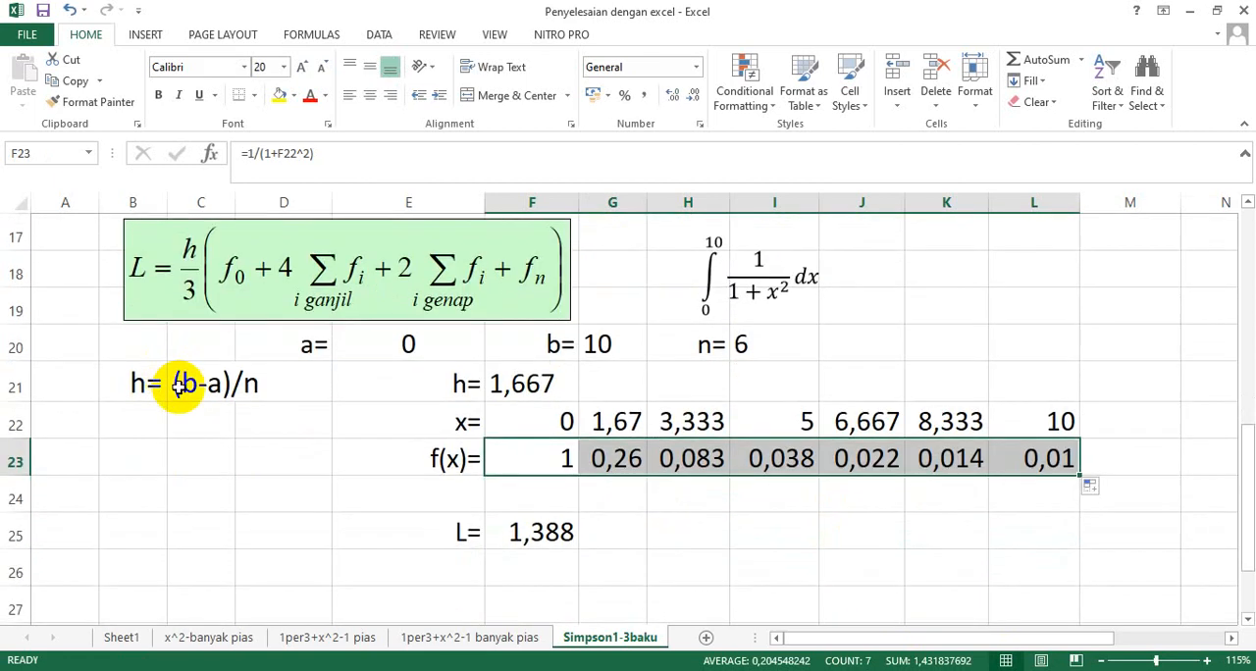
left_click(529, 531)
double_click(530, 531)
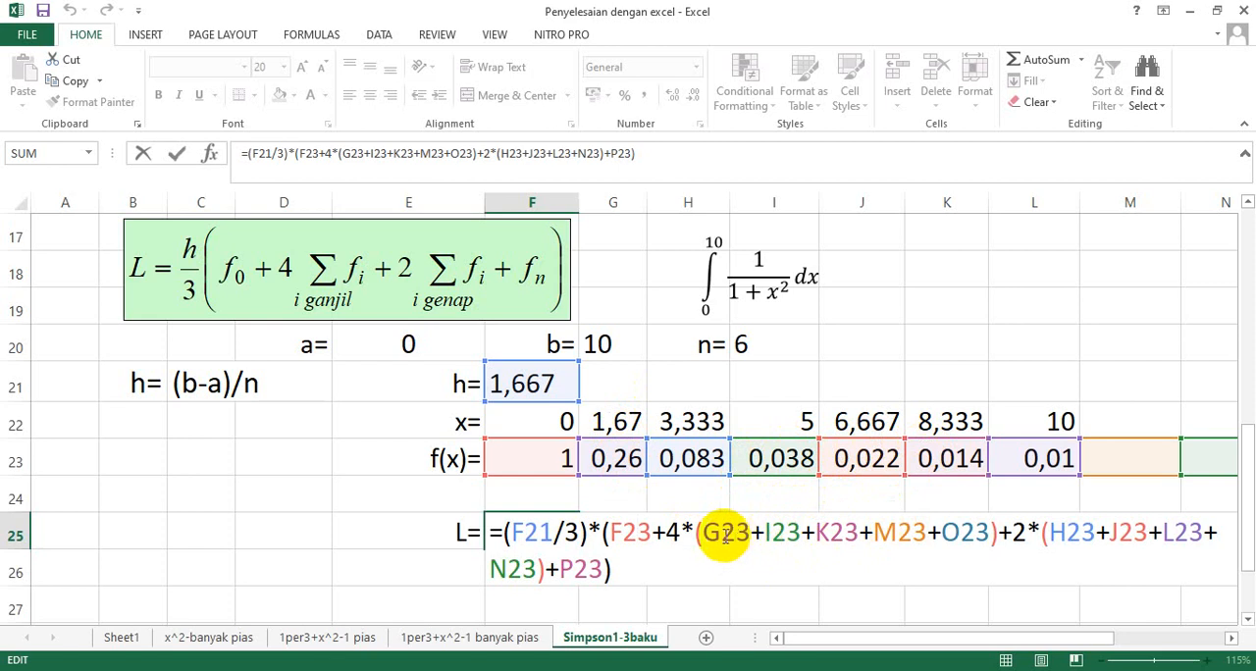
mouse_move(708, 533)
left_mouse_down()
mouse_move(821, 504)
mouse_move(985, 536)
left_mouse_up()
key("Delete")
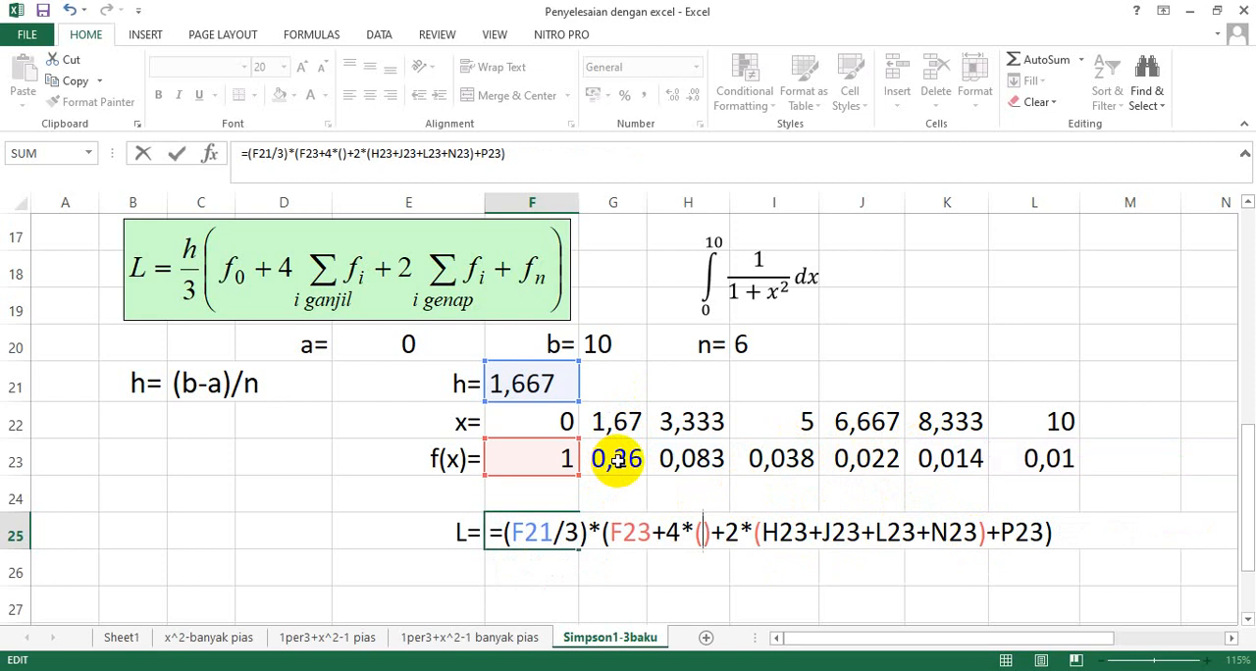
left_click(615, 459)
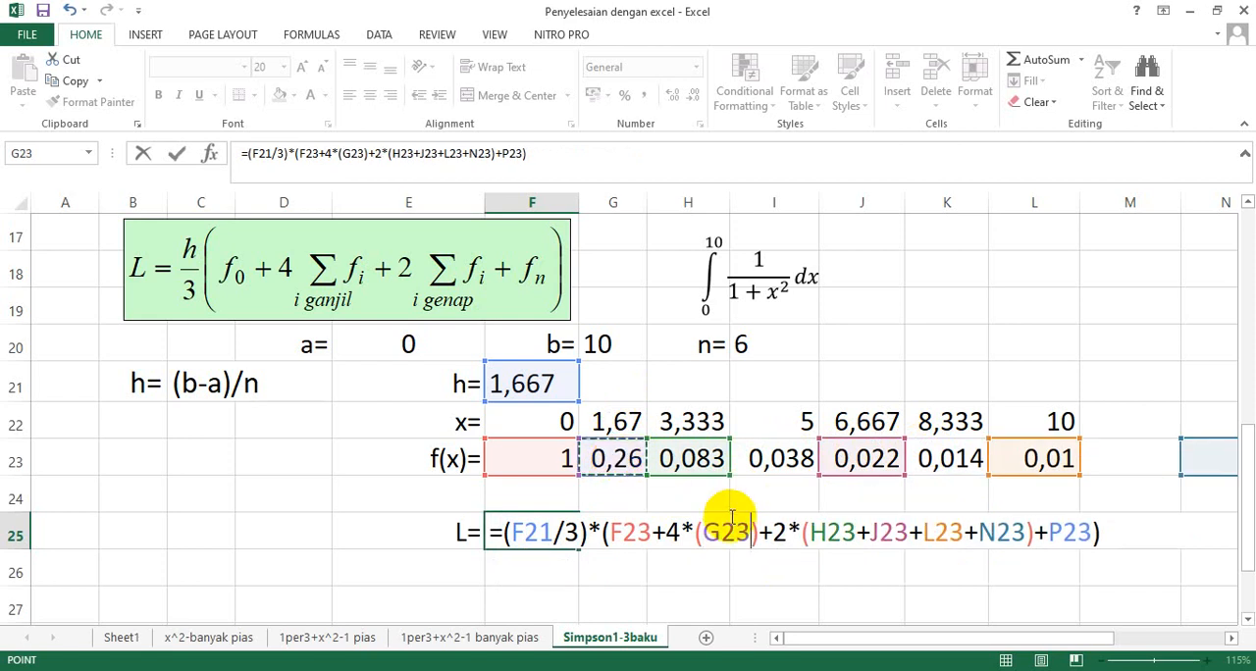
left_click_drag(807, 530, 1017, 538)
key("Delete")
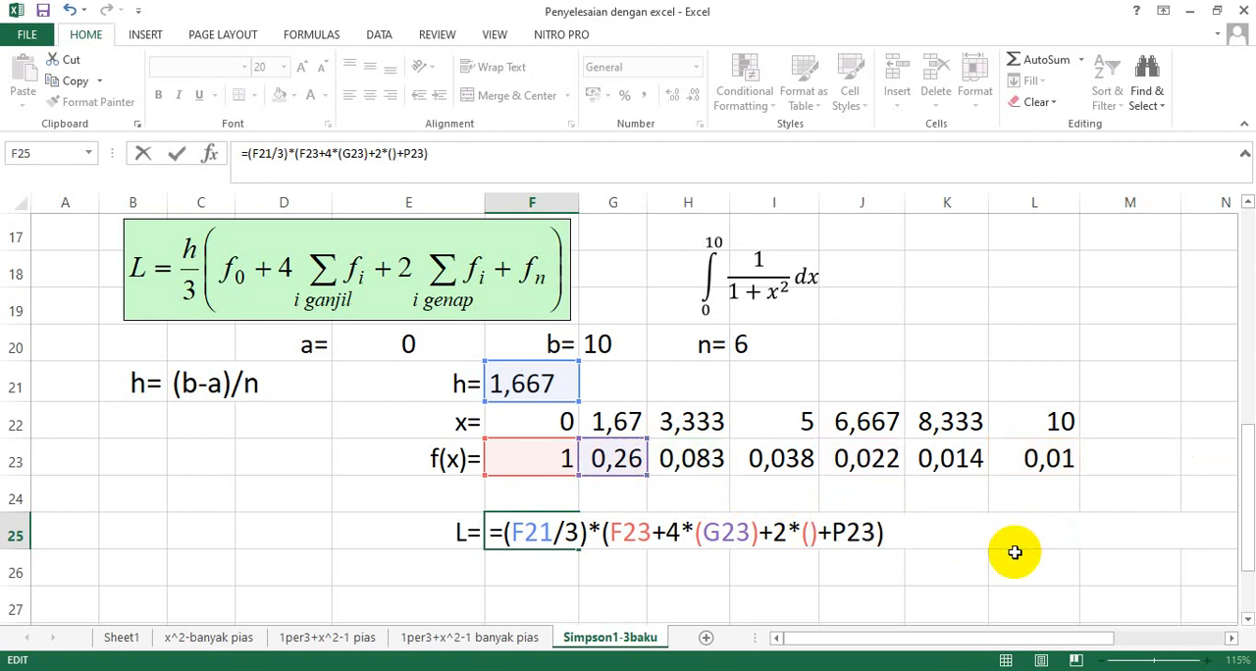
Add +I23+K23 after G23 in the odd-index bracket of the L formula.
left_click(735, 532)
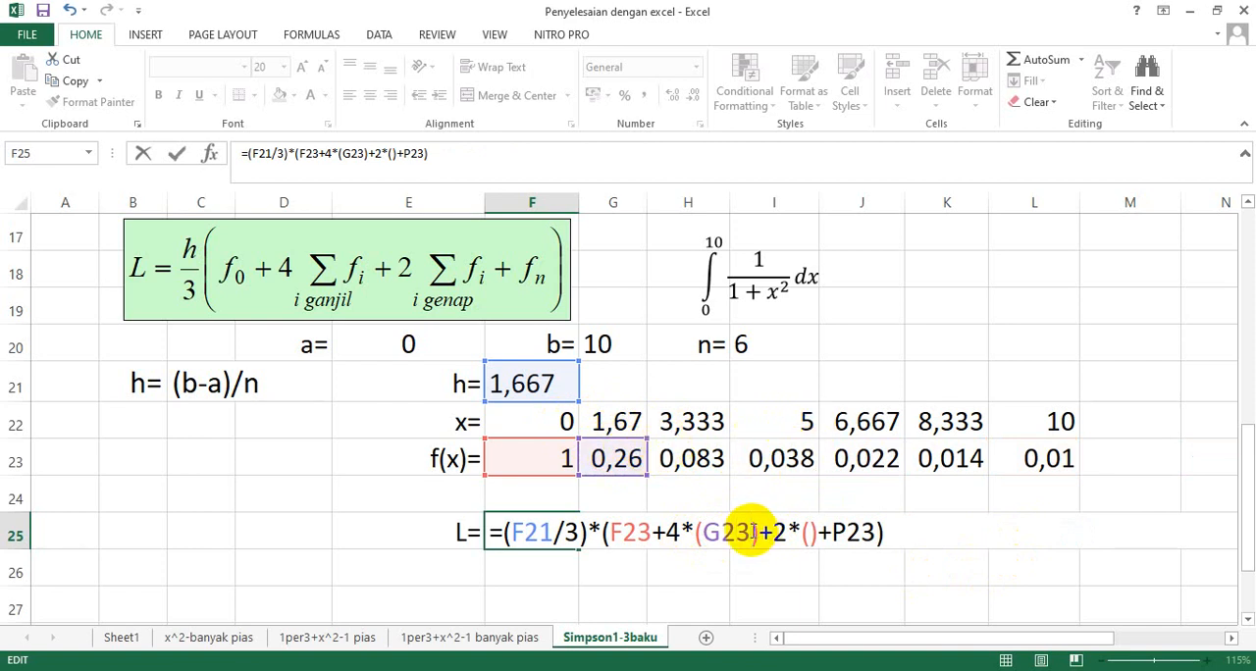
type("+")
left_click(788, 469)
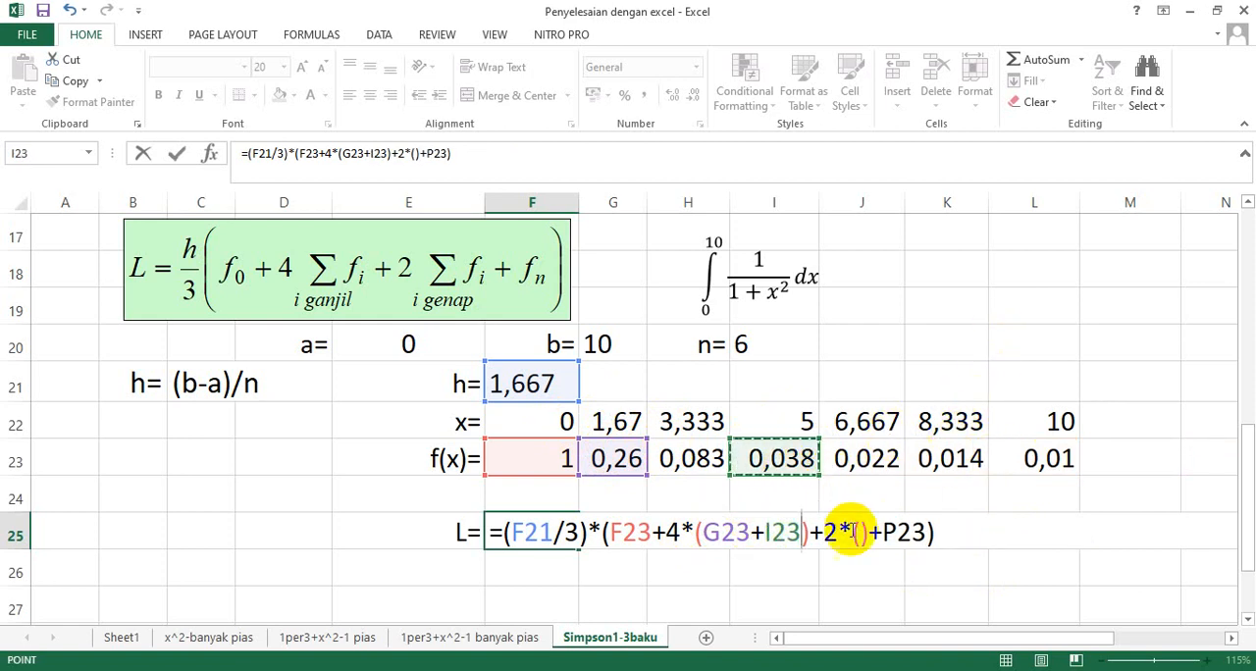
type("+")
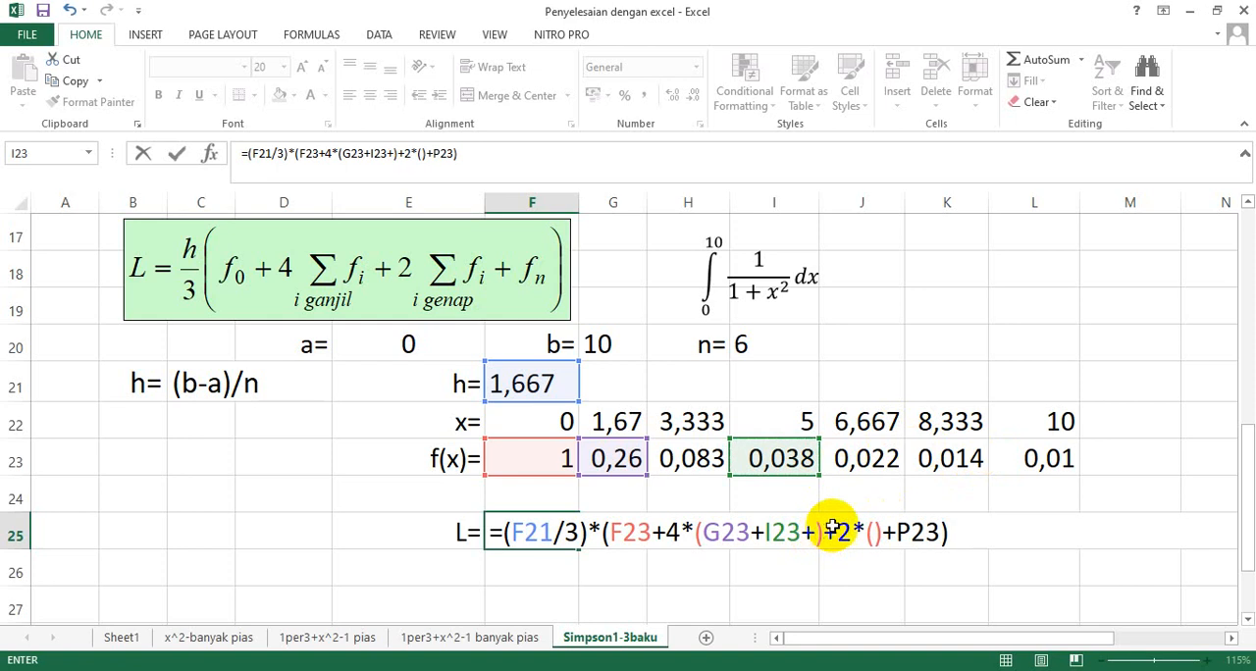
left_click(966, 459)
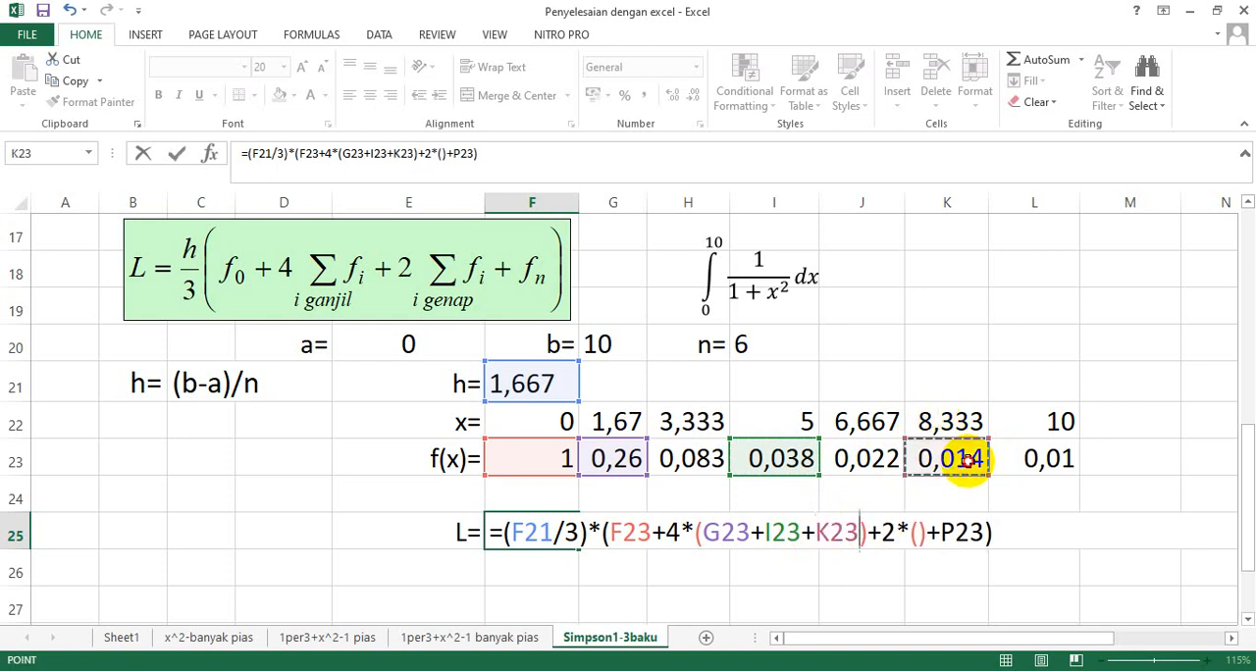
Fill the empty even-index bracket of the L formula in F25 with H23+J23.
left_click(919, 533)
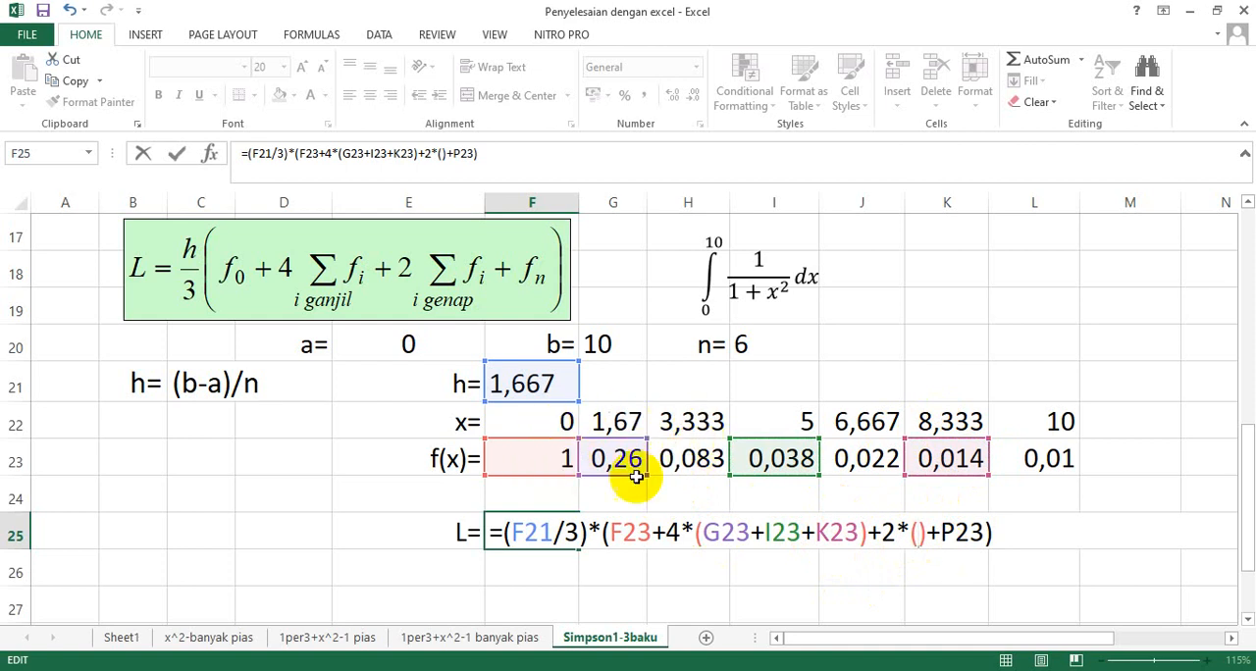
left_click(689, 459)
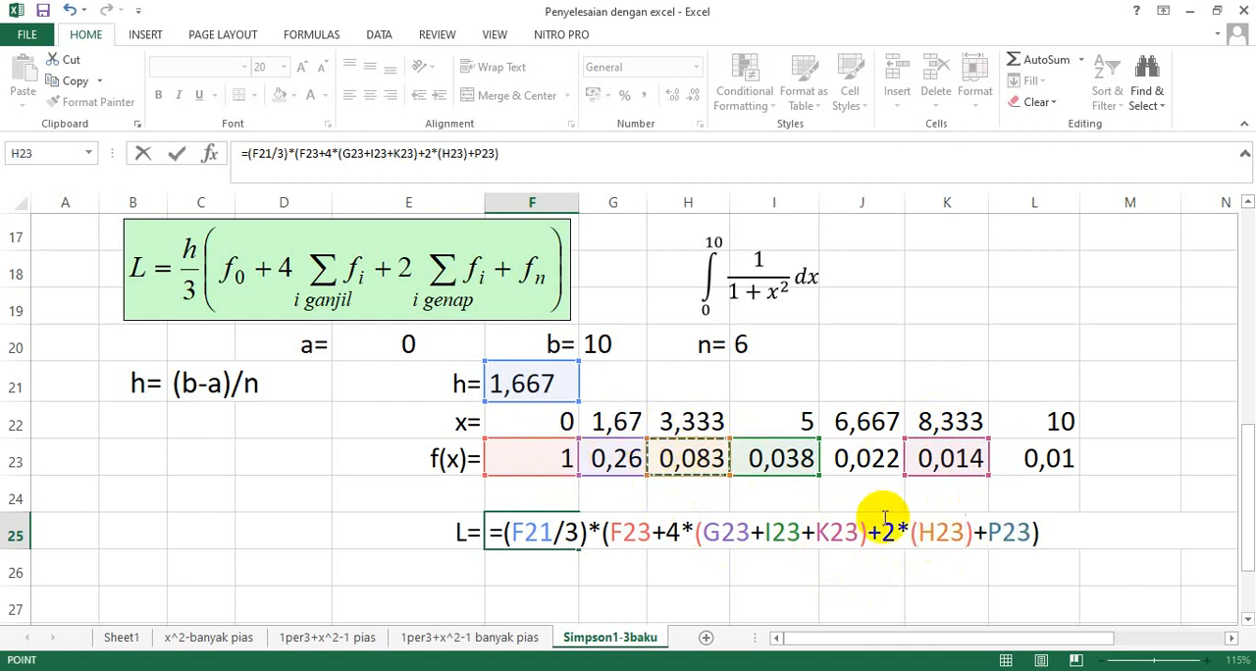
type("+")
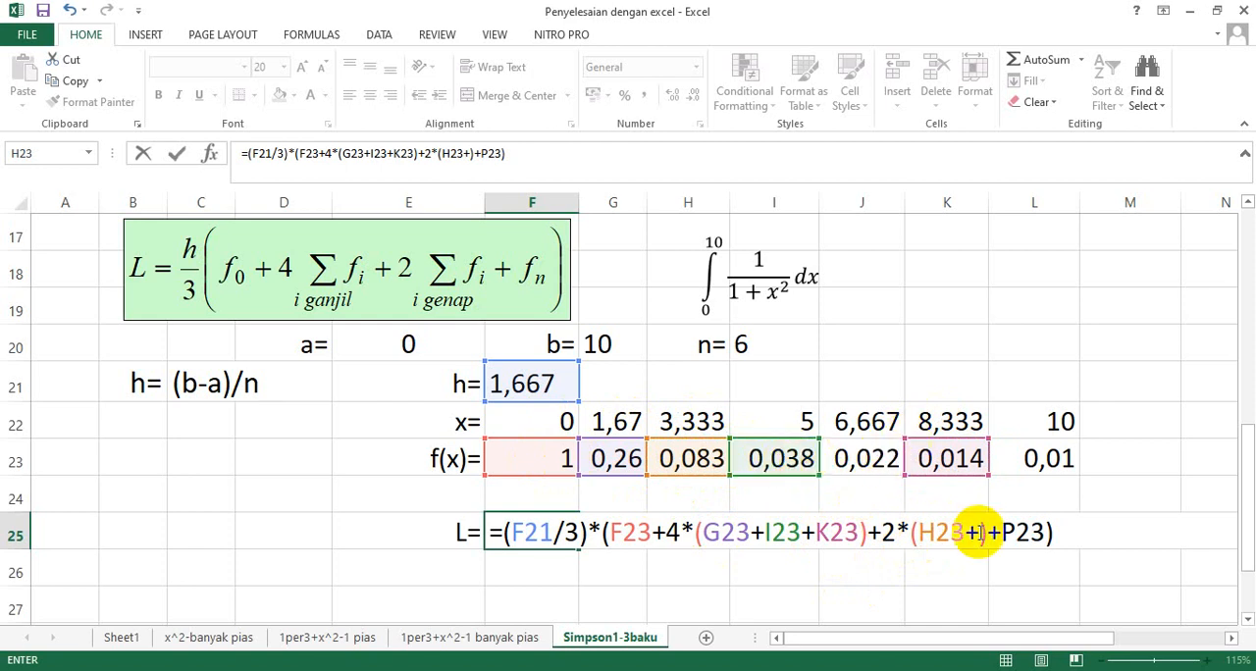
left_click(876, 458)
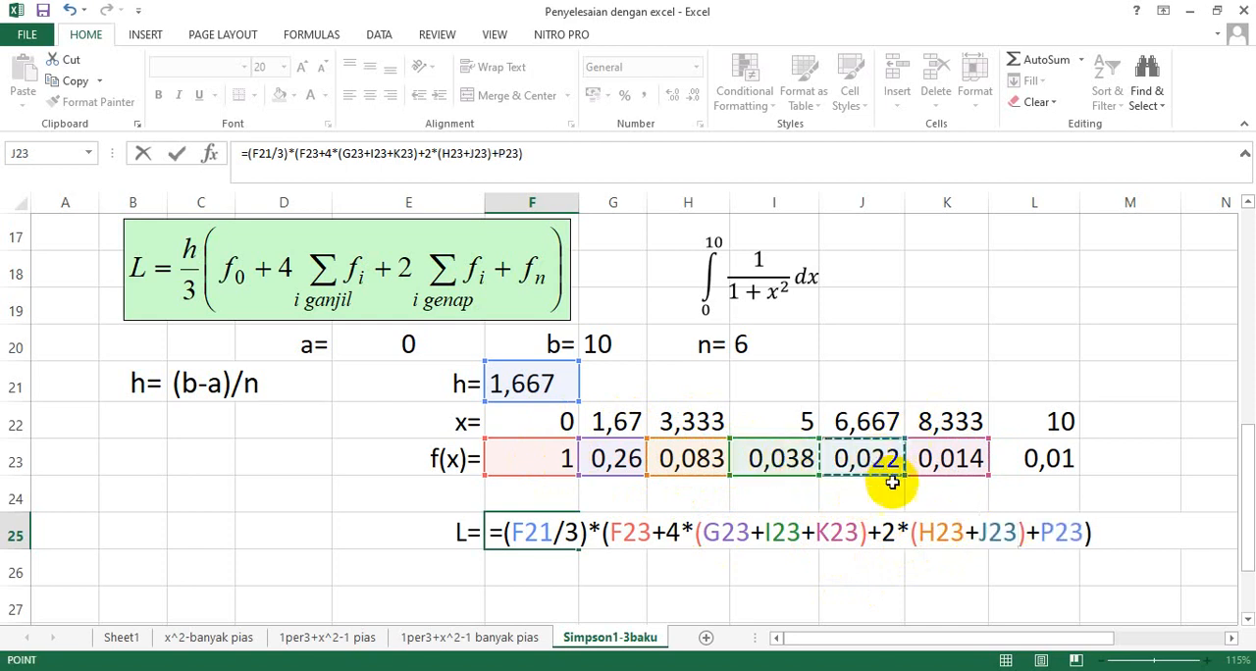
Replace the final term P23 in the L formula with L23 and commit the formula in F25.
left_click(1063, 532)
key("BackSpace")
key("BackSpace")
key("BackSpace")
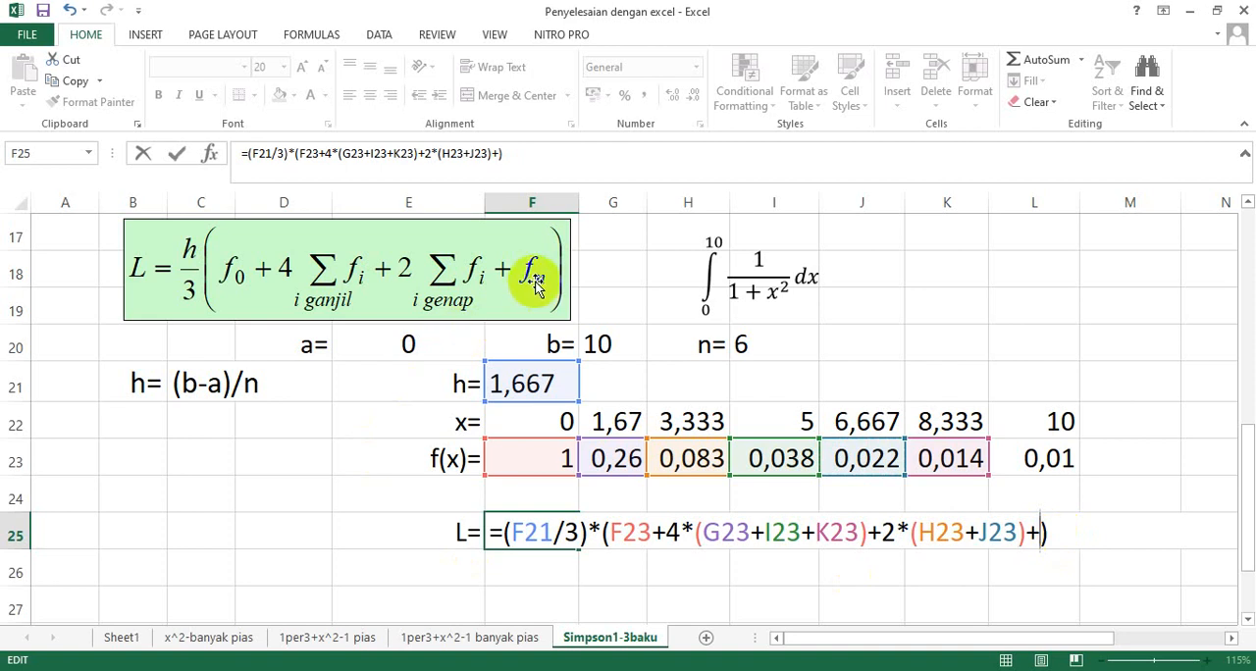
left_click(1065, 462)
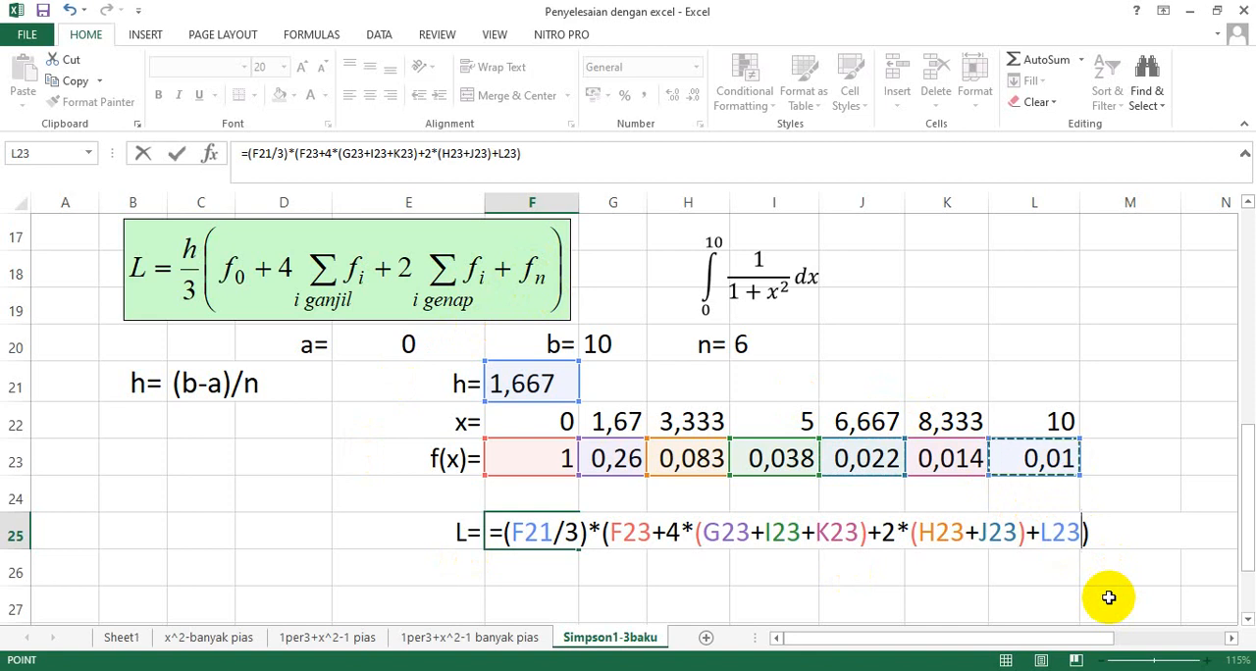
key("Return")
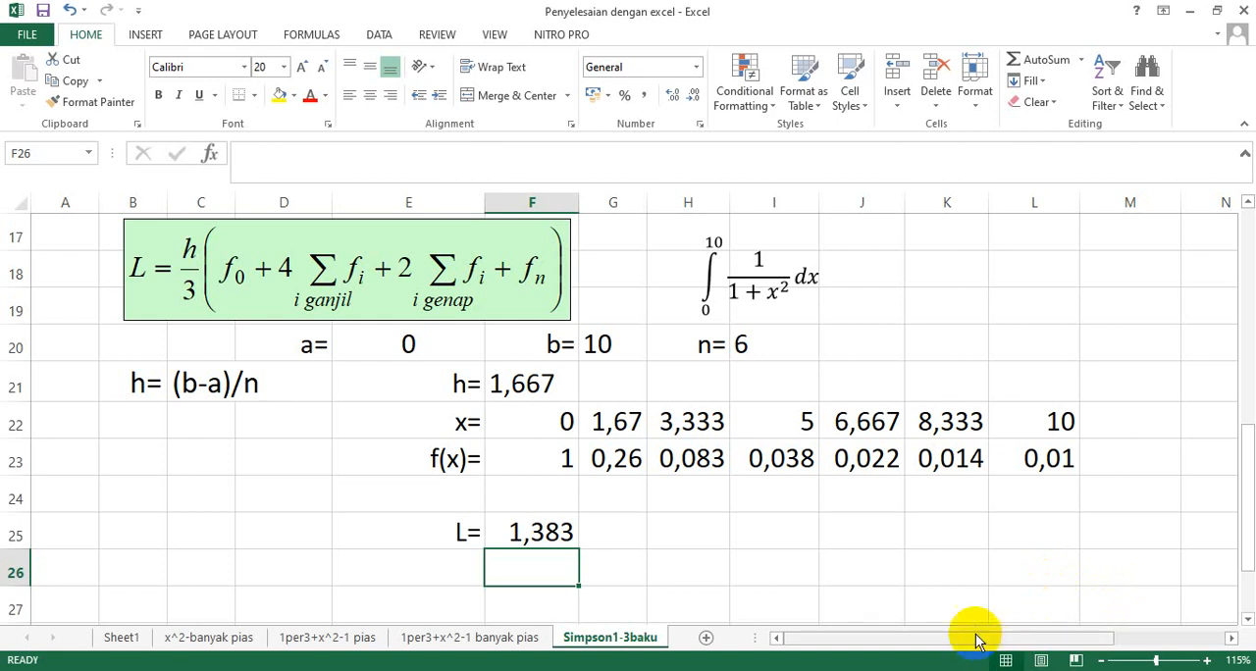
Review the basic Simpson 1/3 section in rows 6–13 and the n=6 calculation below it.
scroll(726, 520, "up", 4)
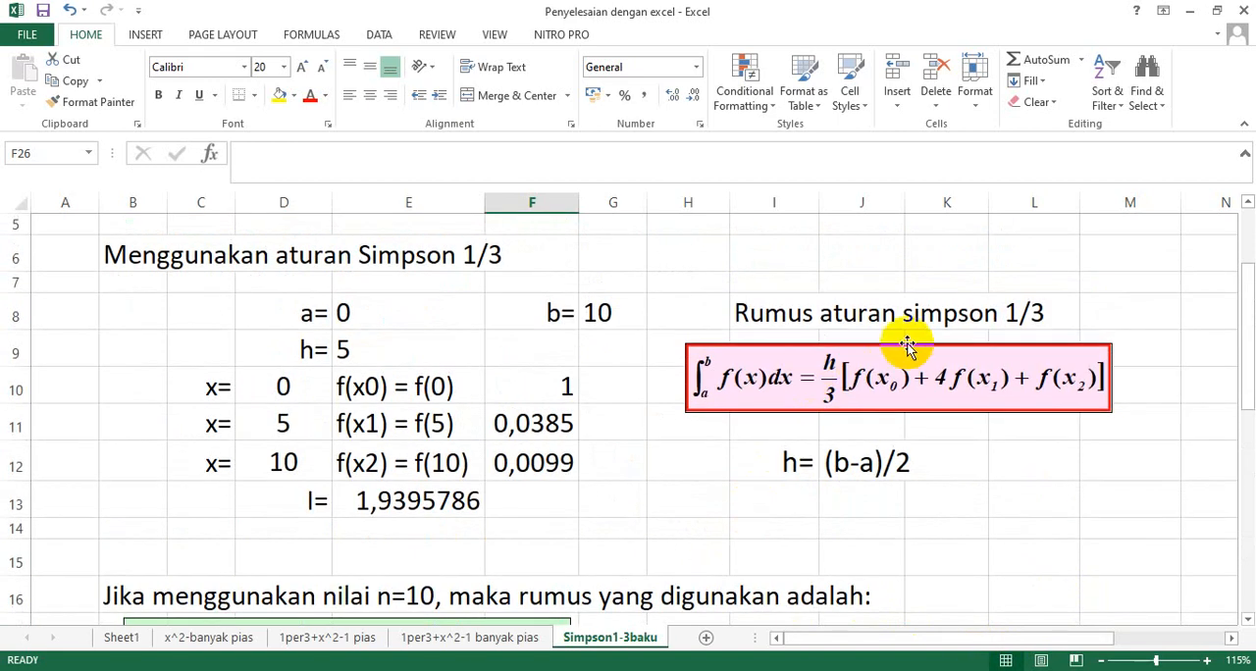
left_click(901, 353)
scroll(756, 477, "down", 2)
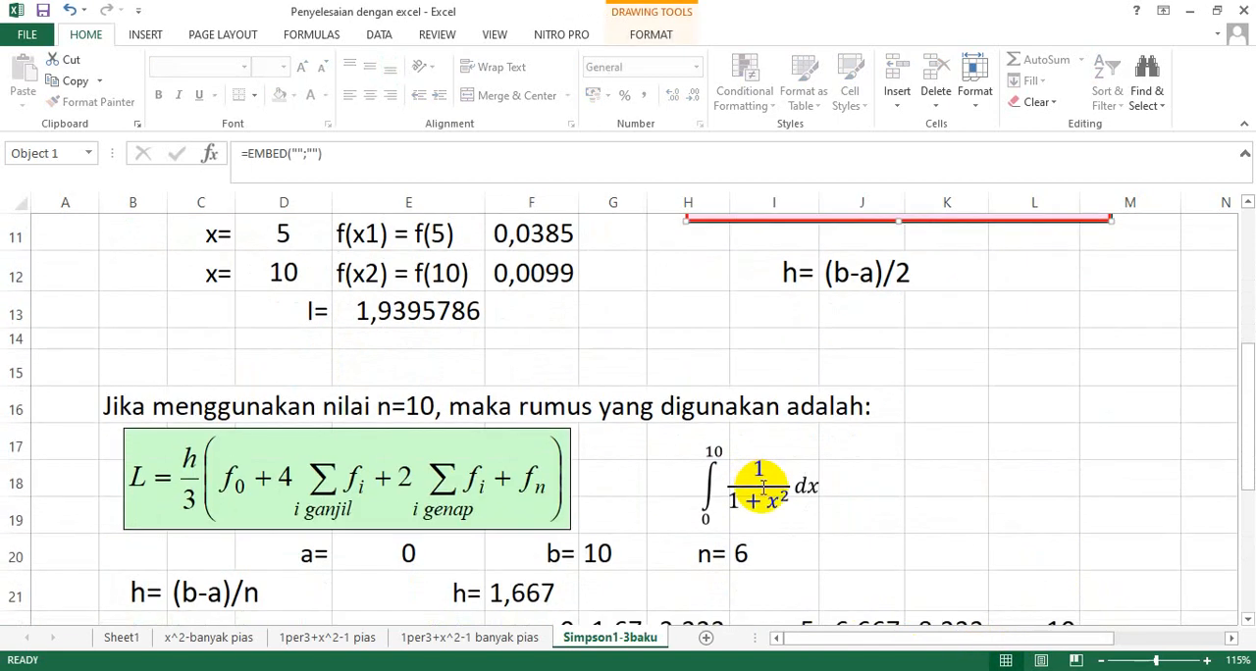
scroll(761, 485, "down", 1)
scroll(766, 496, "down", 1)
scroll(272, 246, "up", 1)
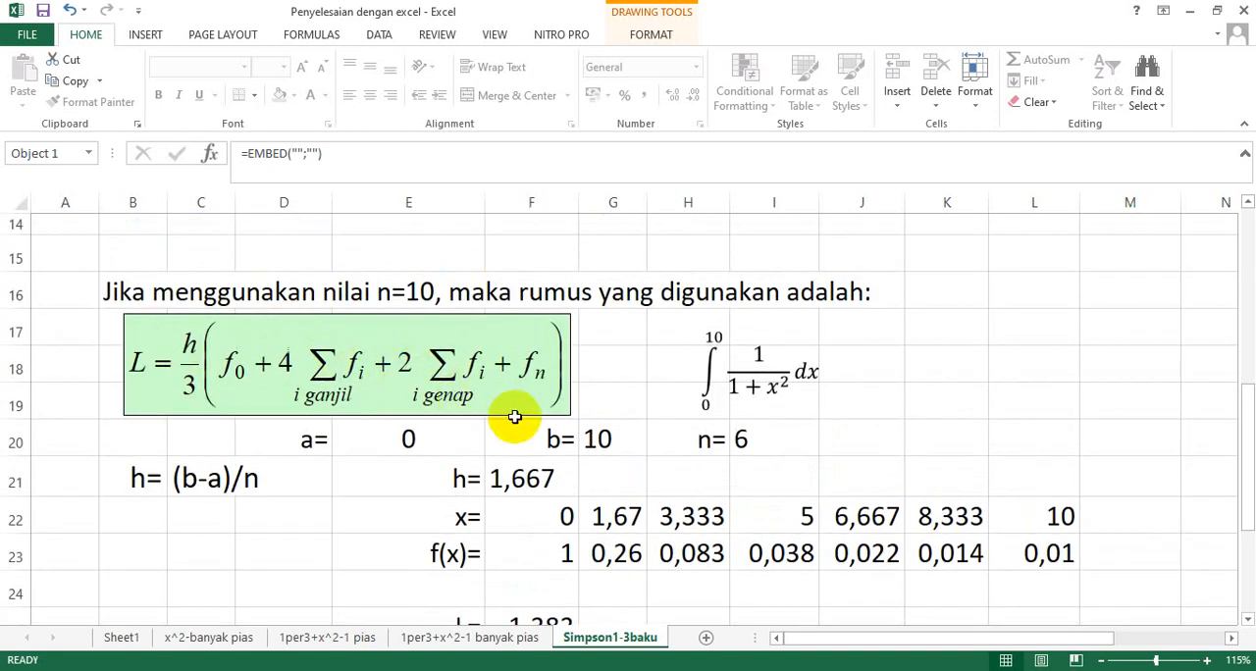
scroll(728, 480, "down", 1)
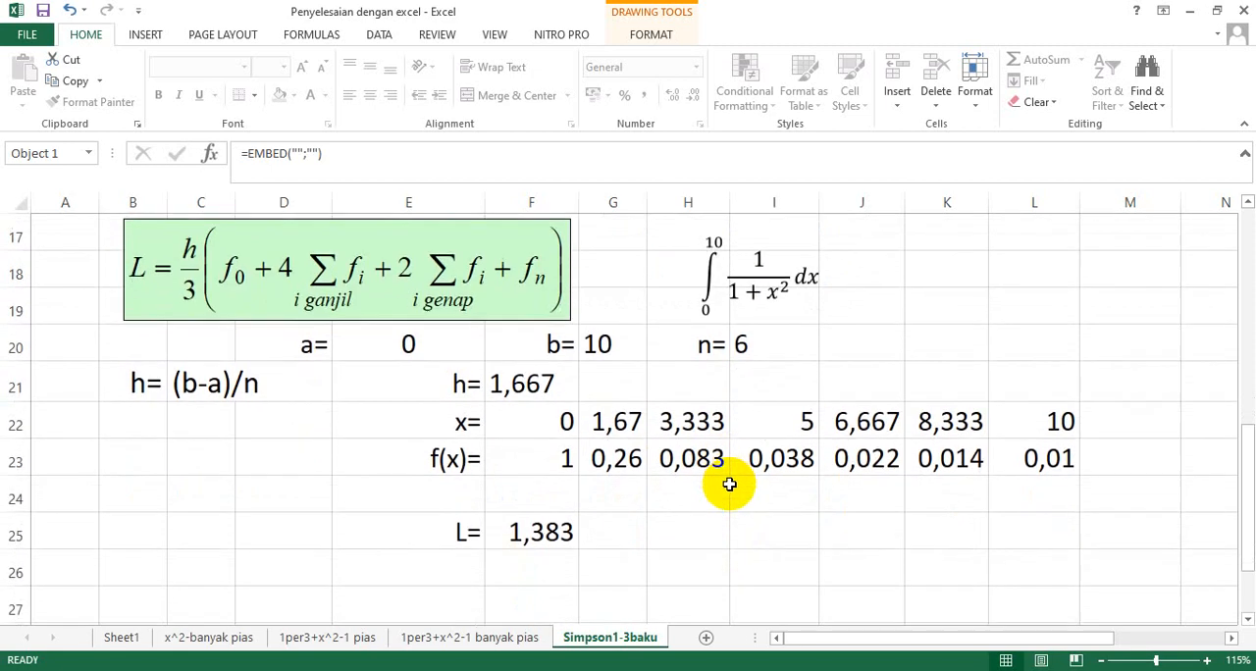